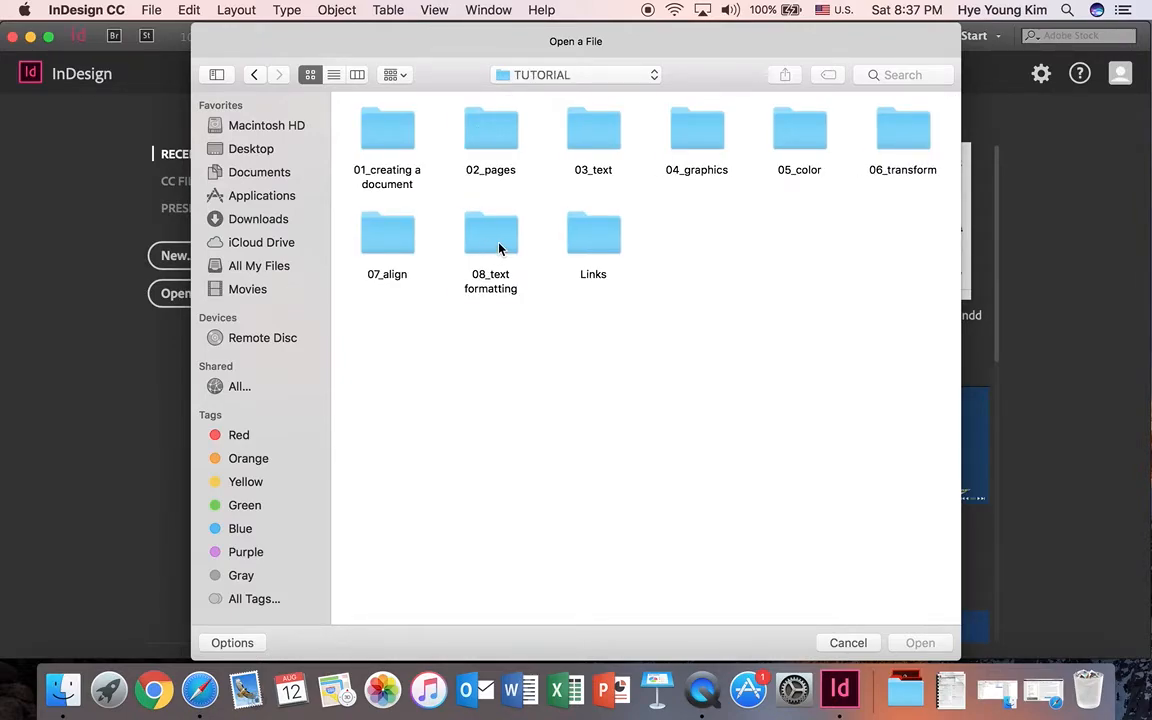
Open 08_Text Formatting.indd from the 08_text formatting folder.
double_click(500, 249)
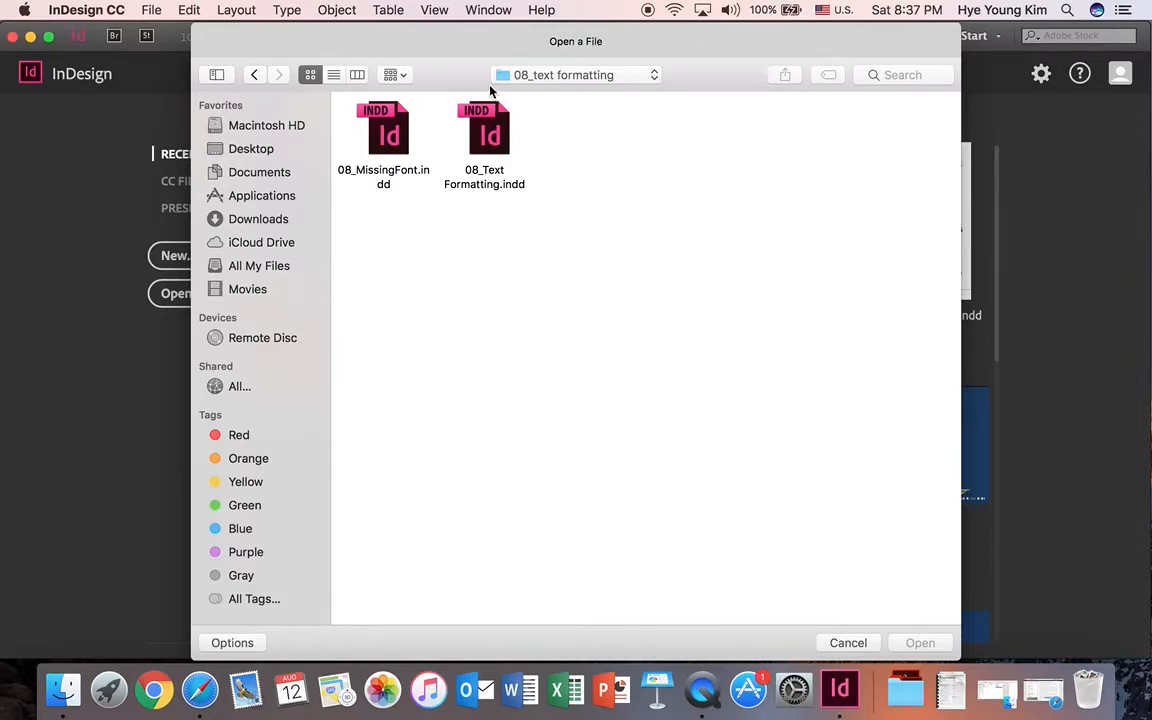
click(490, 147)
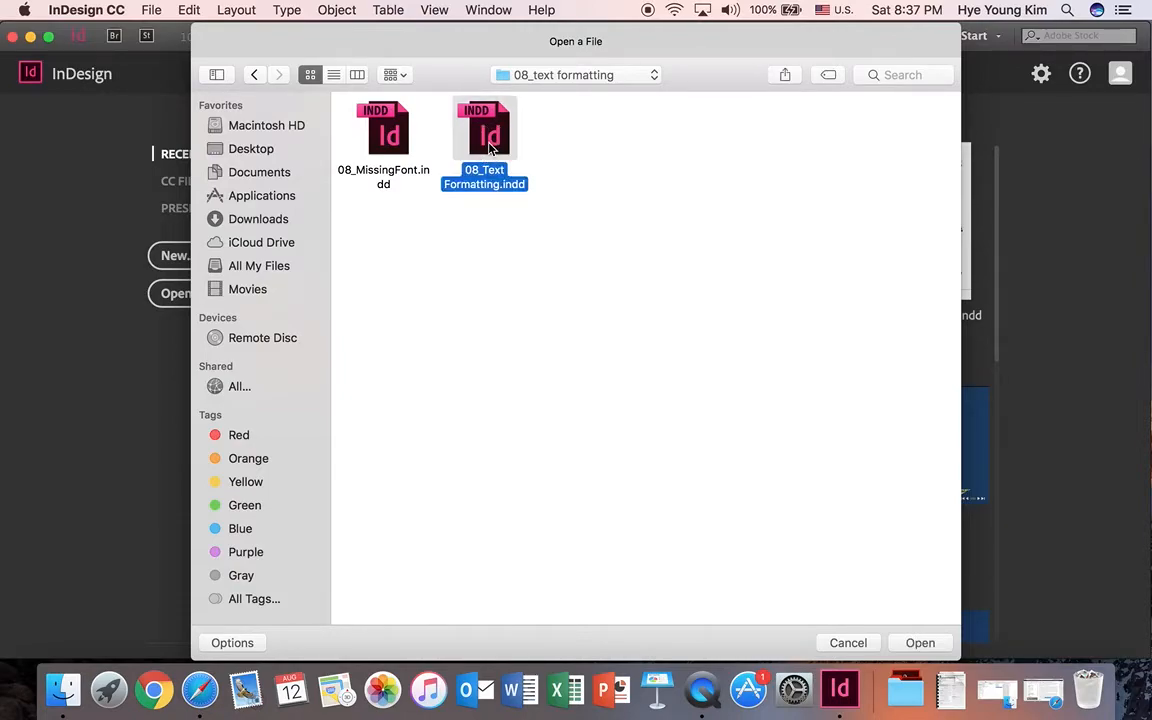
click(920, 643)
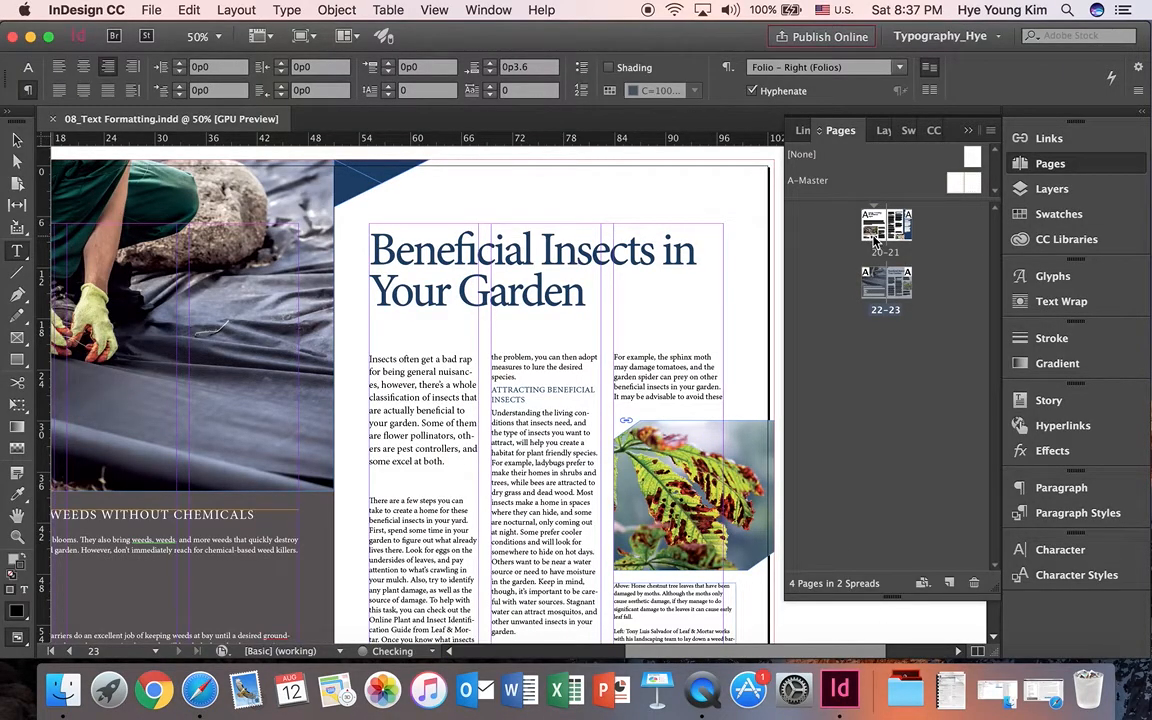
Look over the full spreads 22-23 and 20-21 of the document with the page overview closed.
double_click(897, 226)
double_click(888, 283)
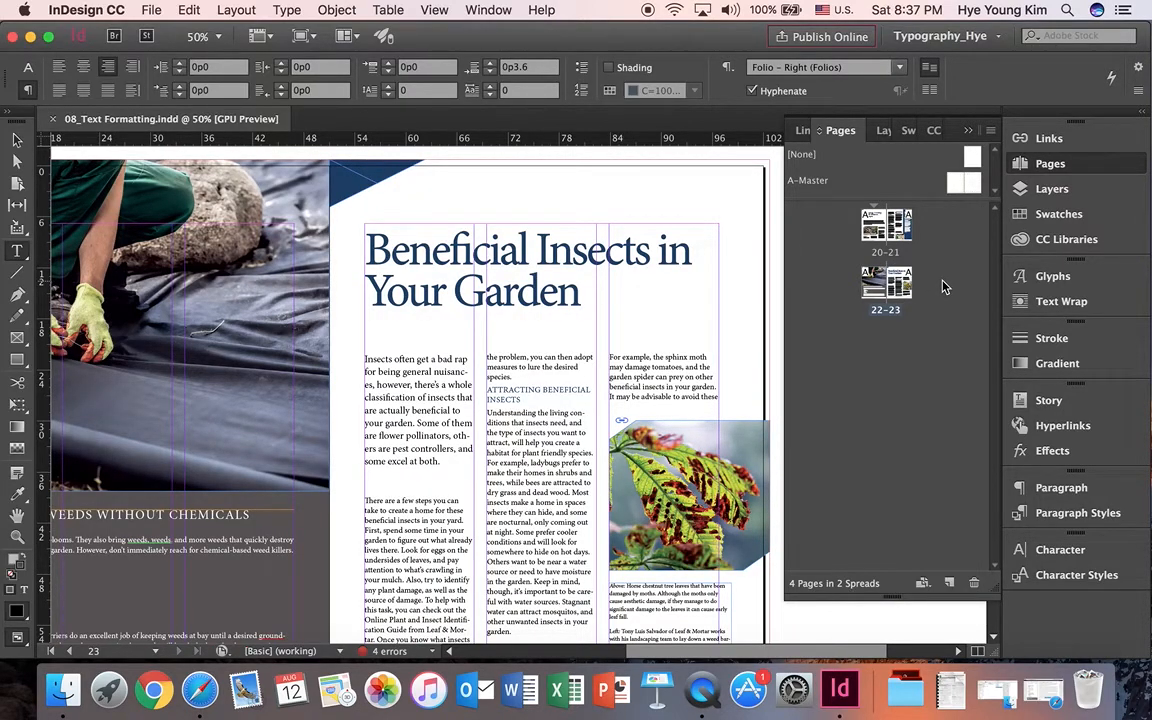
key(alt+super+0)
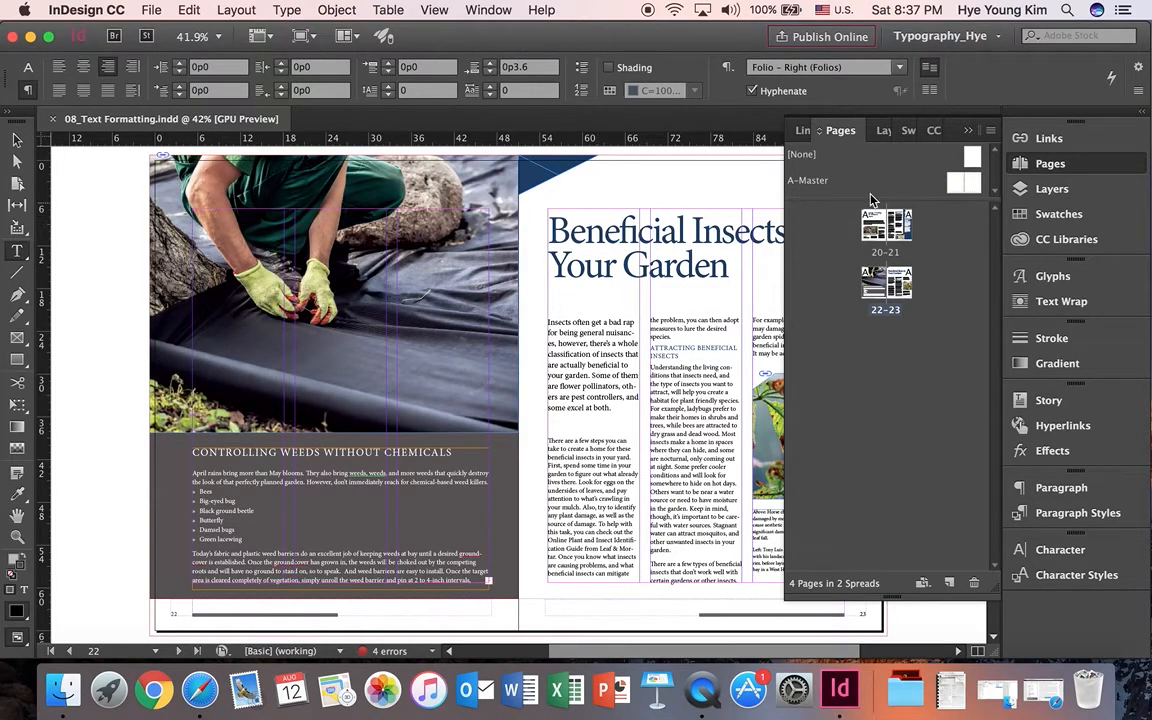
click(970, 131)
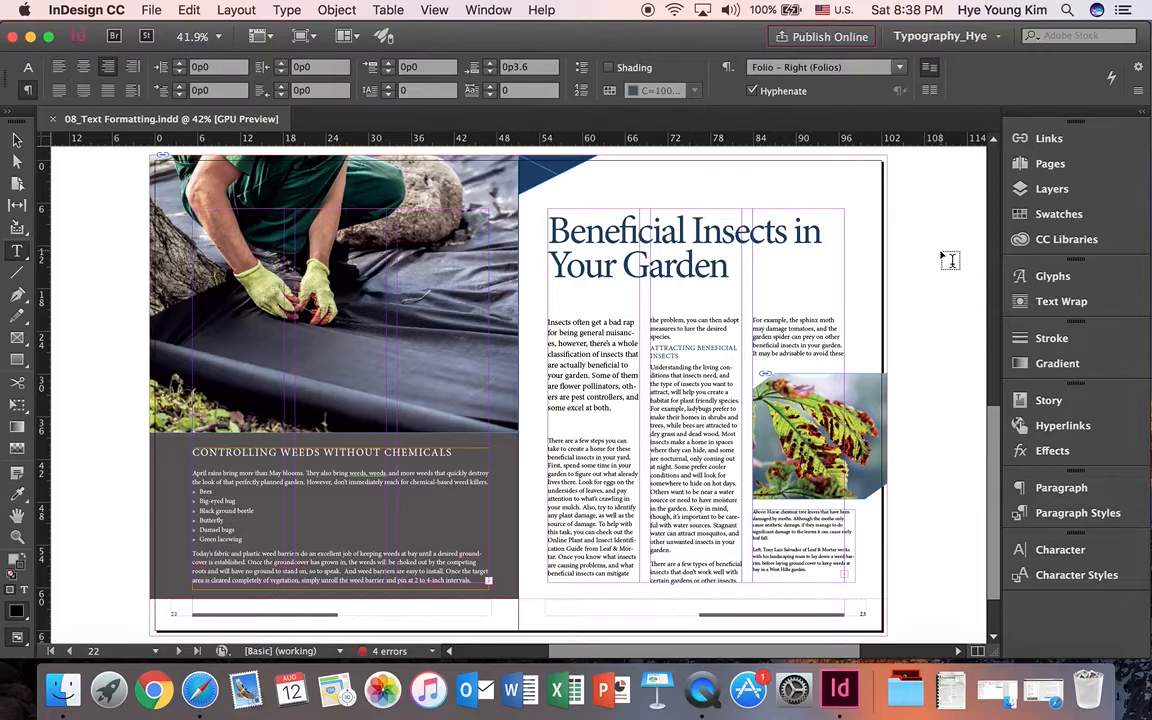
scroll(949, 260, up, 10)
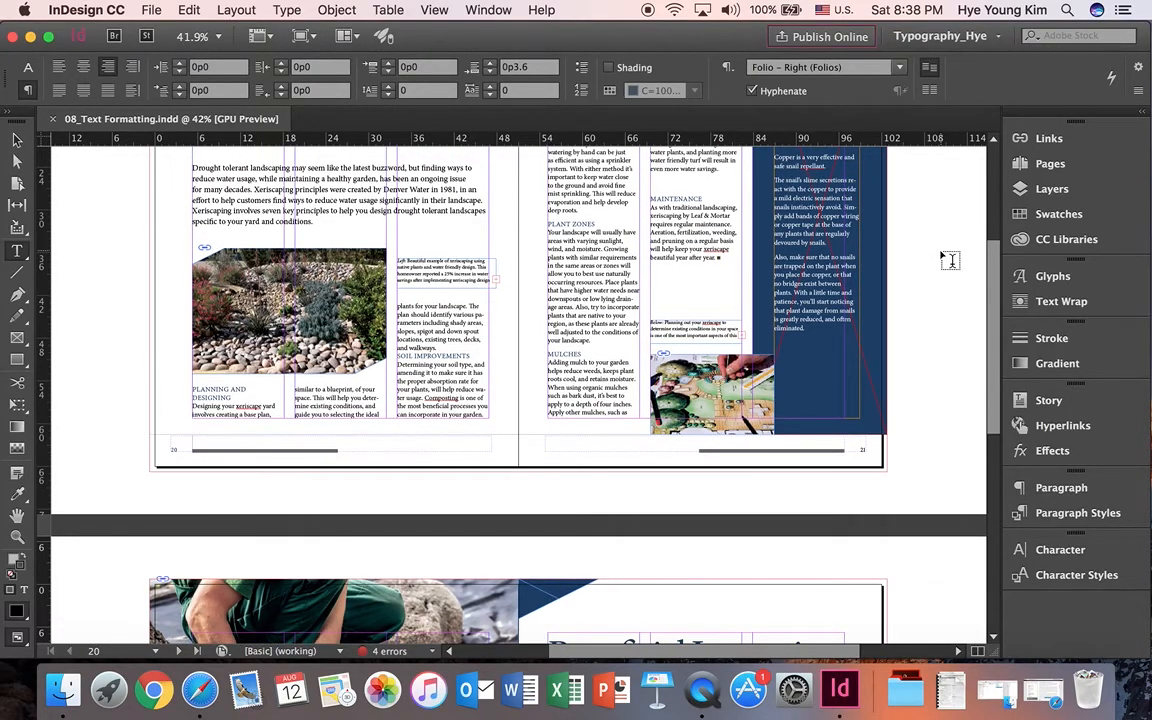
scroll(949, 260, up, 3)
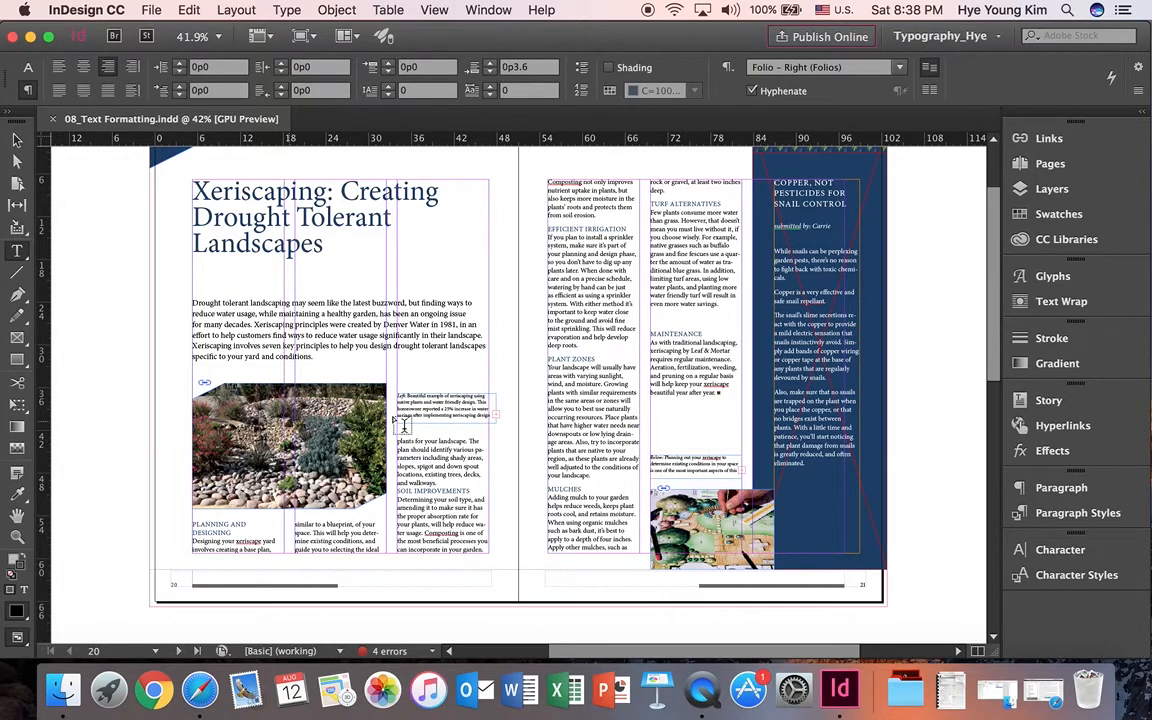
scroll(362, 382, up, 1)
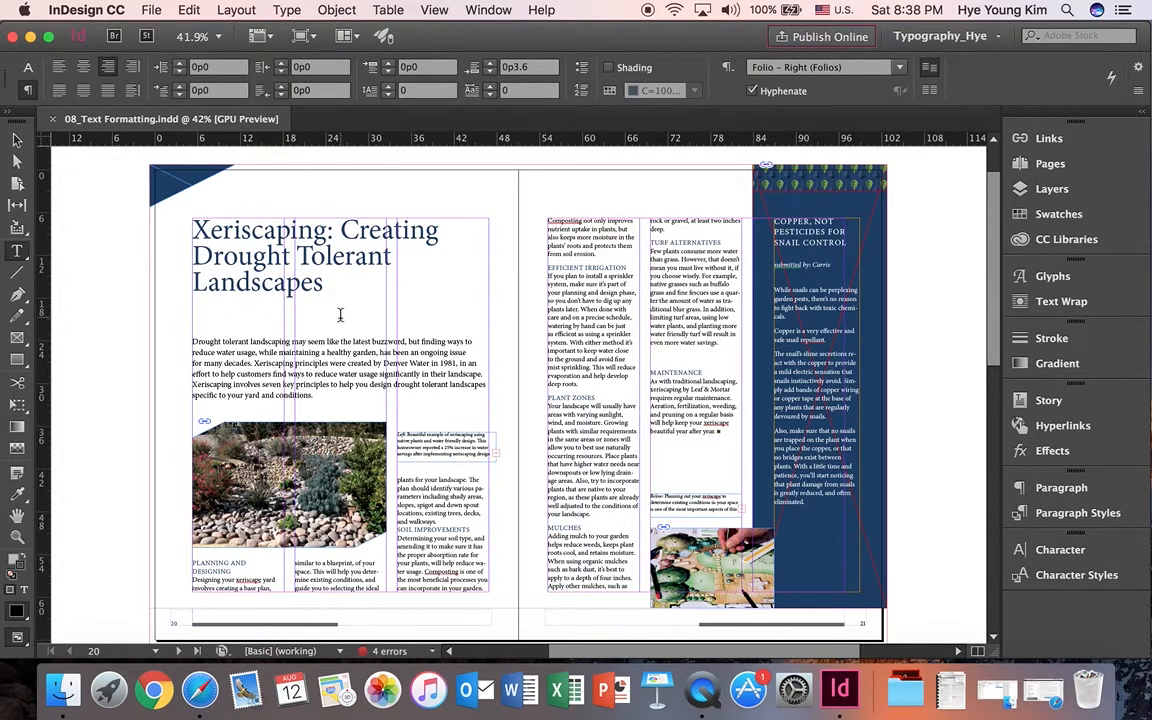
Change the font of the "Xeriscaping: Creating Drought Tolerant Landscapes" headline on page 20 to Helvetica Neue Light.
click(17, 538)
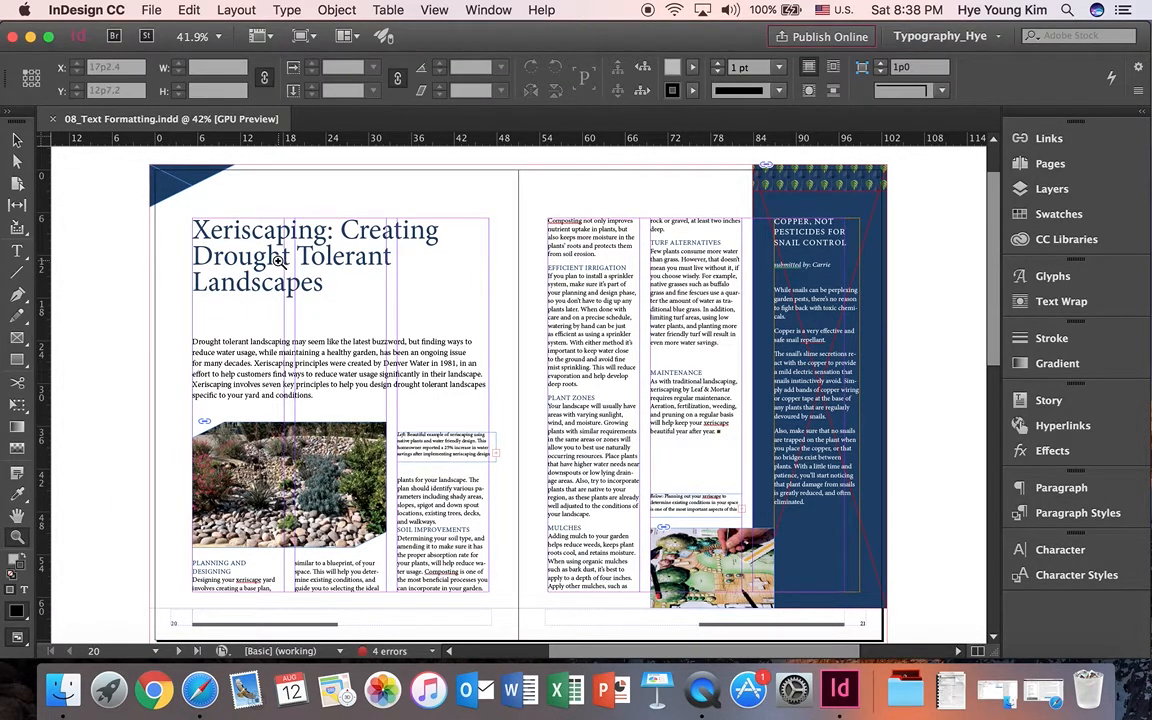
click(252, 235)
click(616, 353)
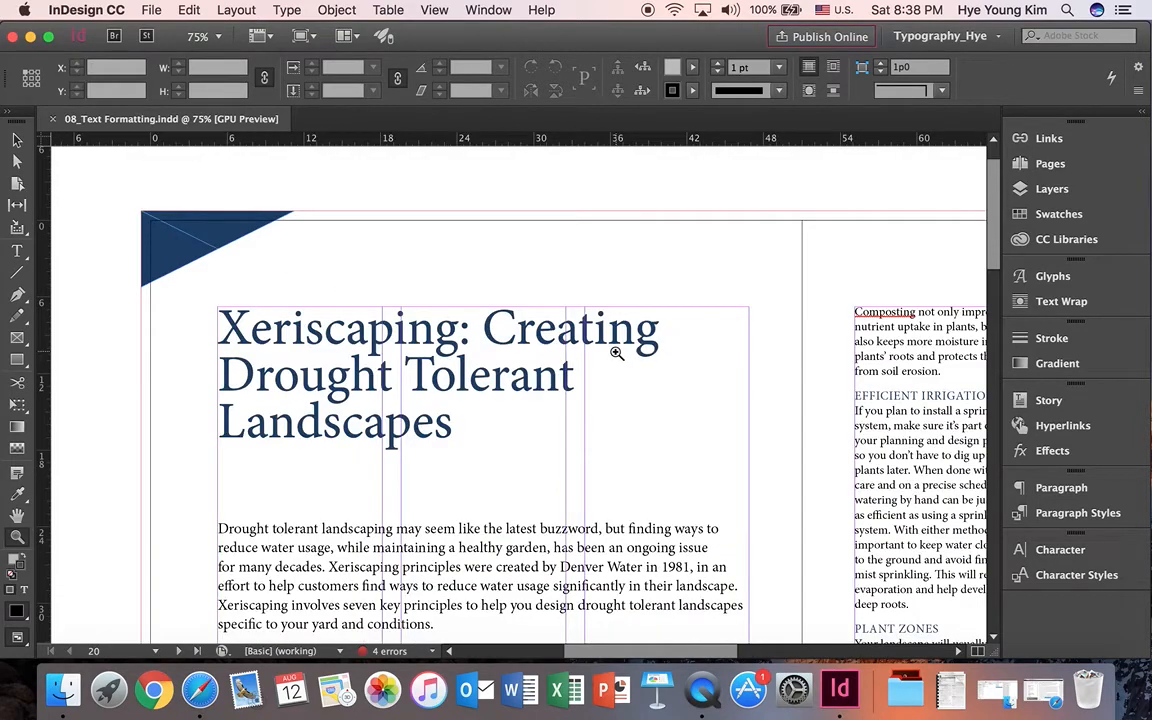
click(548, 345)
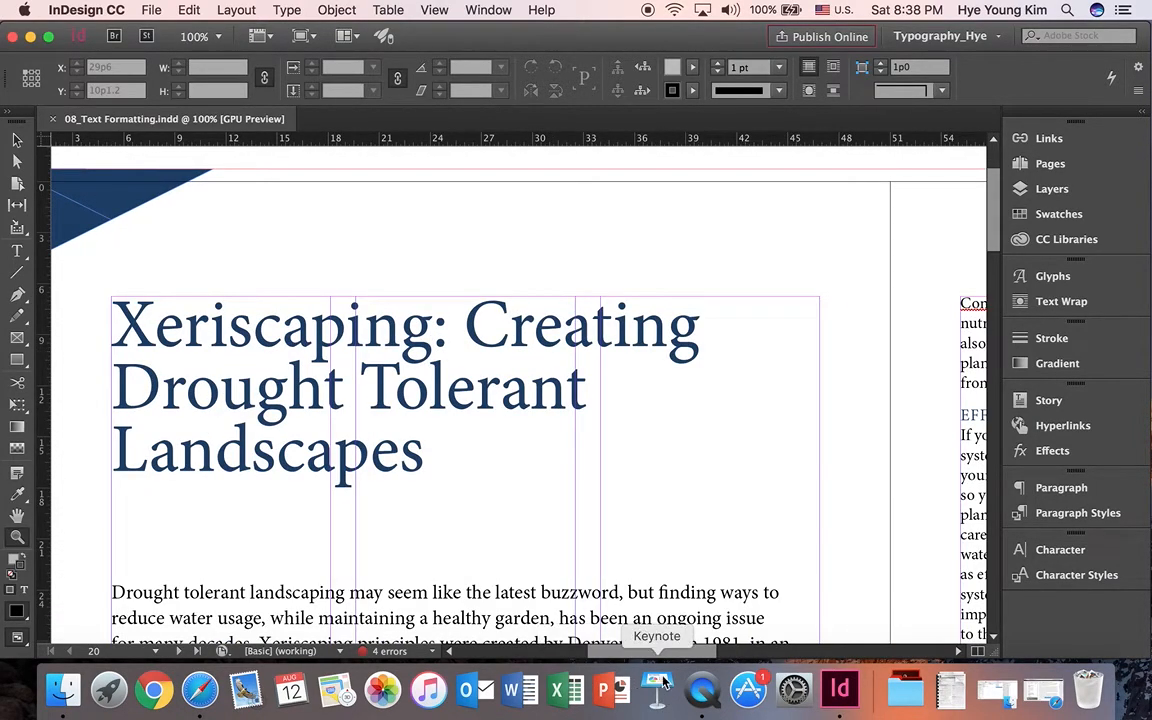
drag(663, 655, 650, 657)
scroll(658, 517, down, 2)
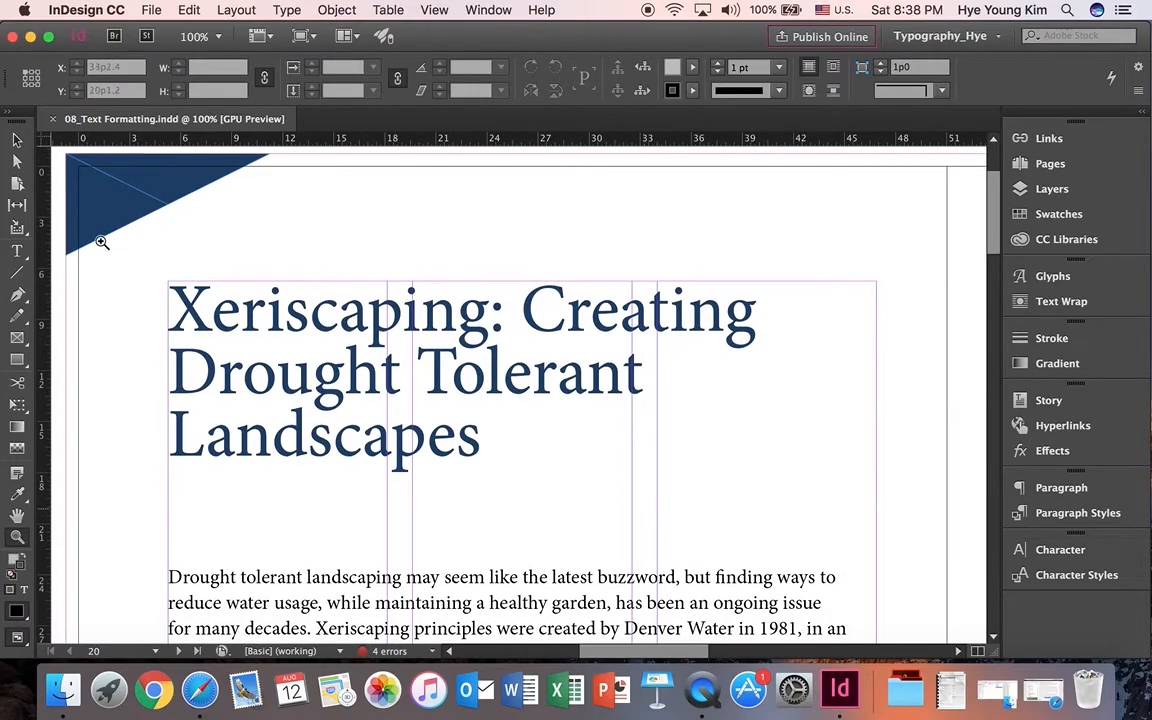
click(17, 252)
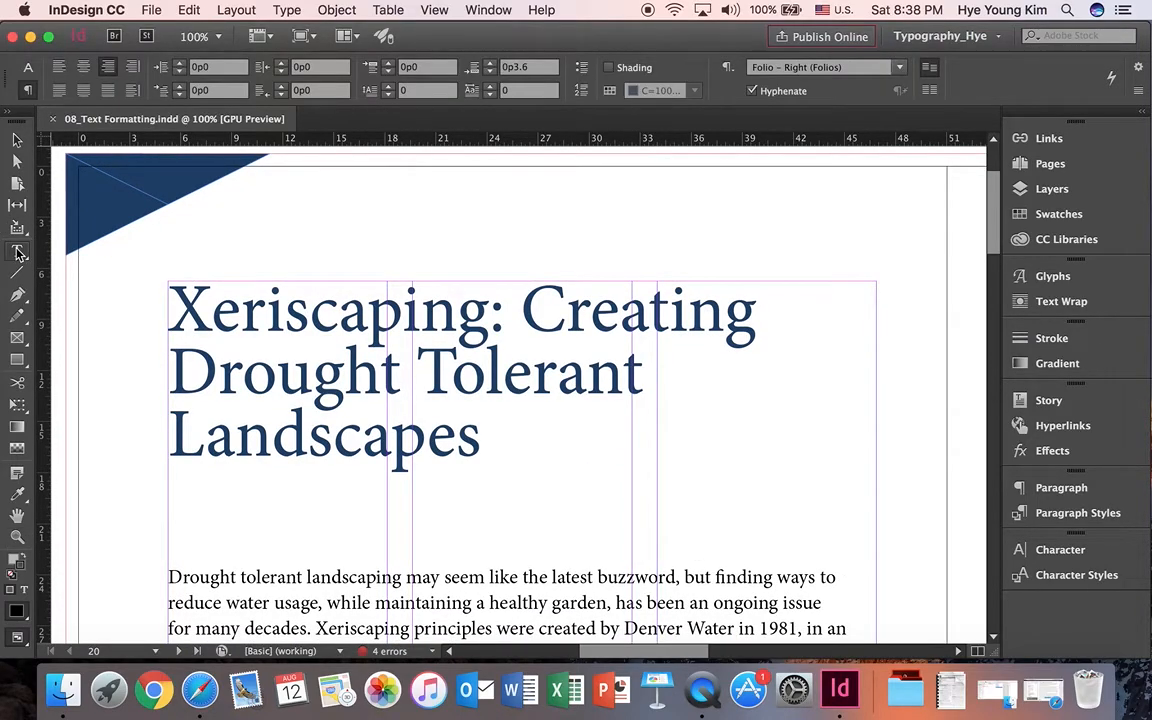
click(28, 67)
drag(167, 302, 498, 445)
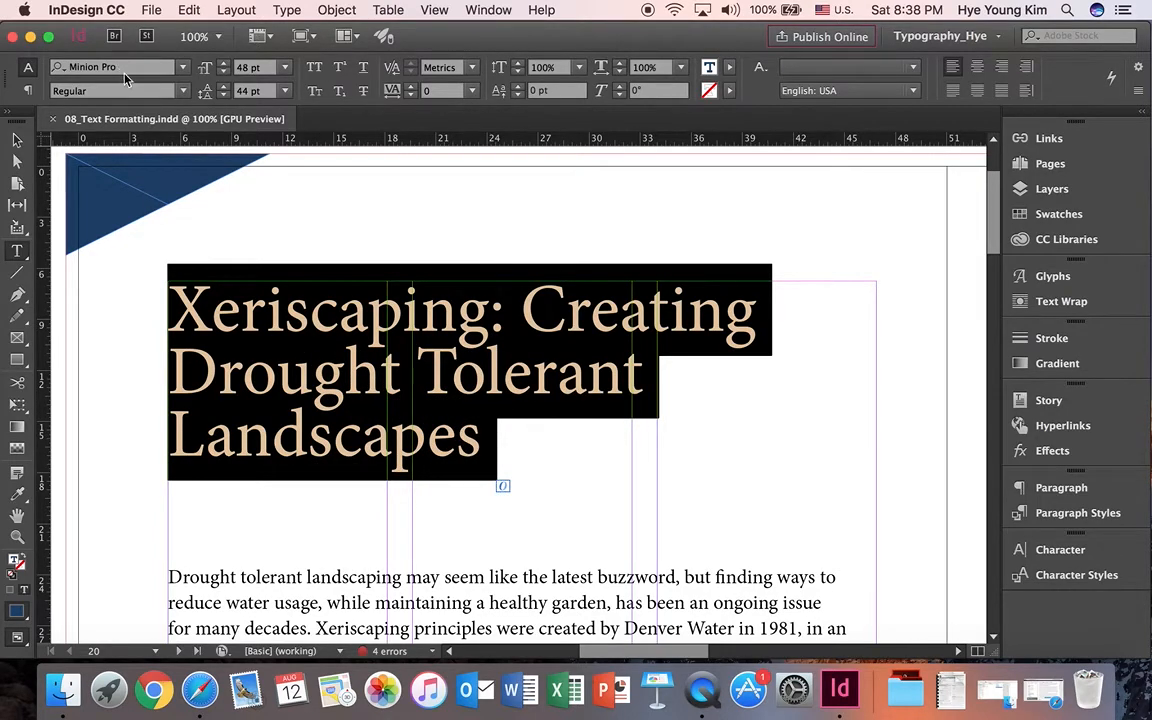
click(131, 67)
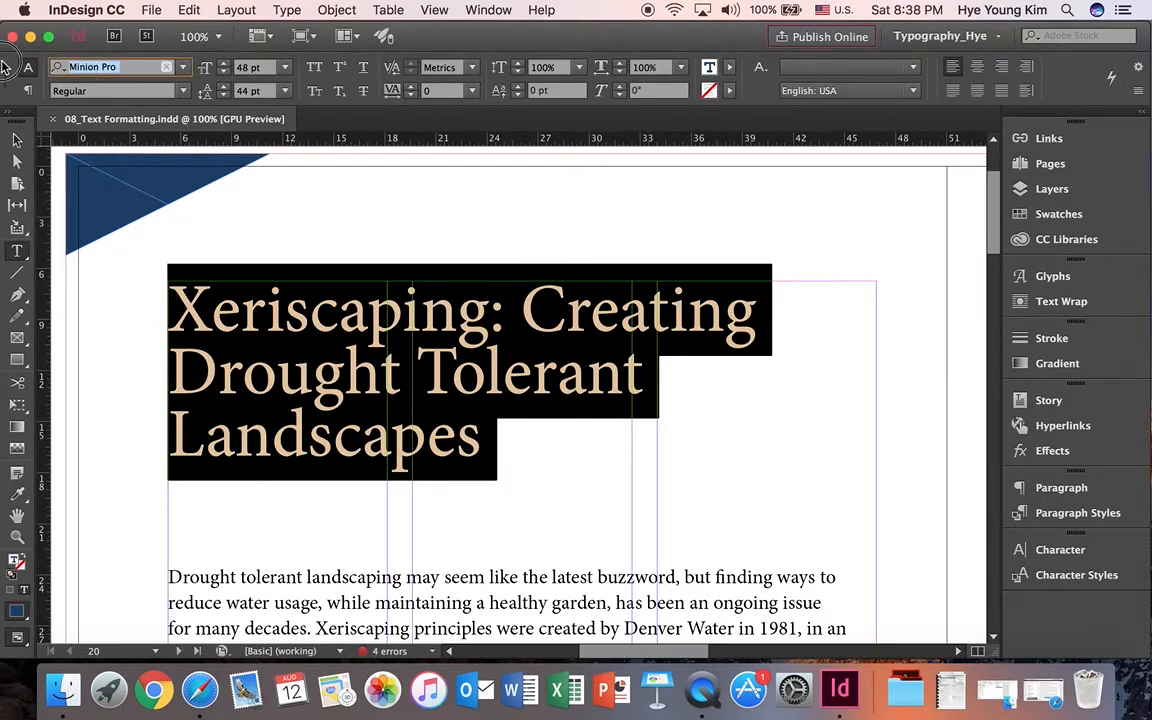
text(hel)
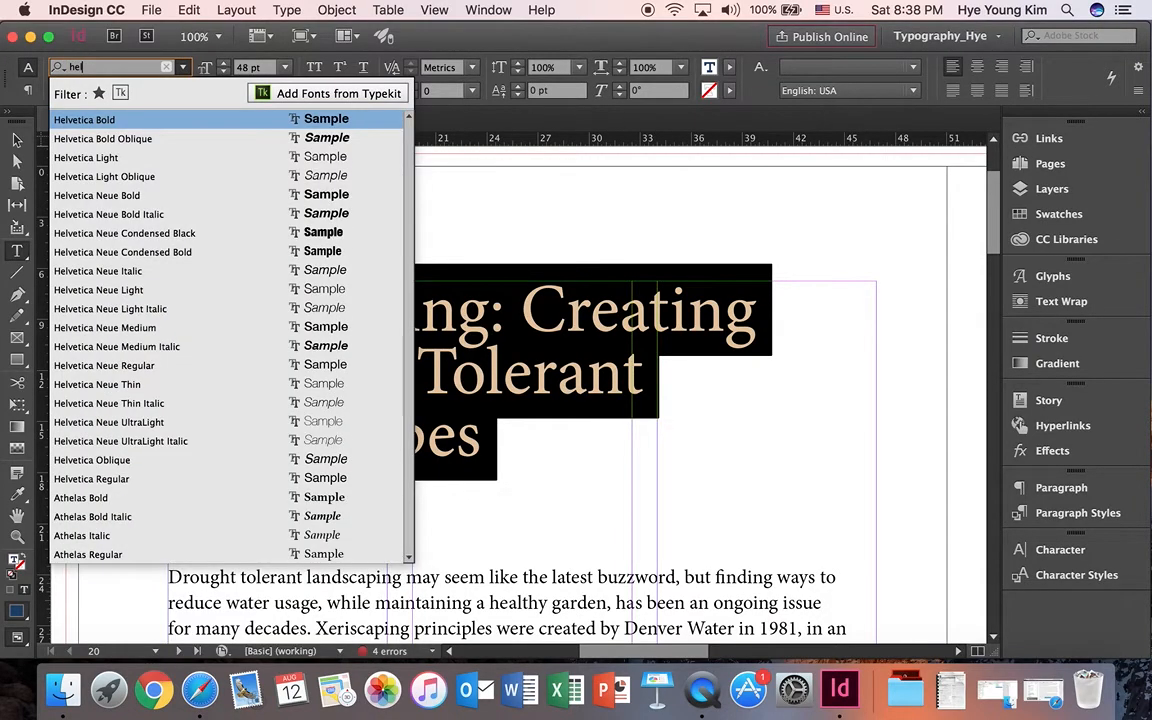
text(v)
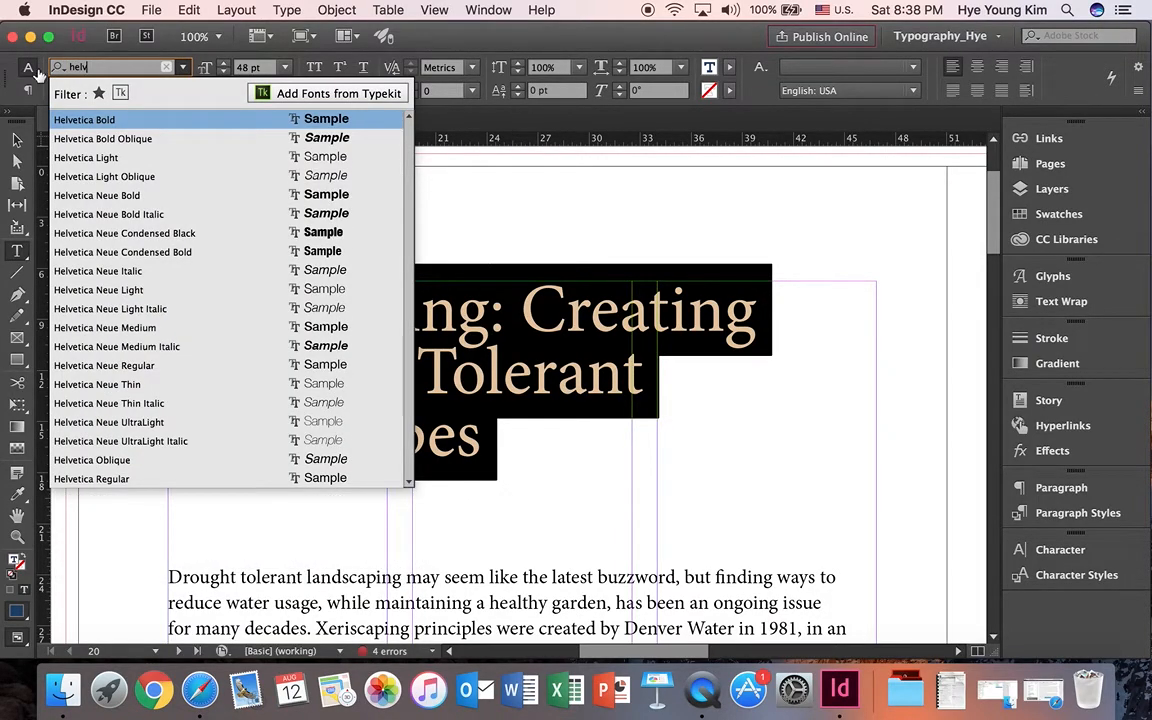
click(104, 292)
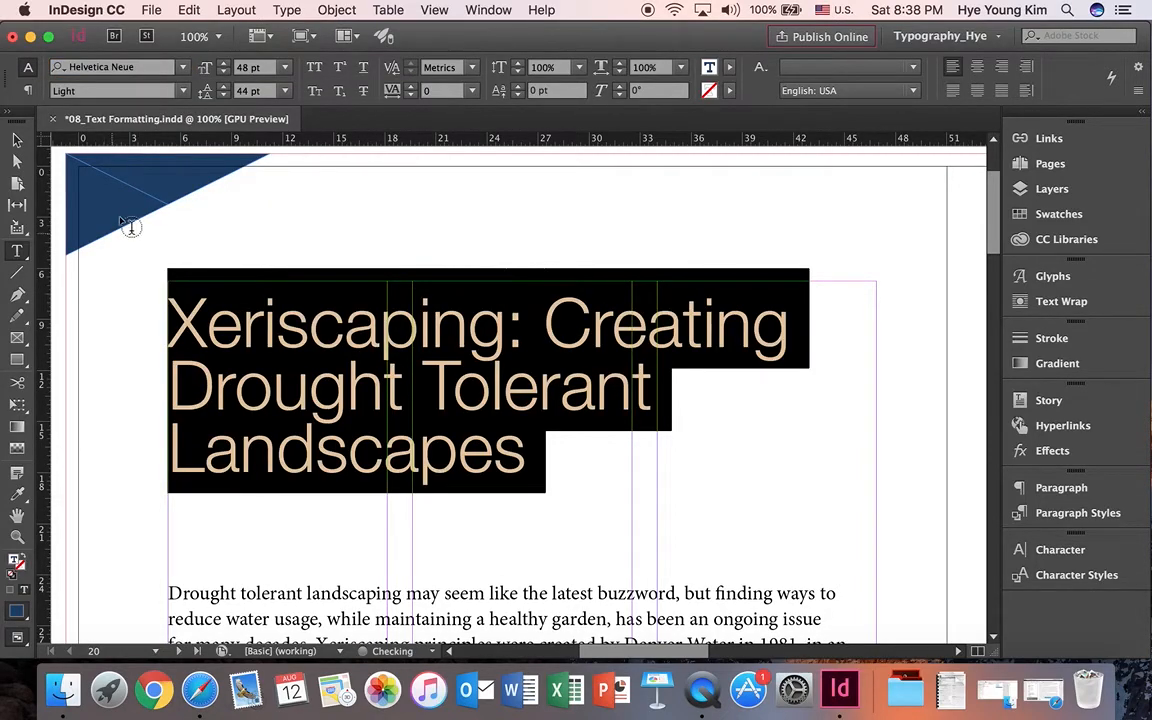
Reselect the whole headline and choose the Helvetica Neue family with the Light style again.
click(313, 335)
drag(555, 465, 141, 283)
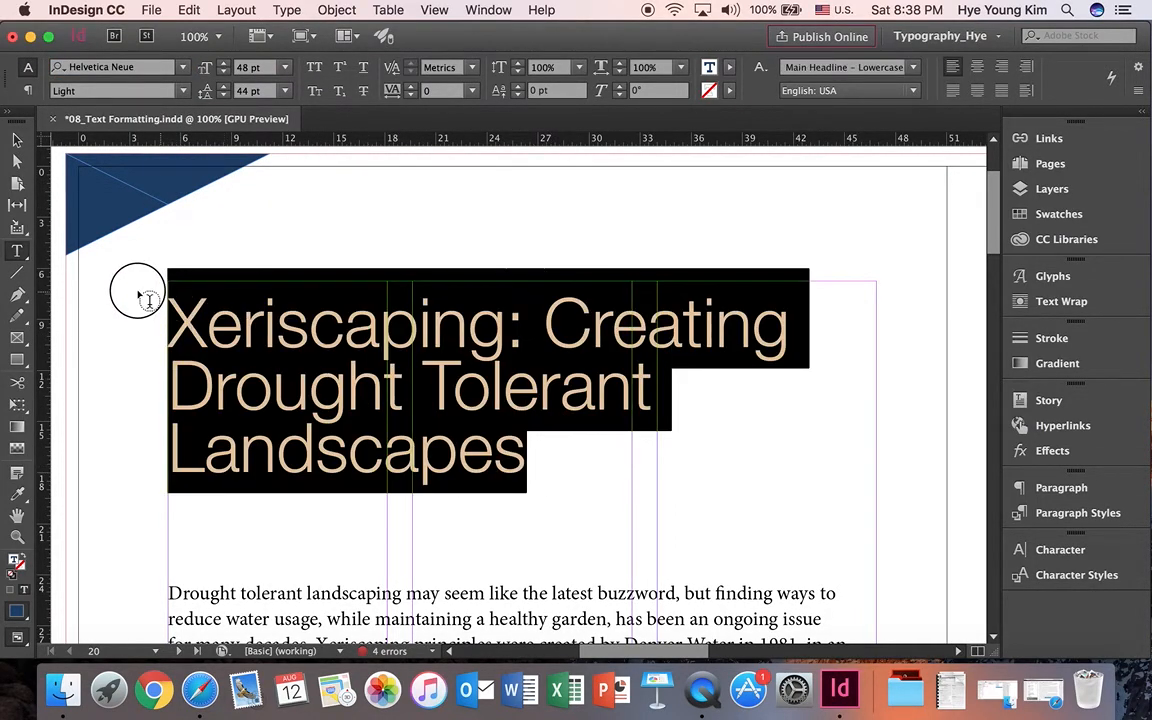
click(183, 67)
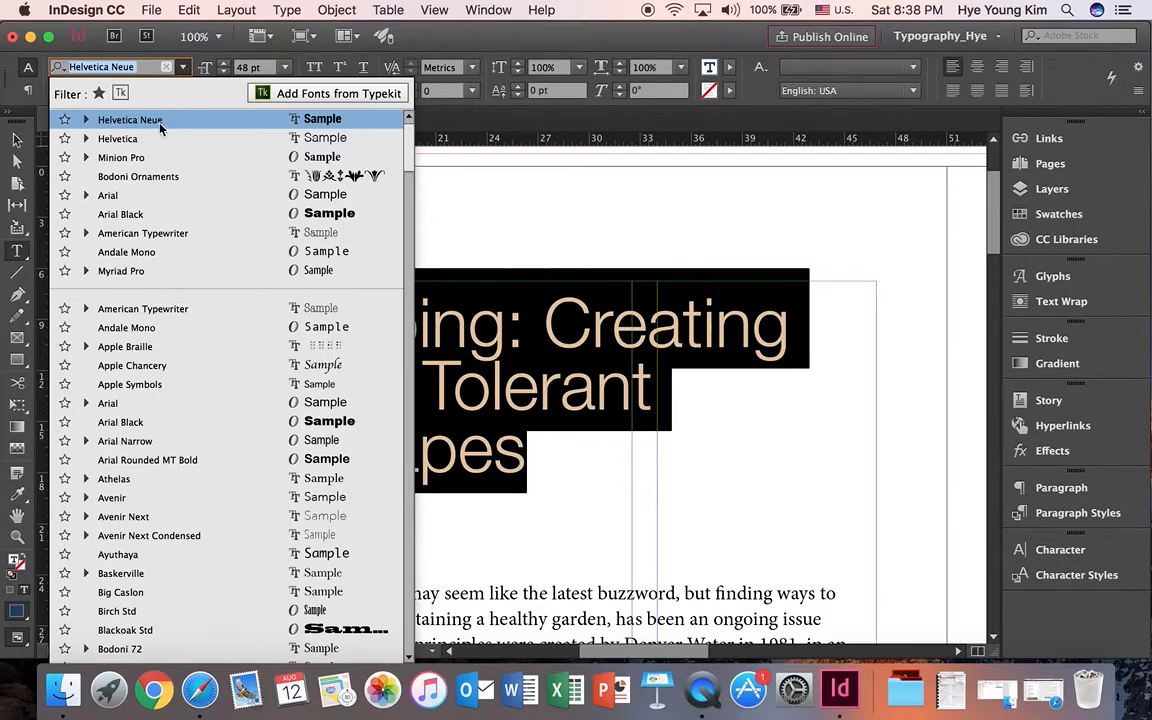
click(158, 127)
click(172, 90)
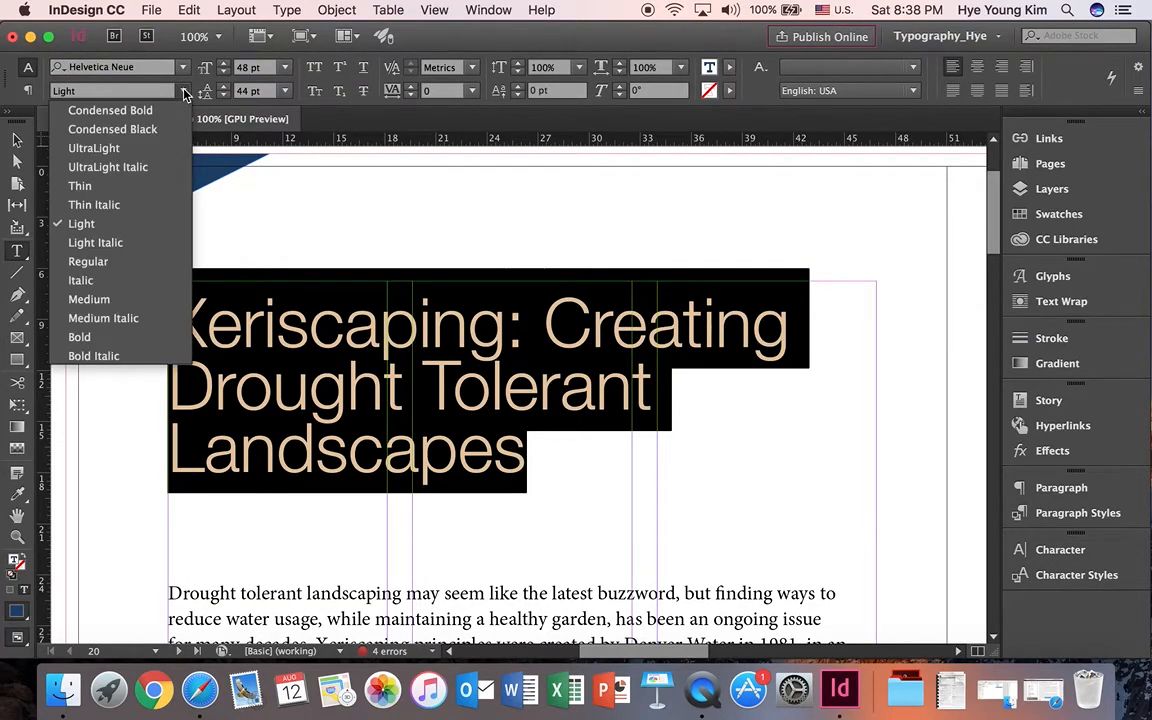
click(127, 228)
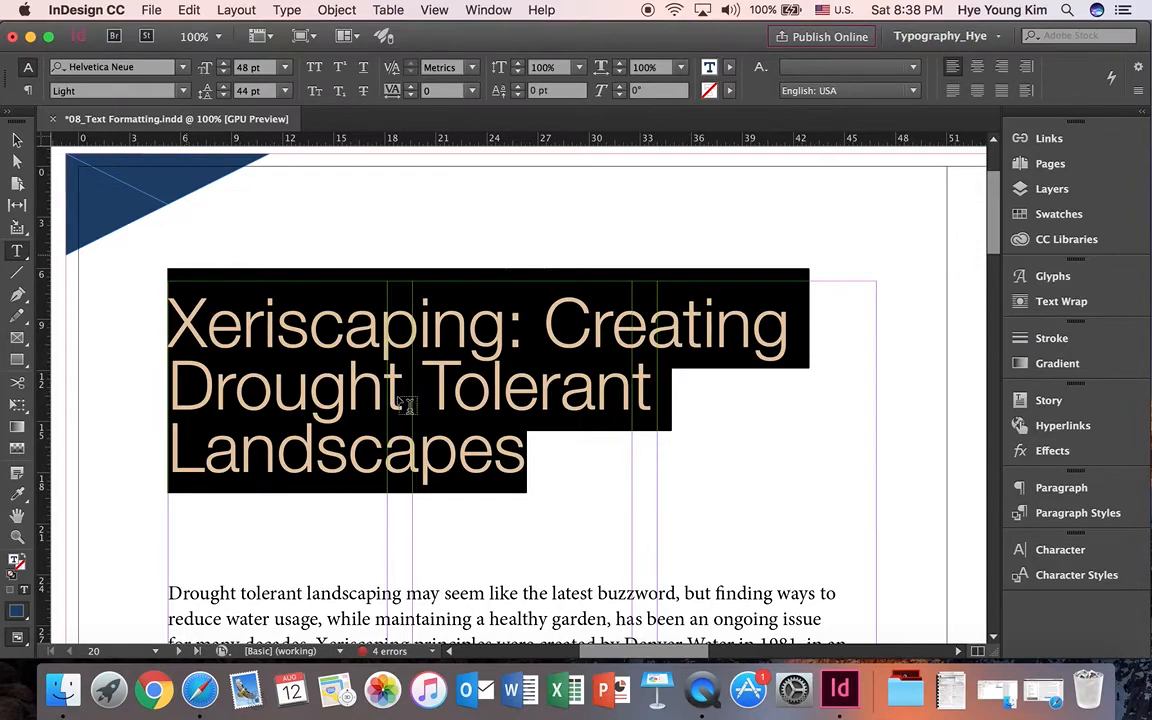
Apply Optical kerning between the letters c and a in "Xeriscaping".
click(345, 329)
drag(535, 450, 113, 306)
click(352, 325)
click(345, 320)
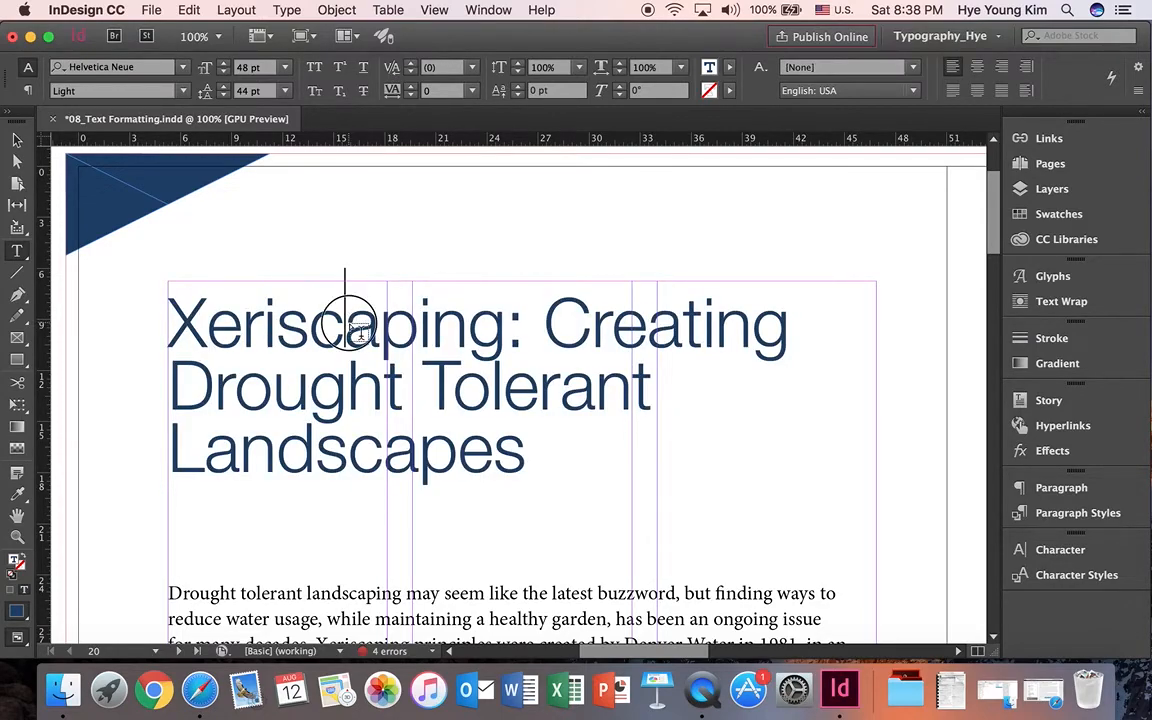
click(471, 67)
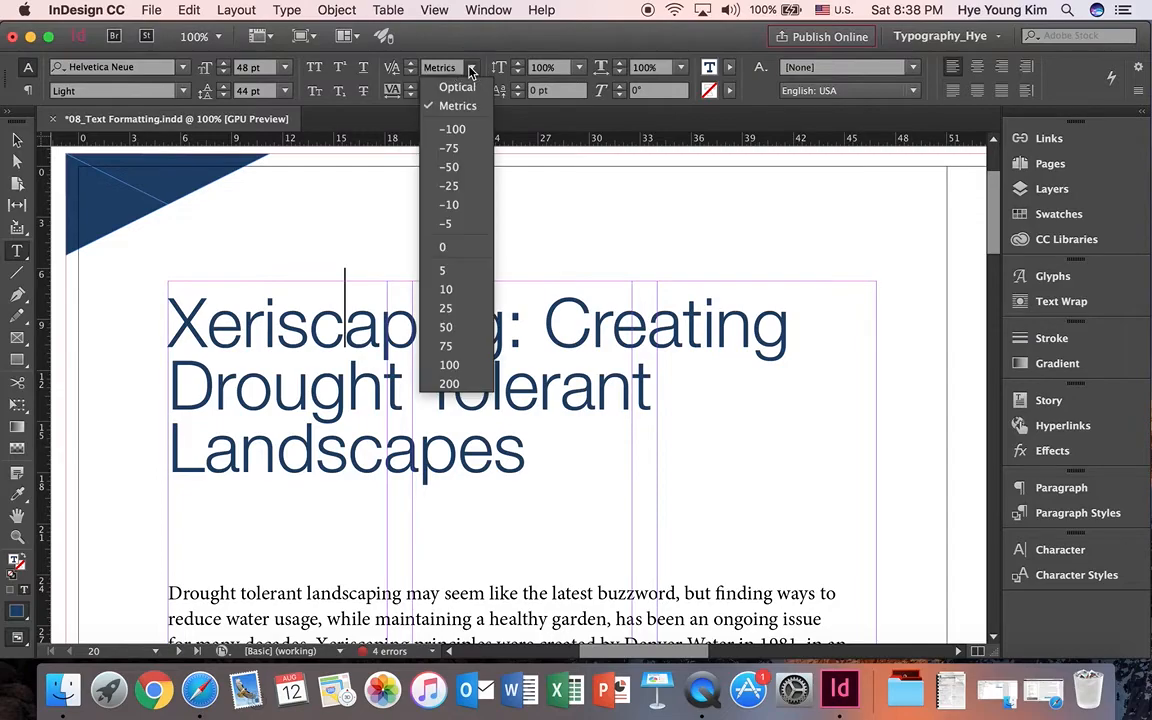
click(458, 88)
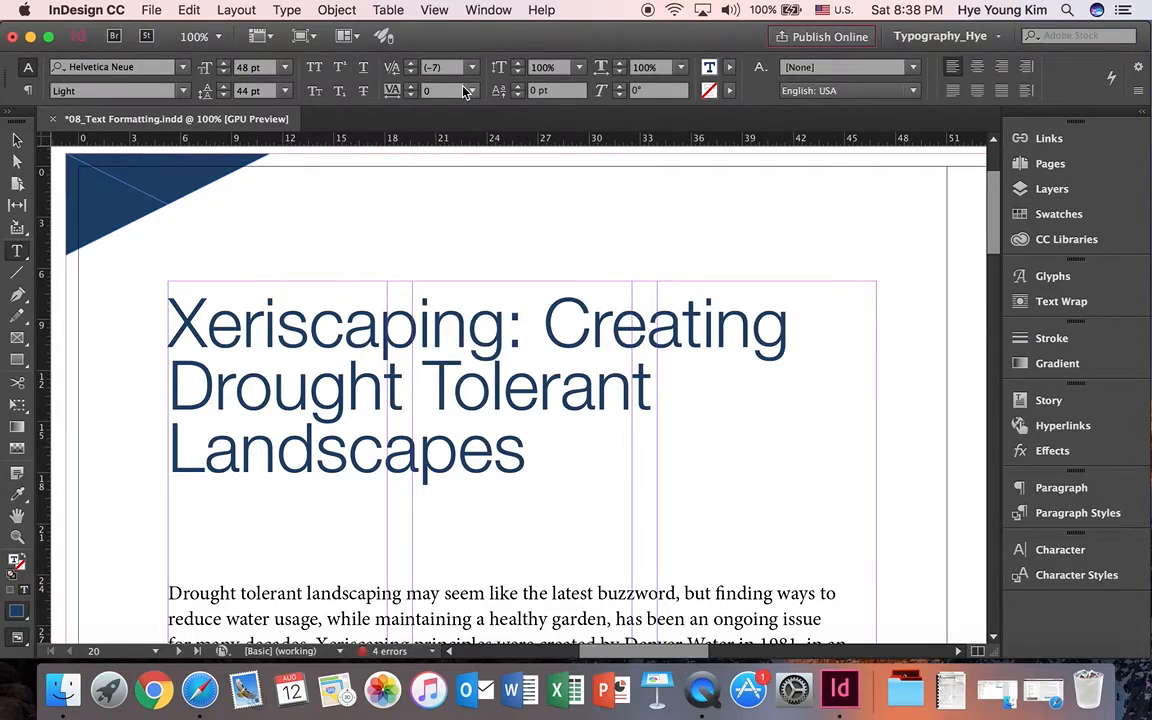
Apply Optical kerning to the entire three-line headline.
triple_click(188, 316)
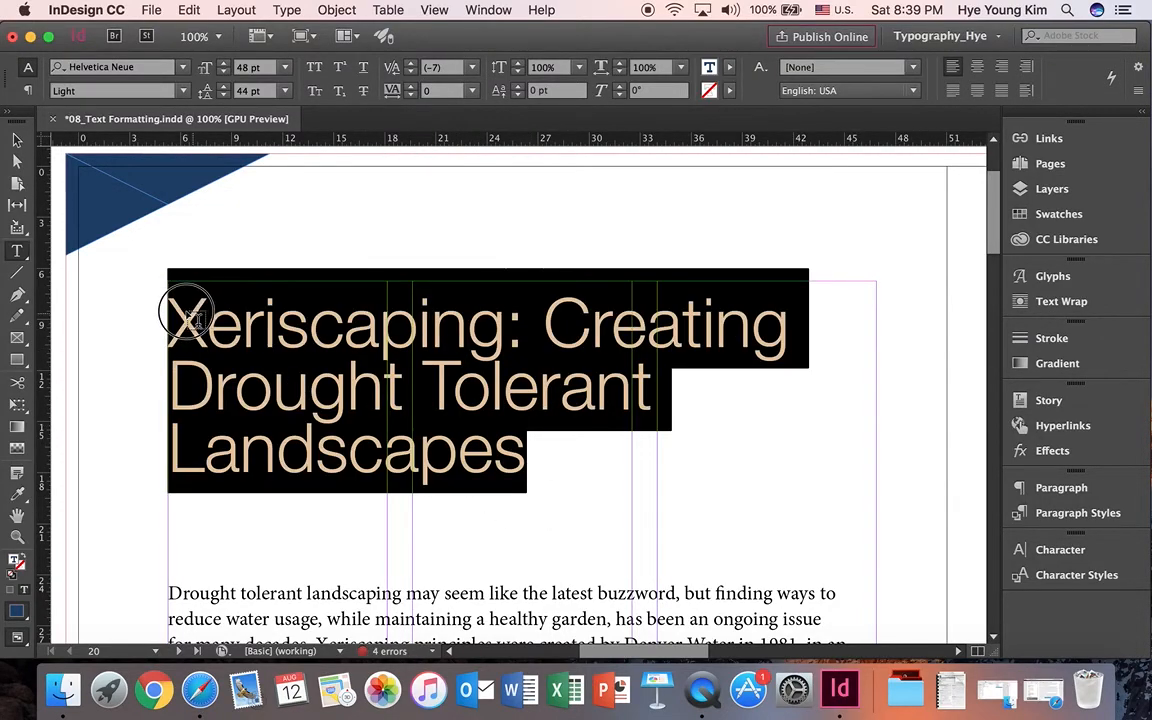
click(471, 67)
click(460, 88)
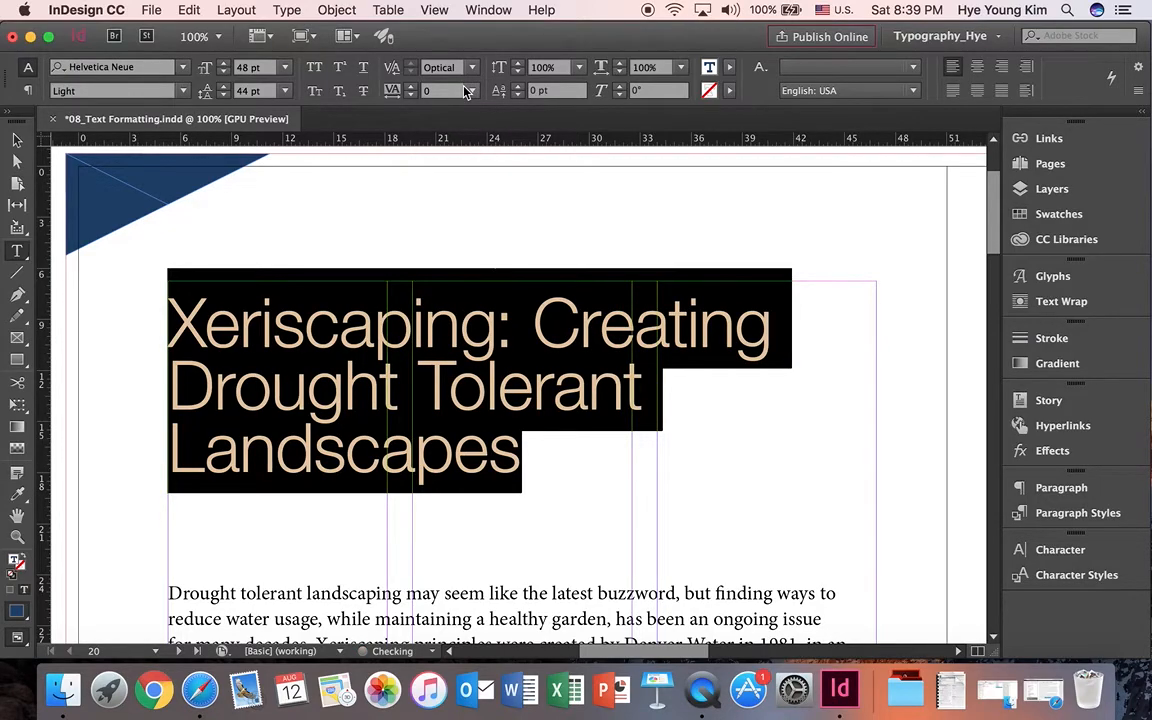
click(471, 67)
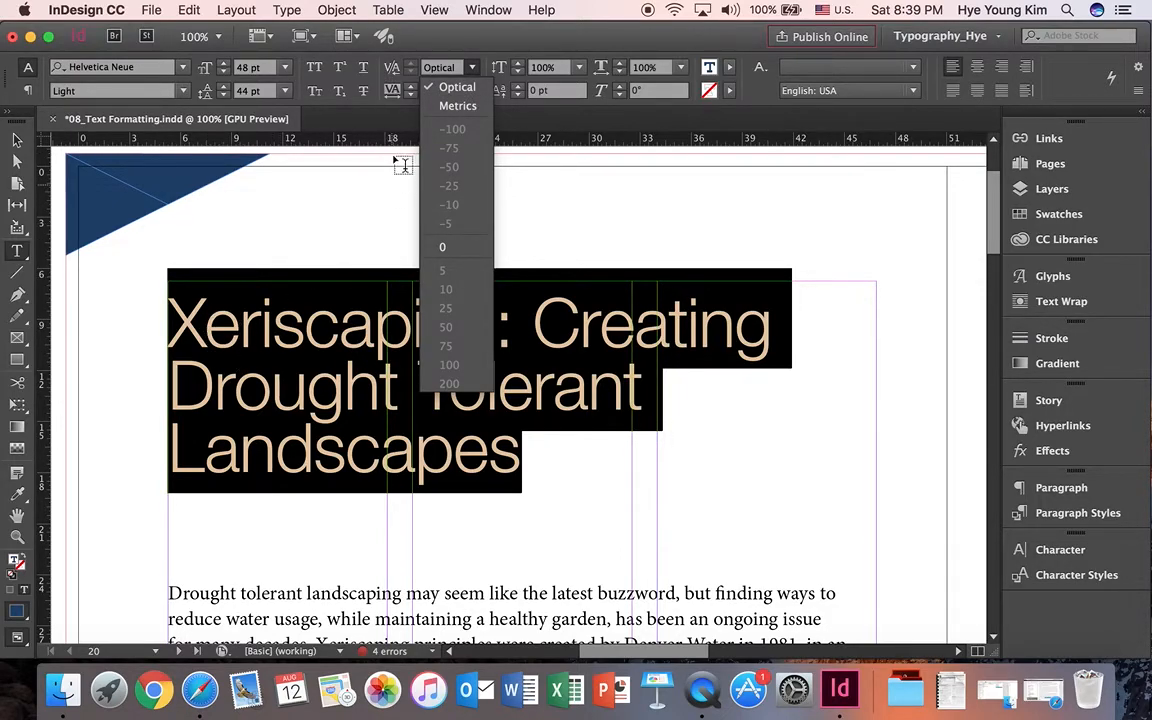
Increase the headline's tracking to 30.
click(391, 91)
click(410, 88)
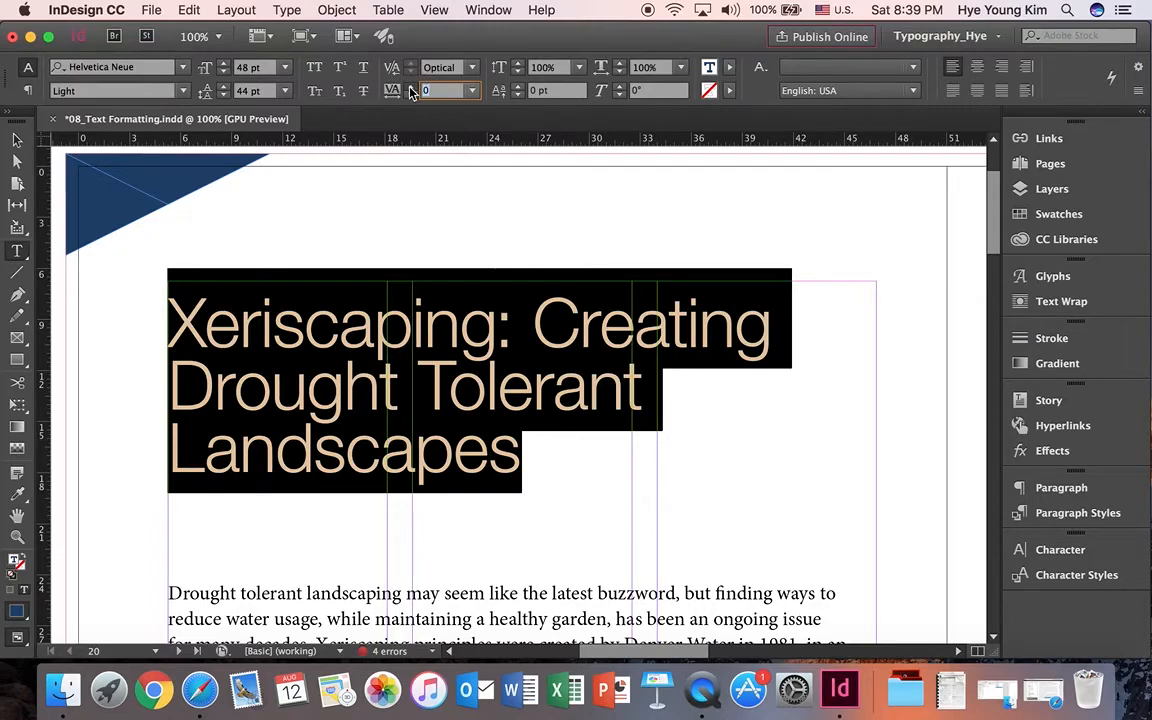
click(410, 88)
click(410, 88)
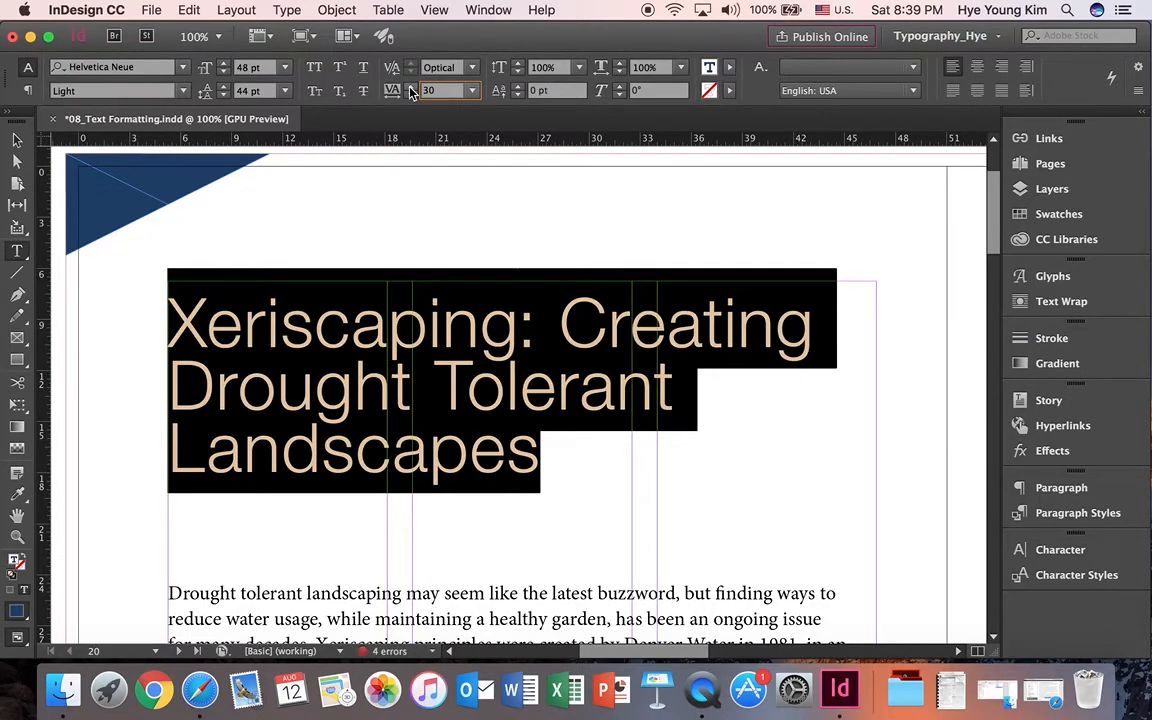
Reselect the headline and increase its leading to 50 pt.
click(568, 313)
drag(540, 462, 180, 345)
click(224, 87)
click(224, 87)
click(224, 87)
click(224, 87)
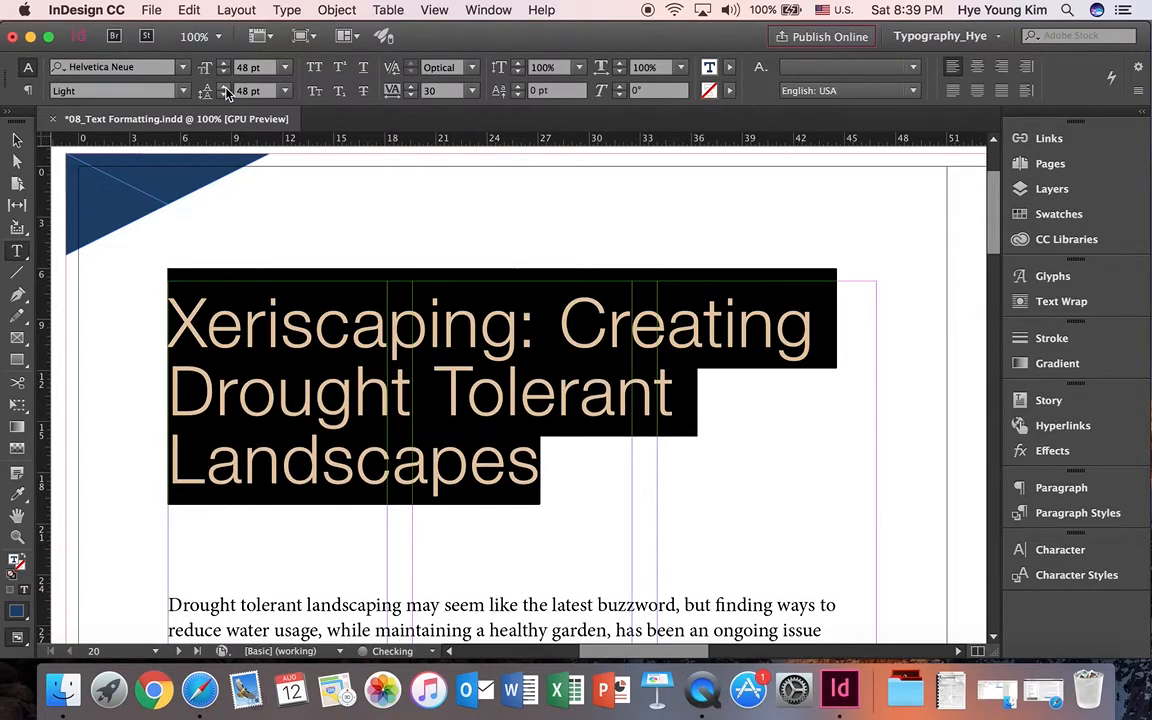
click(224, 87)
click(224, 87)
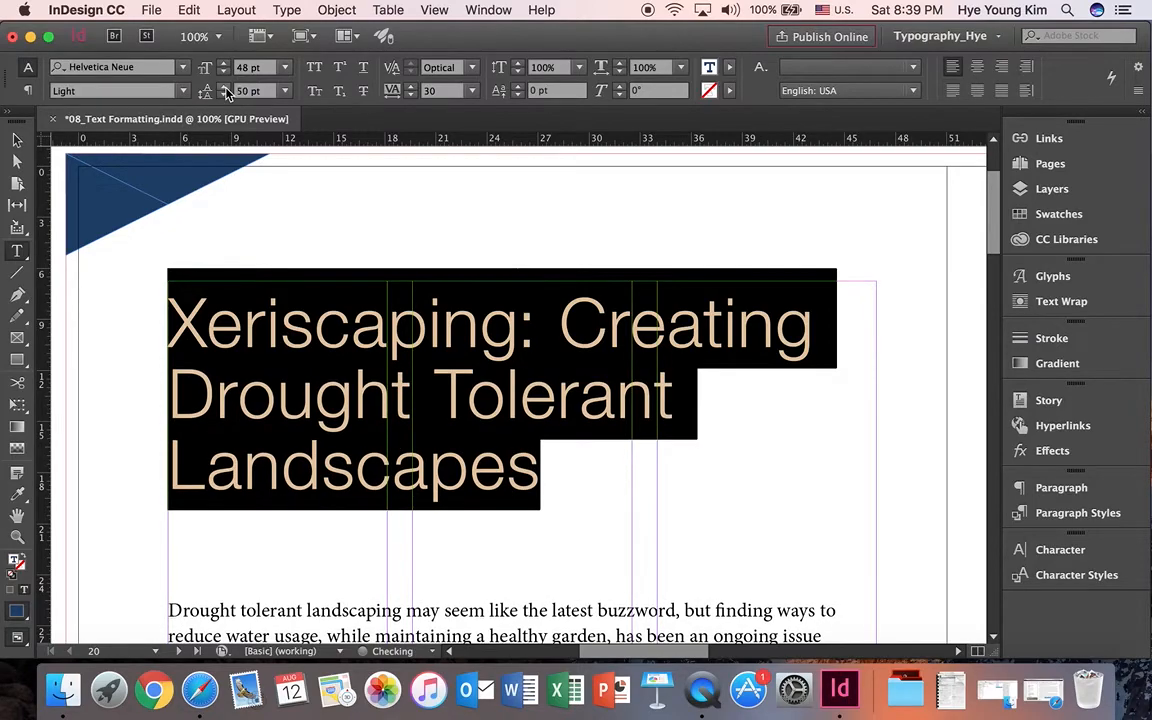
Set the word "Xeriscaping:" in the headline in All Caps.
click(443, 322)
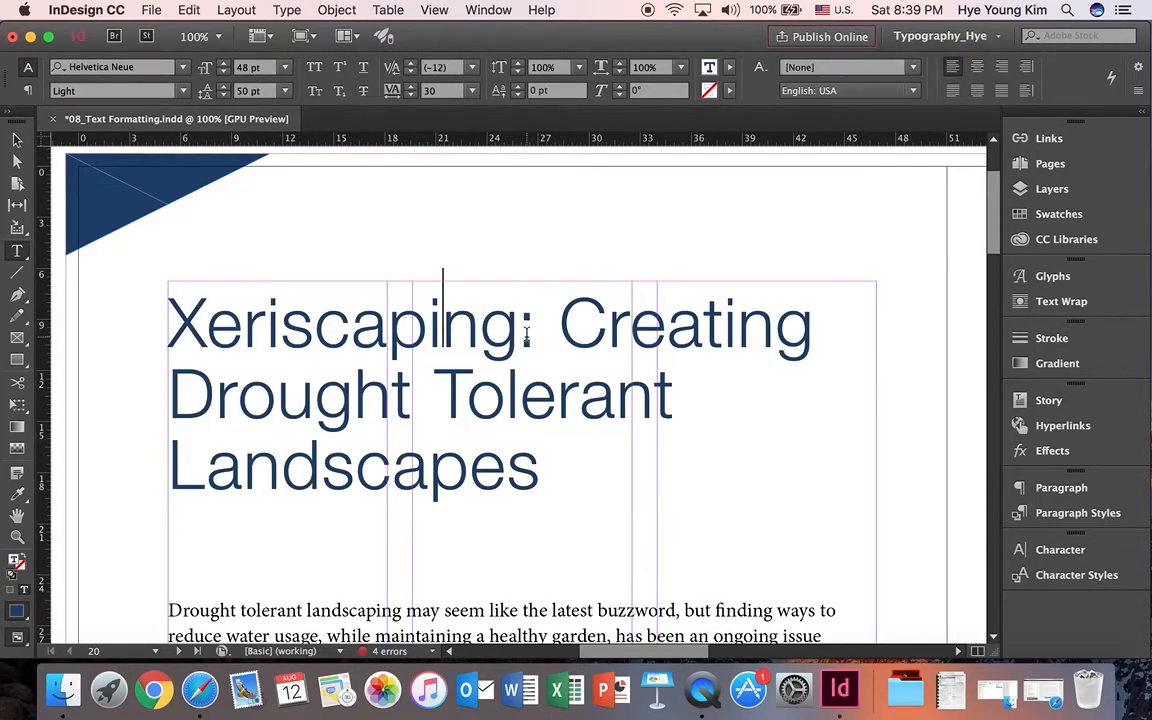
drag(530, 338, 159, 334)
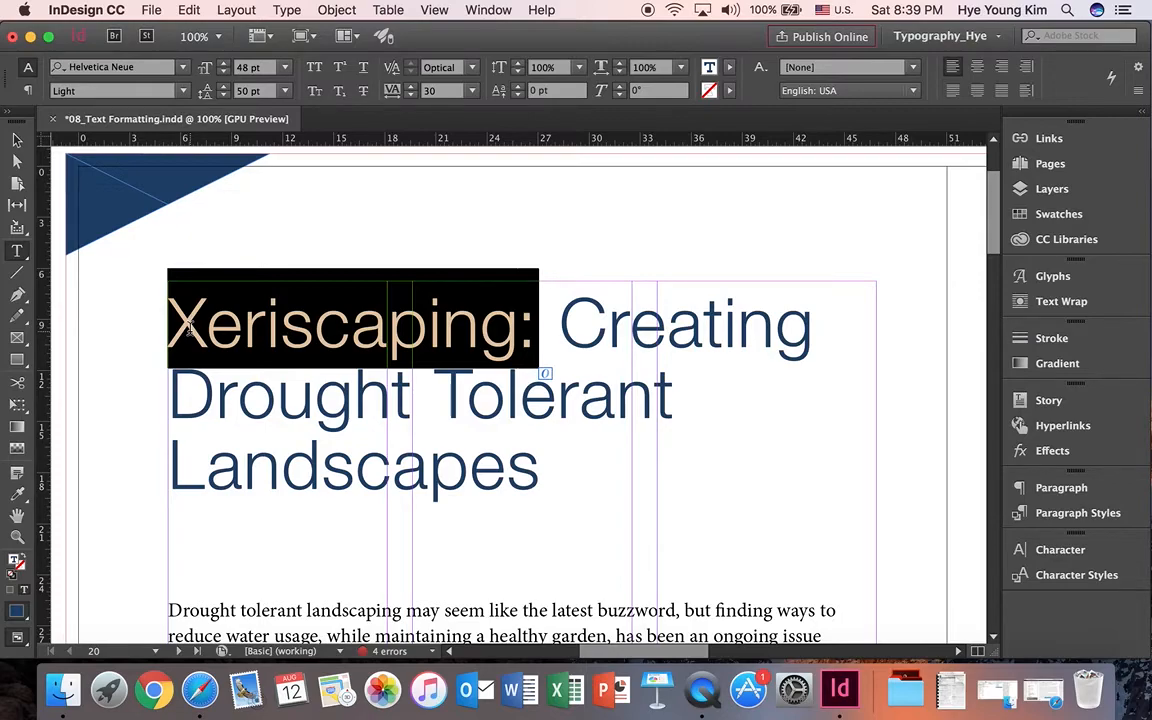
click(314, 70)
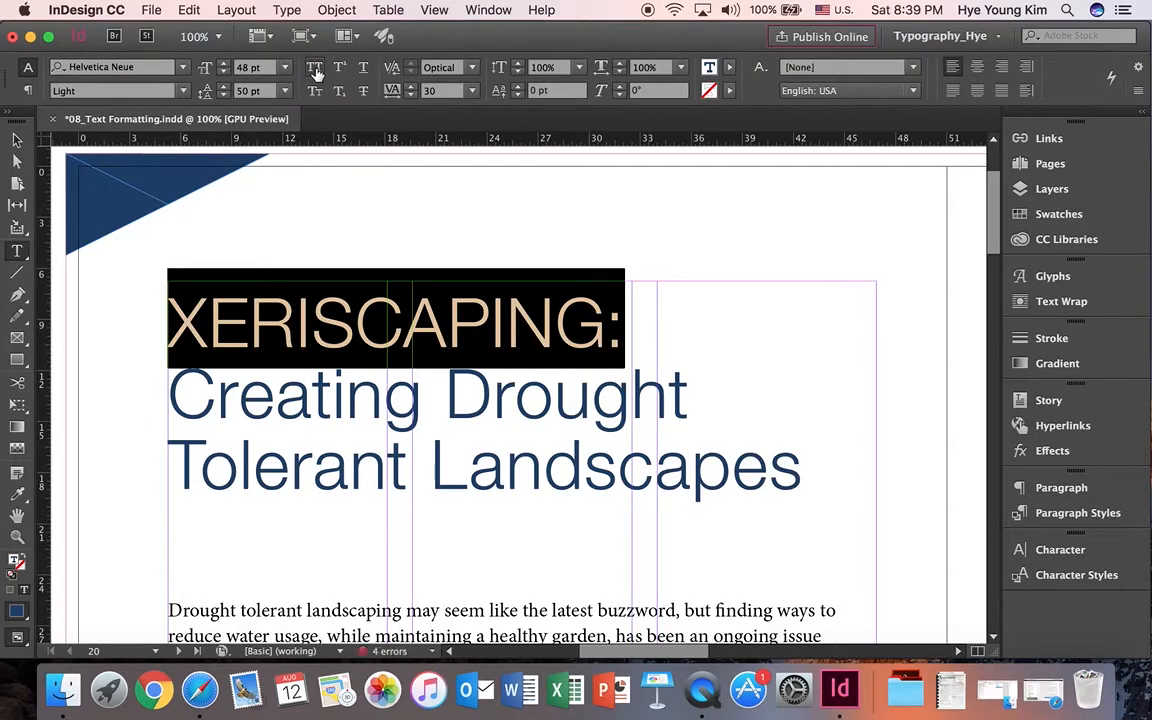
click(487, 316)
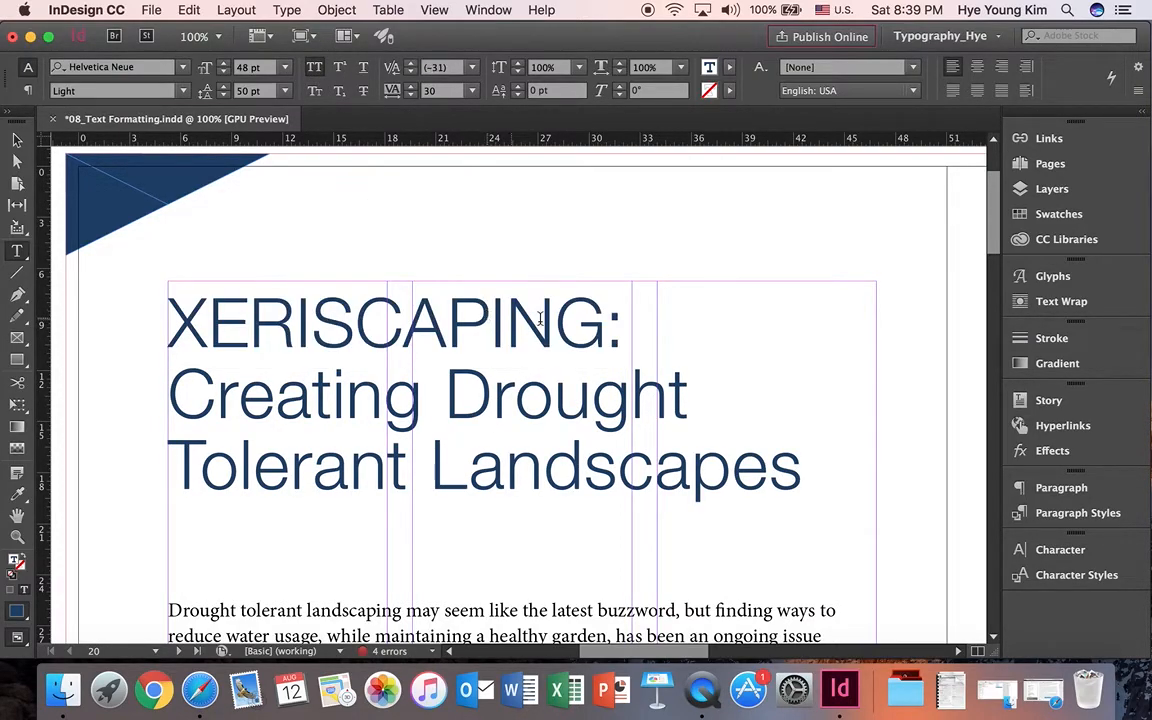
drag(604, 324, 260, 118)
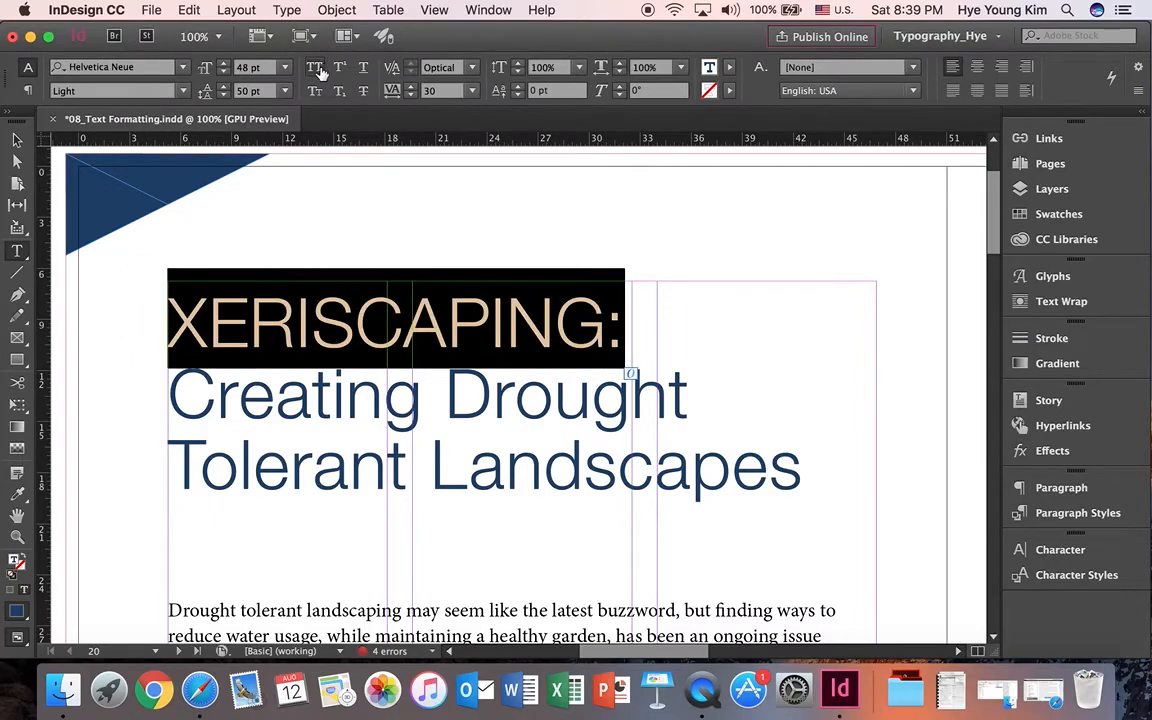
click(350, 283)
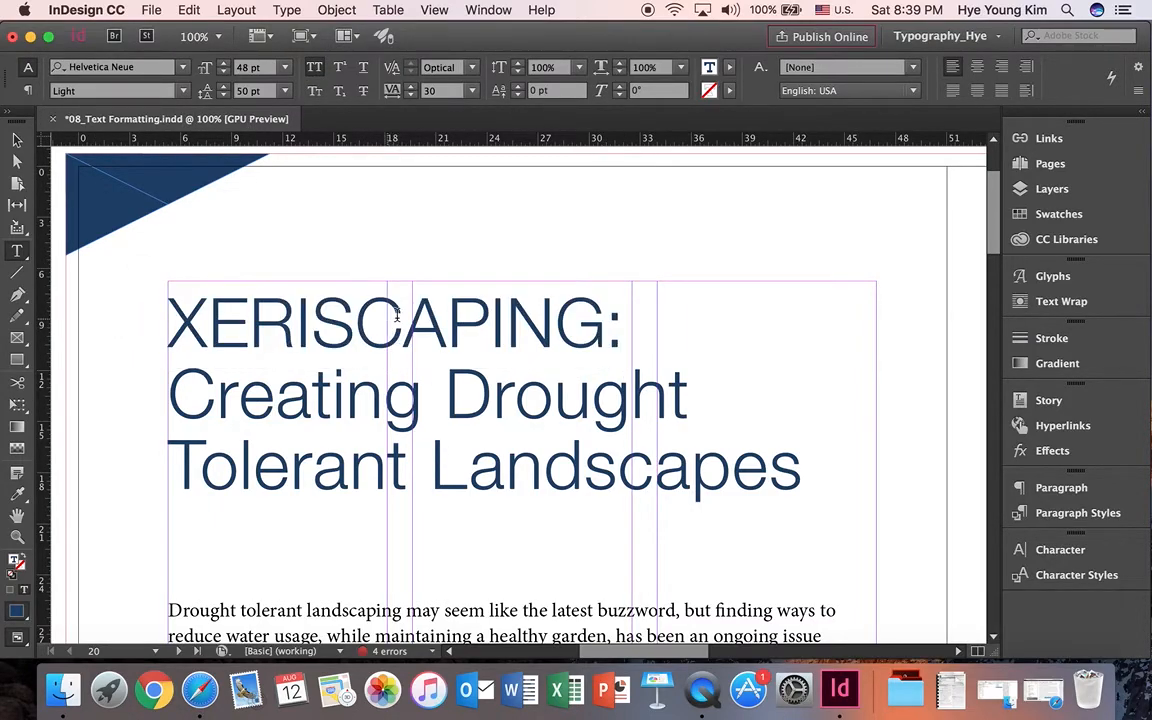
drag(625, 321, 105, 345)
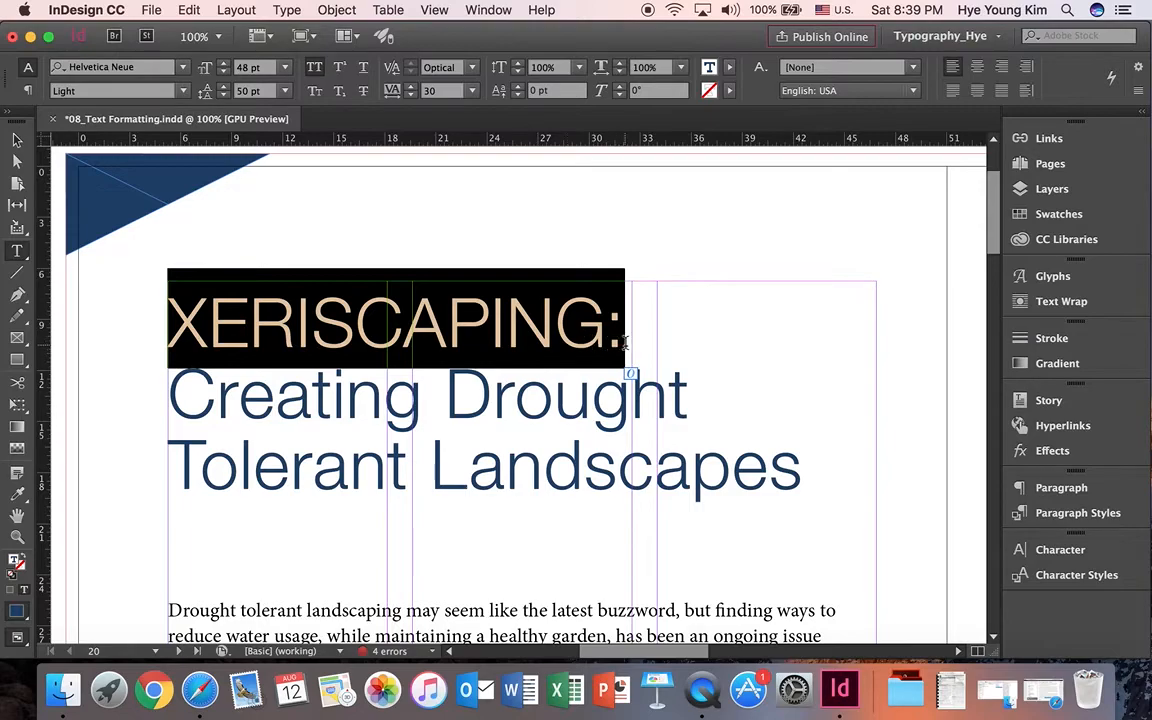
click(653, 342)
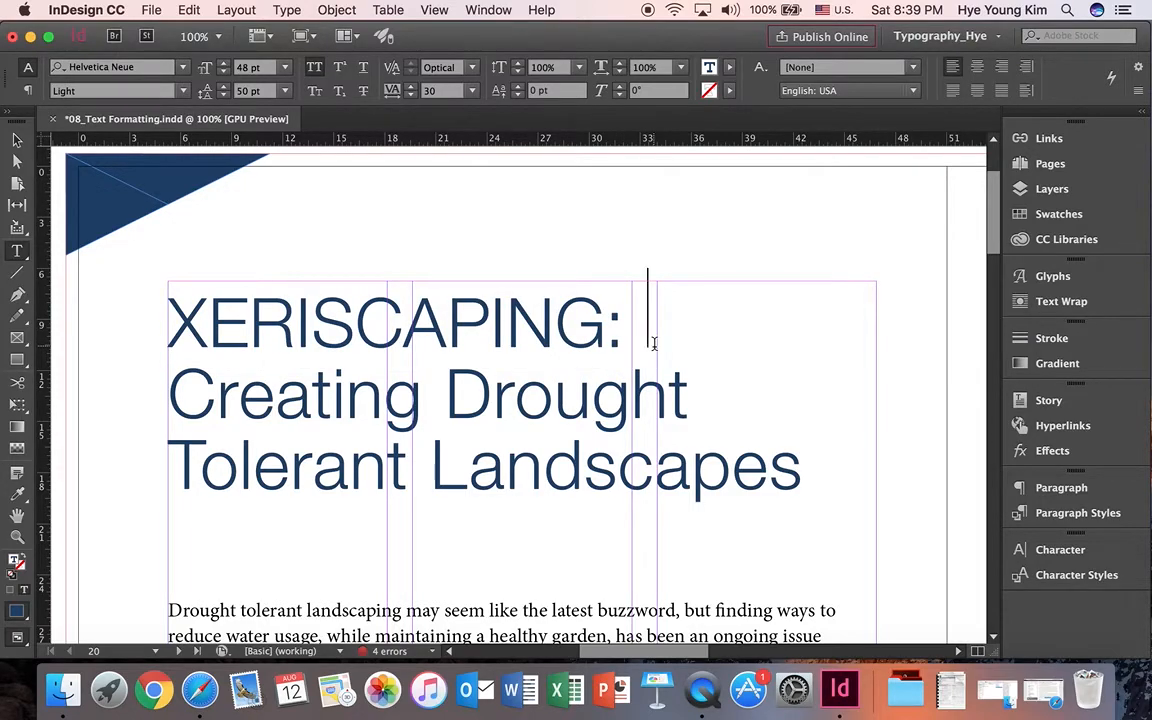
Right-align the entire three-line headline.
drag(810, 463, 144, 316)
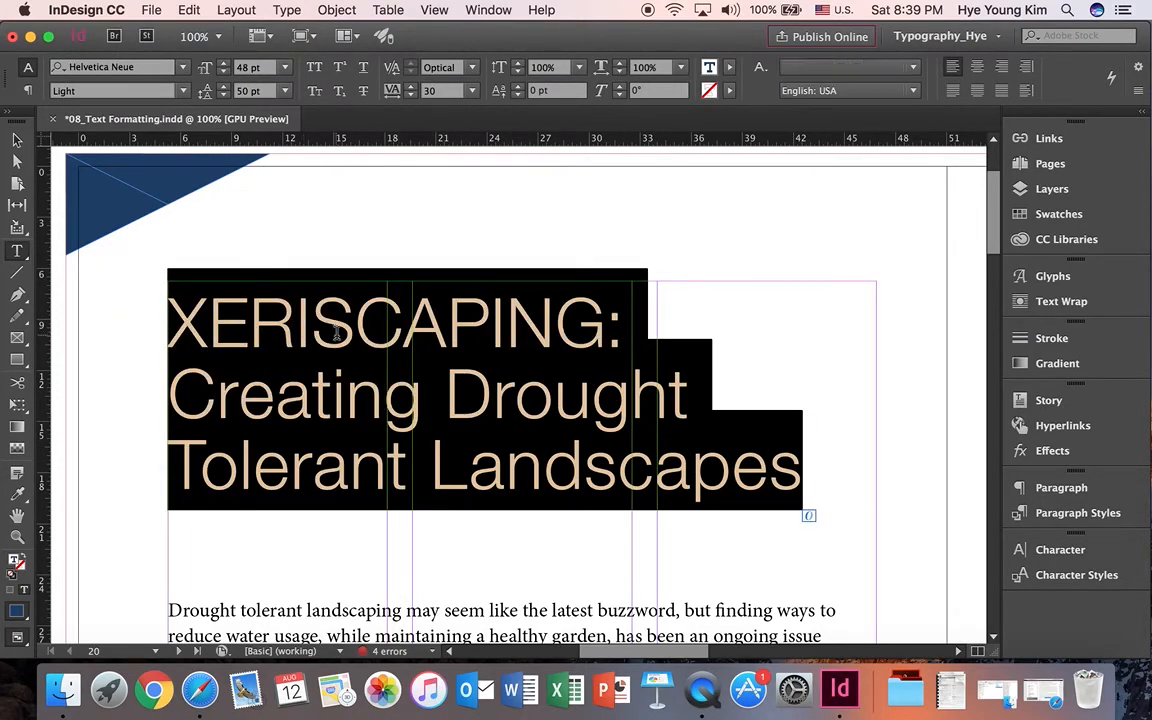
click(27, 91)
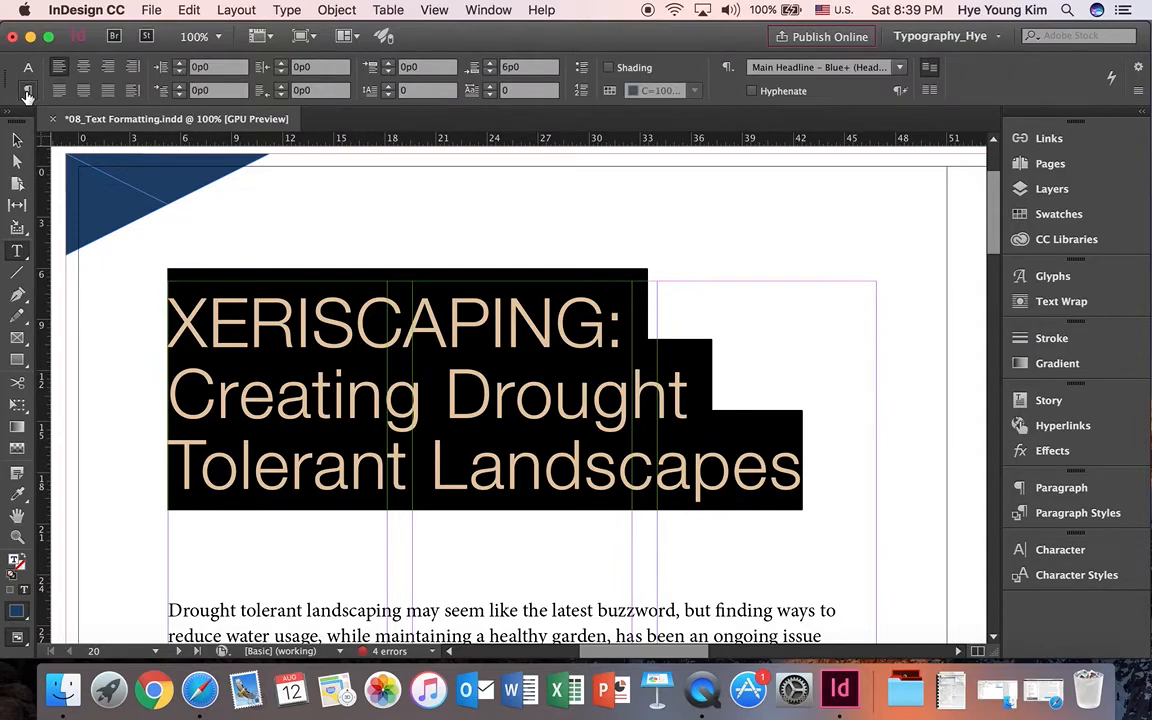
click(110, 72)
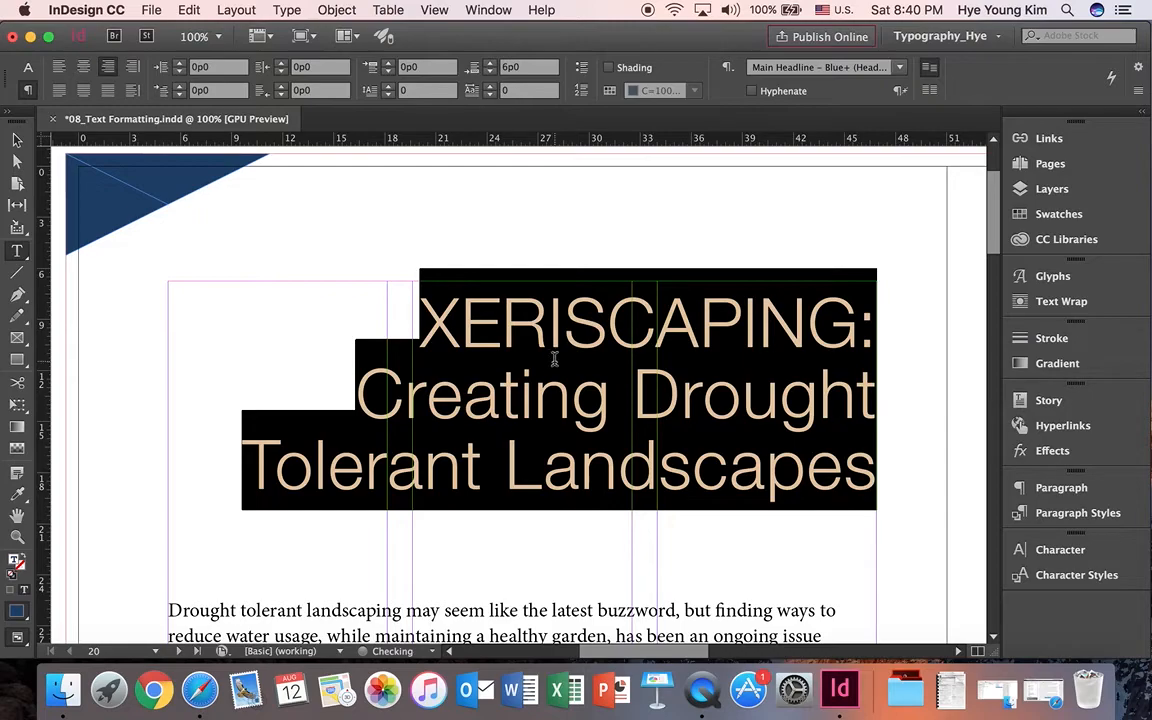
click(537, 382)
Apply a 20 pt left indent to the intro paragraph starting with "Drought tolerant landscaping".
scroll(625, 373, down, 1)
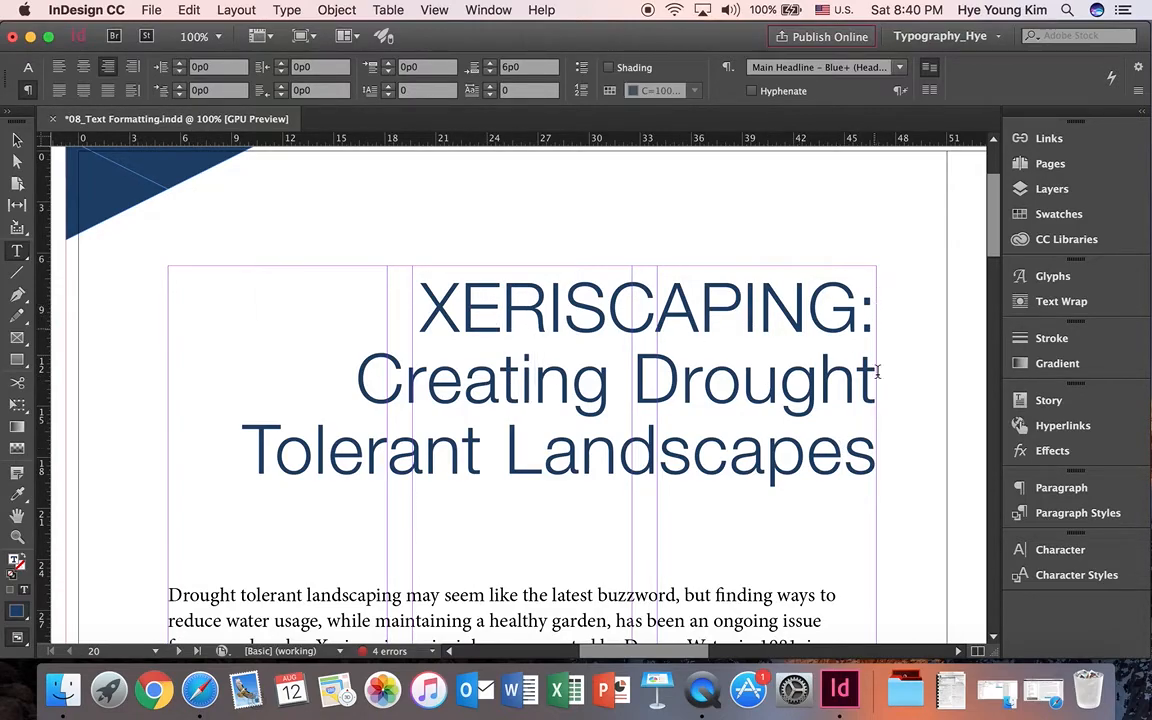
scroll(718, 314, down, 5)
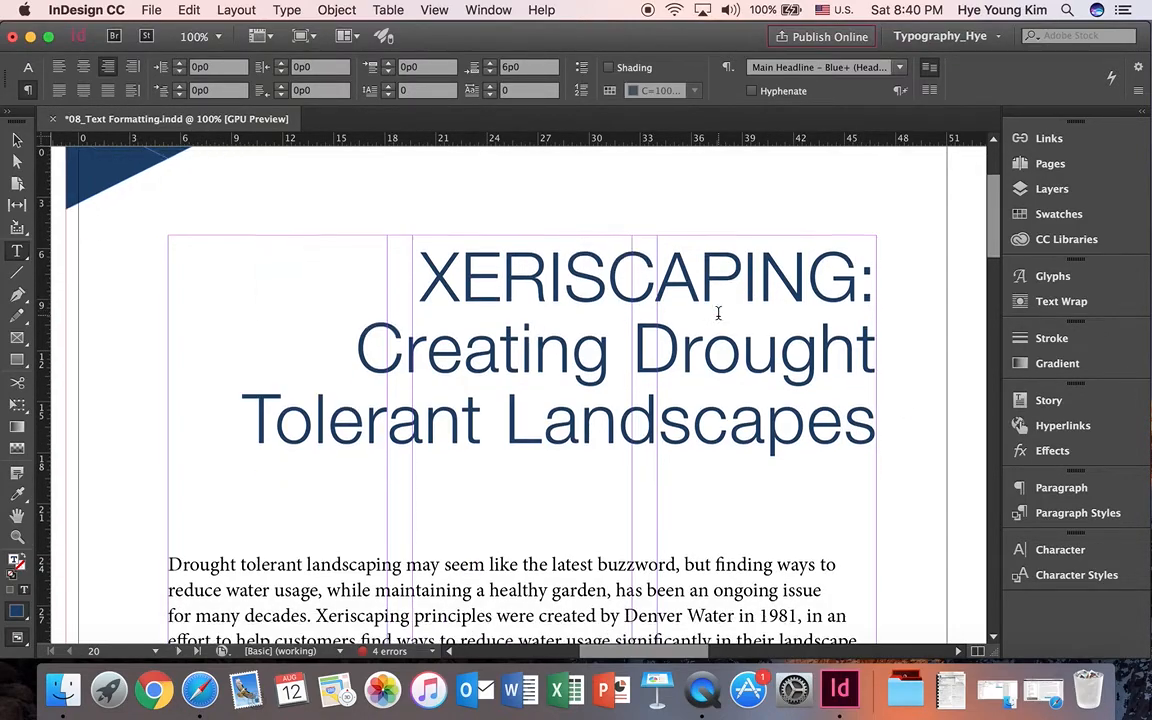
scroll(682, 379, down, 2)
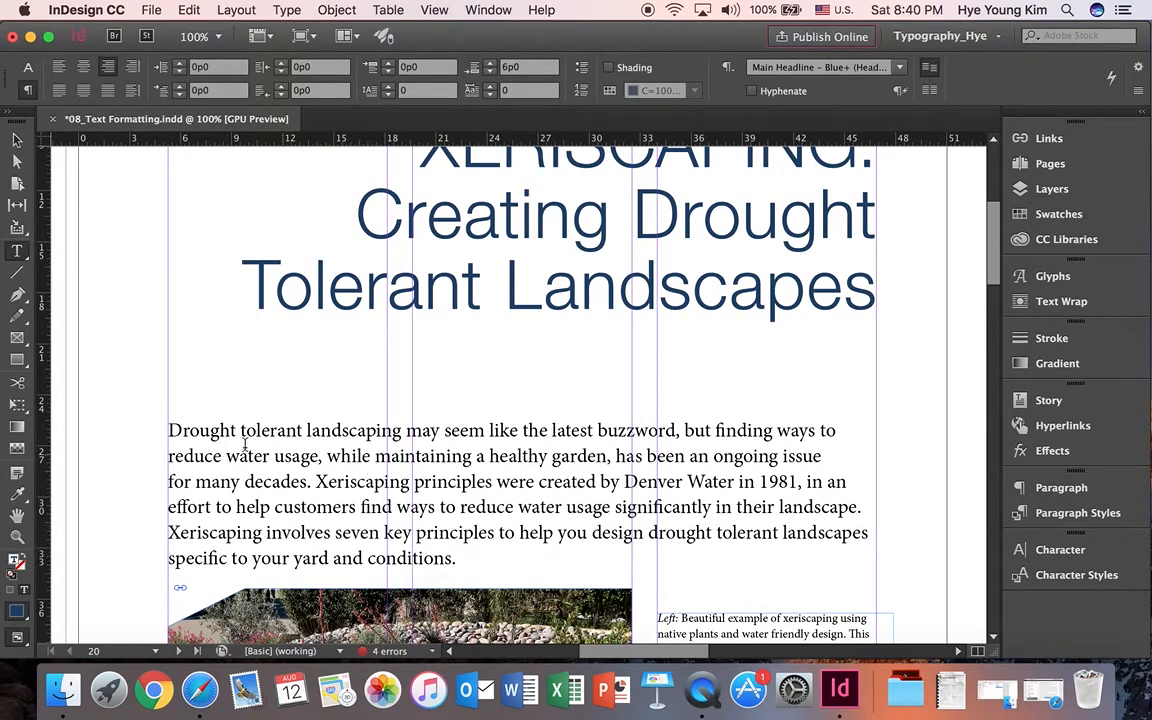
click(169, 430)
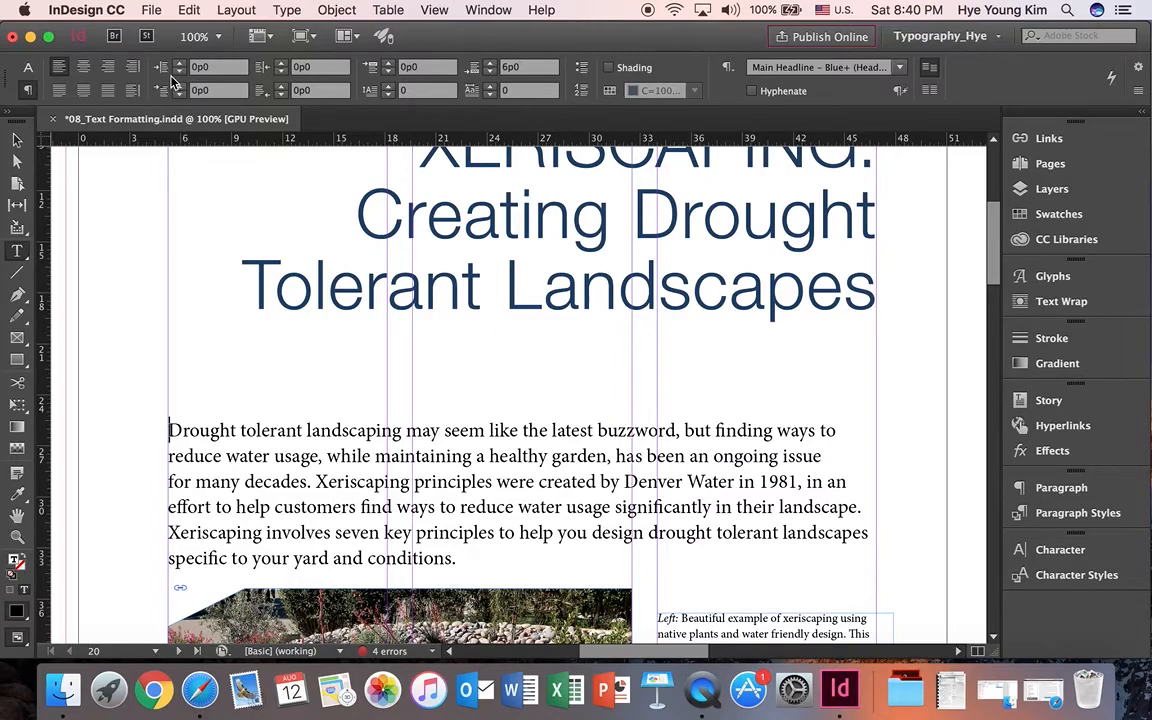
drag(220, 67, 110, 67)
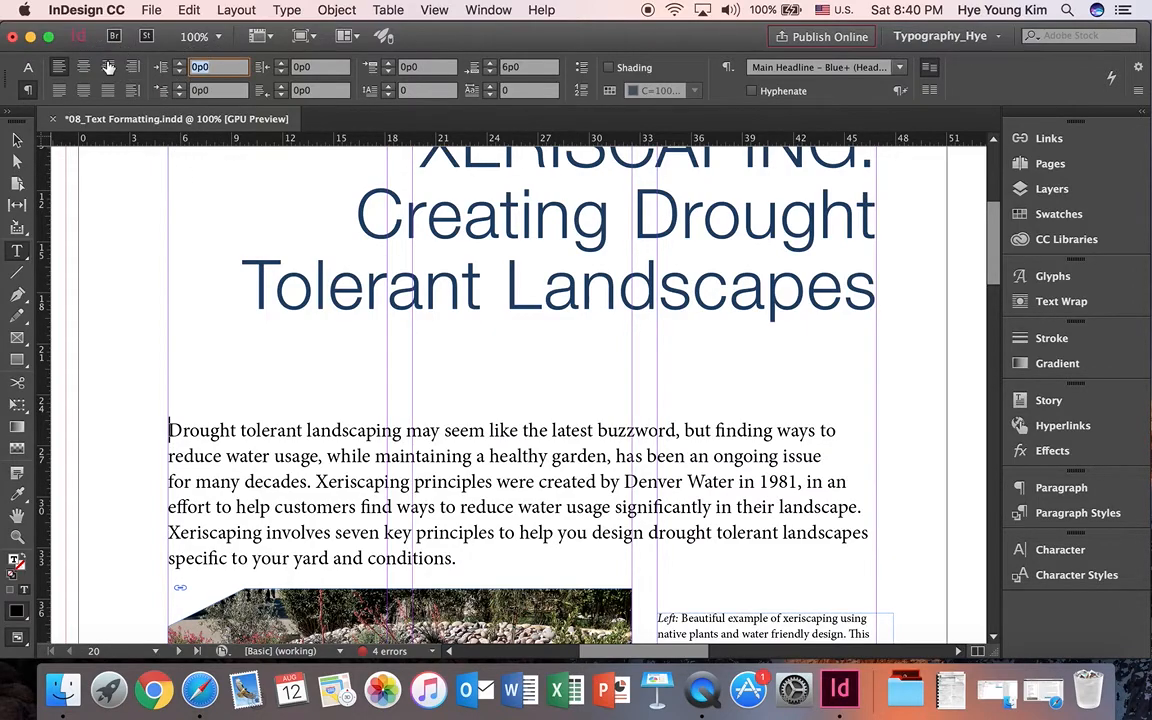
text(20pt)
key(Return)
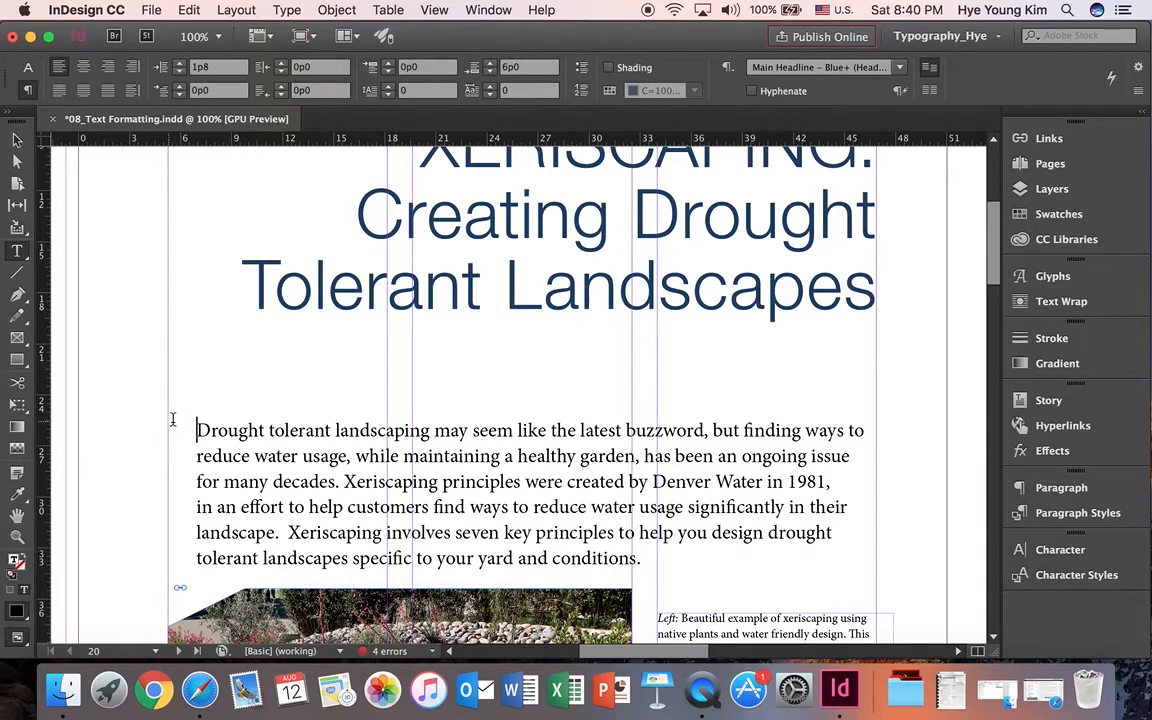
Reset the intro paragraph's left indent to 0.
double_click(196, 66)
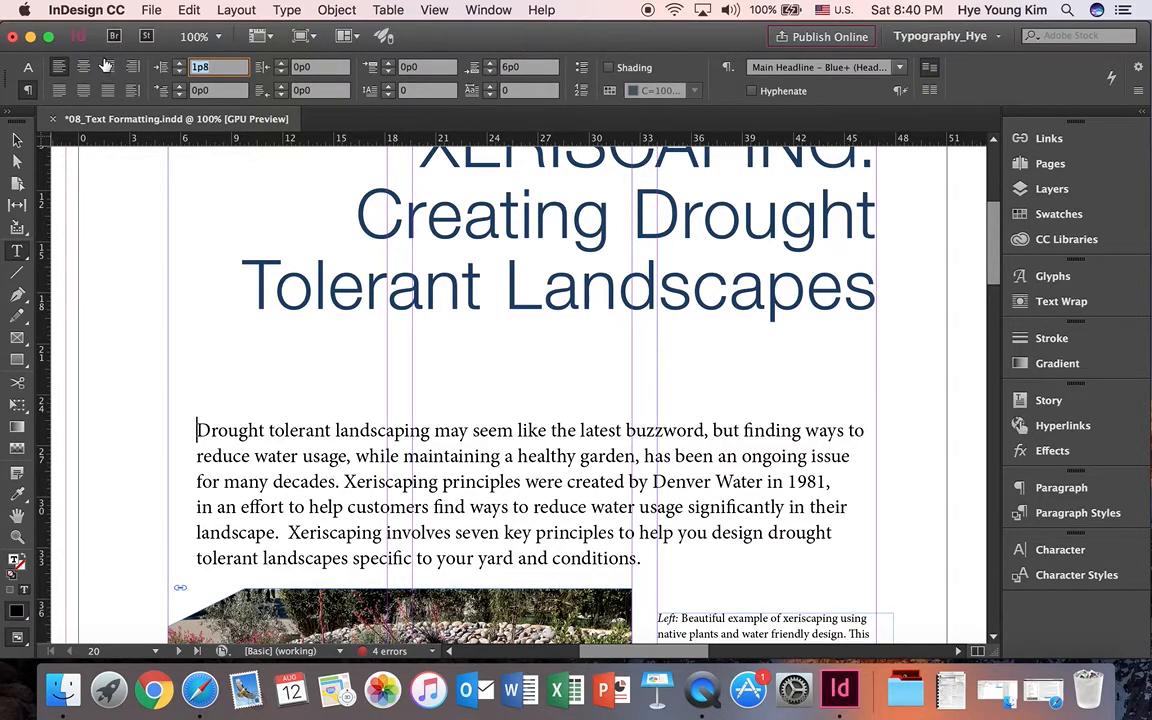
text(0)
key(Return)
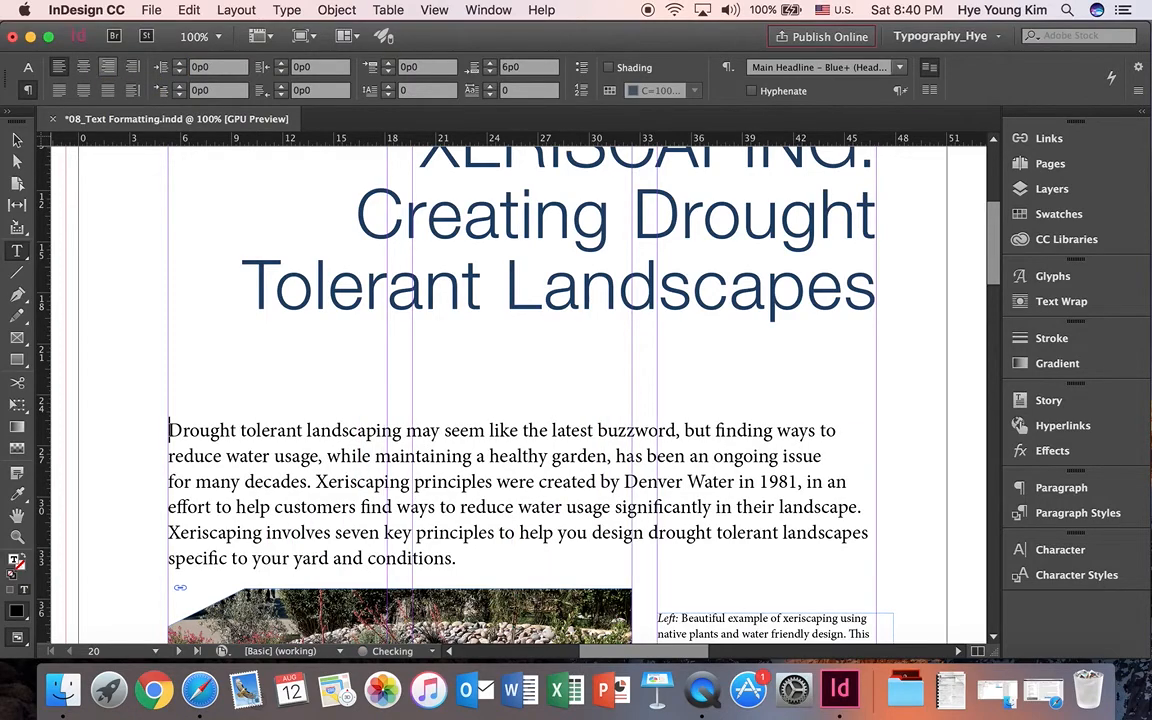
Change the units of both the horizontal and vertical rulers to Points.
right_click(158, 142)
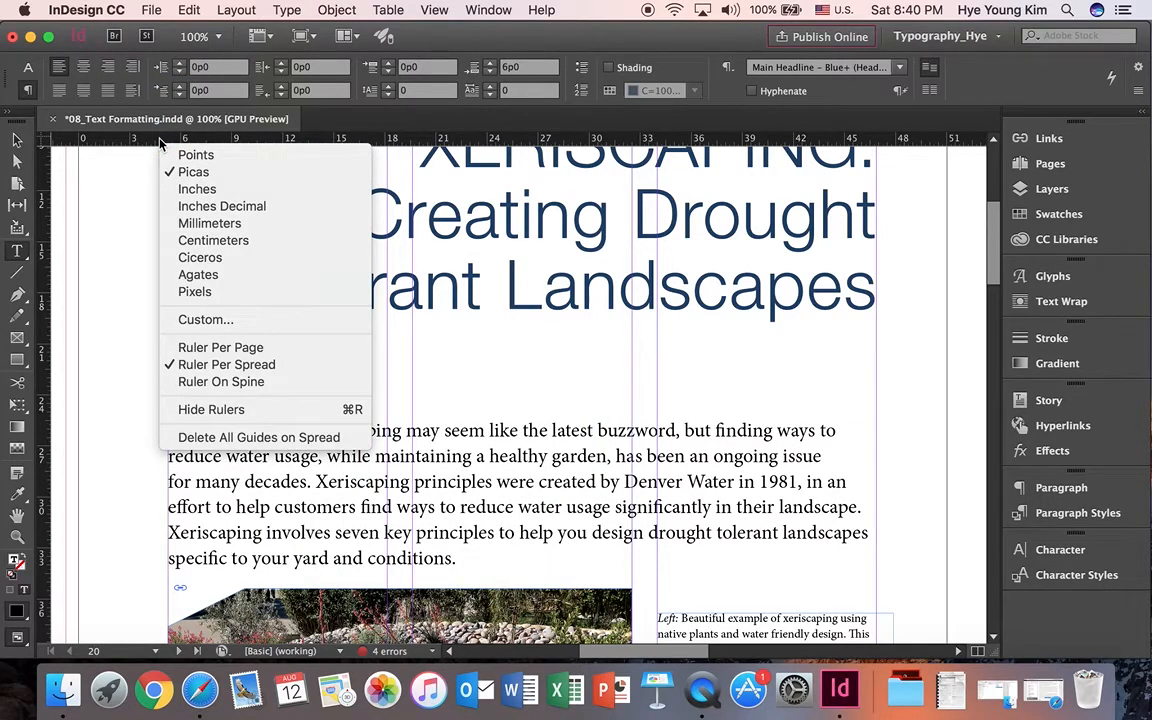
click(182, 158)
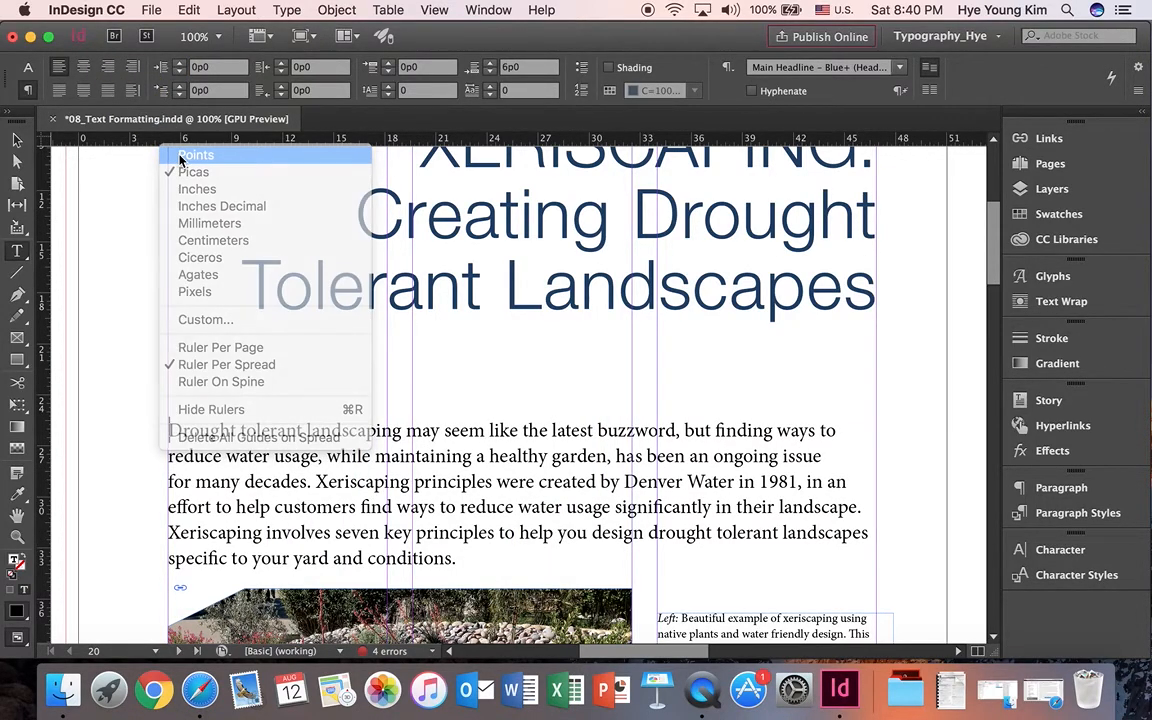
right_click(44, 178)
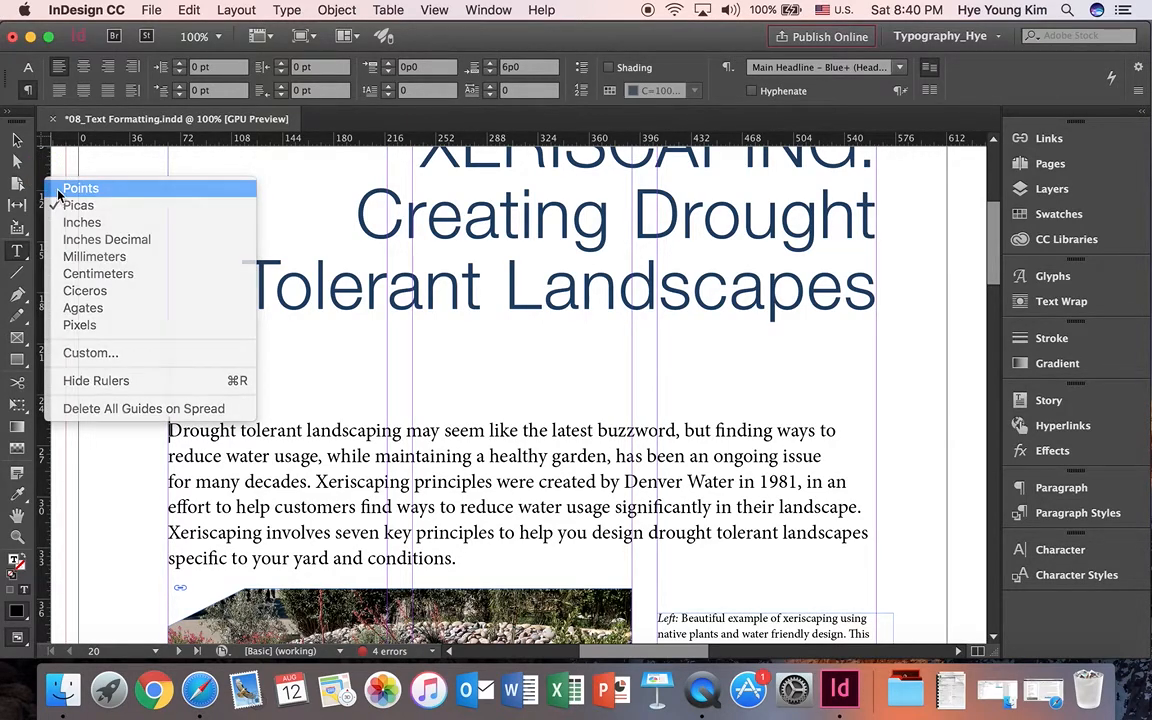
click(62, 189)
drag(170, 430, 219, 430)
click(28, 67)
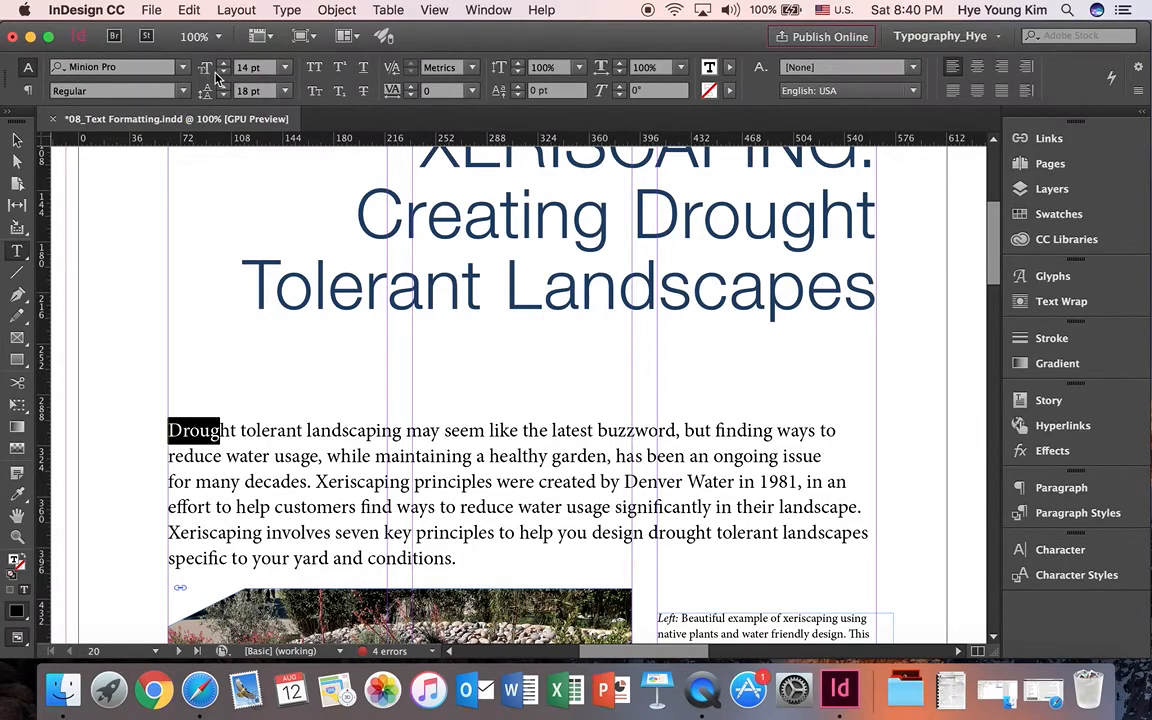
click(28, 90)
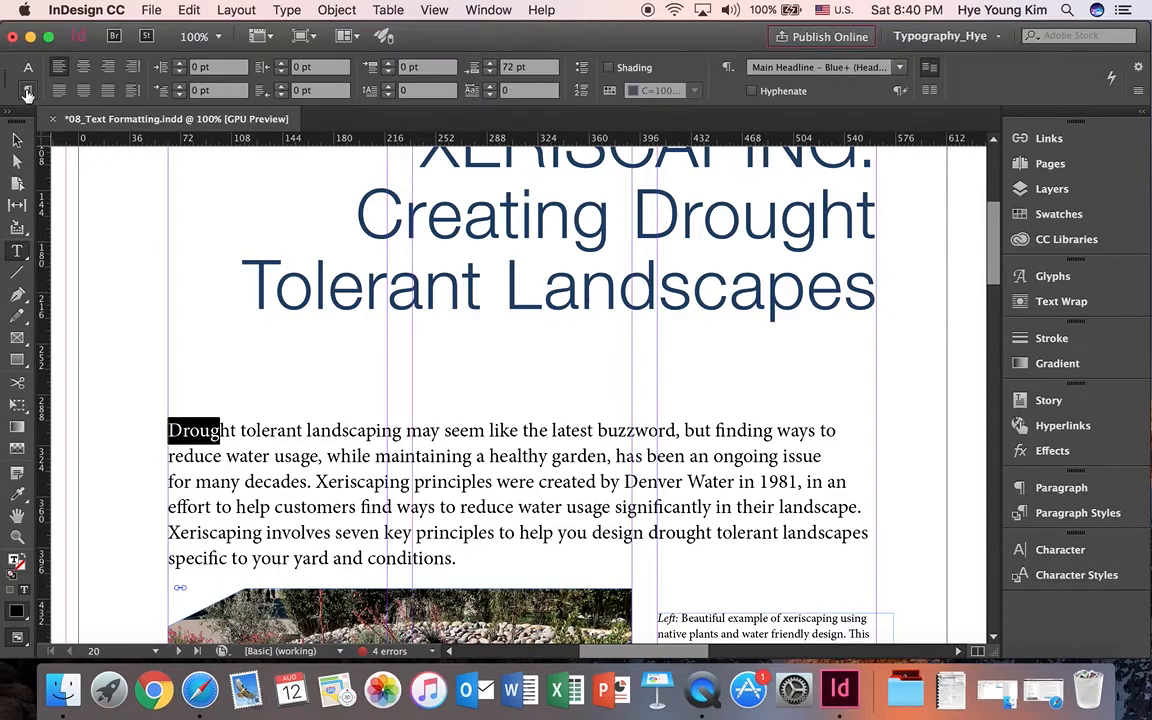
Set the first line left indent of the intro paragraph to 20 pt.
click(212, 431)
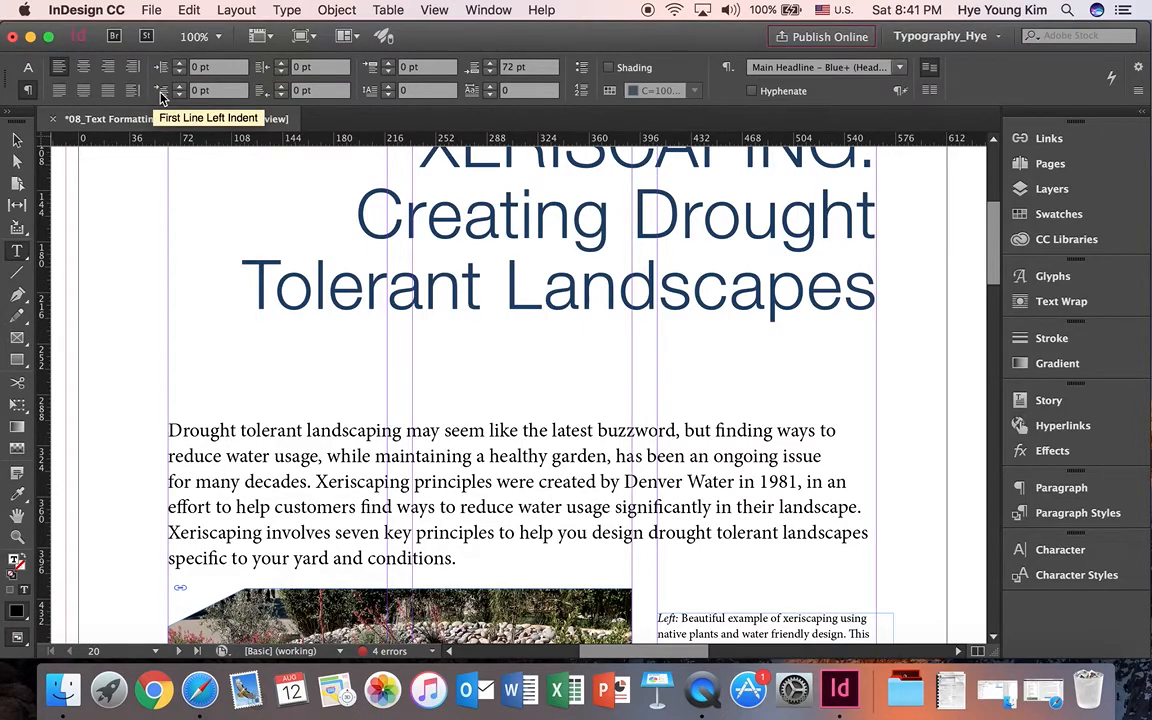
click(198, 90)
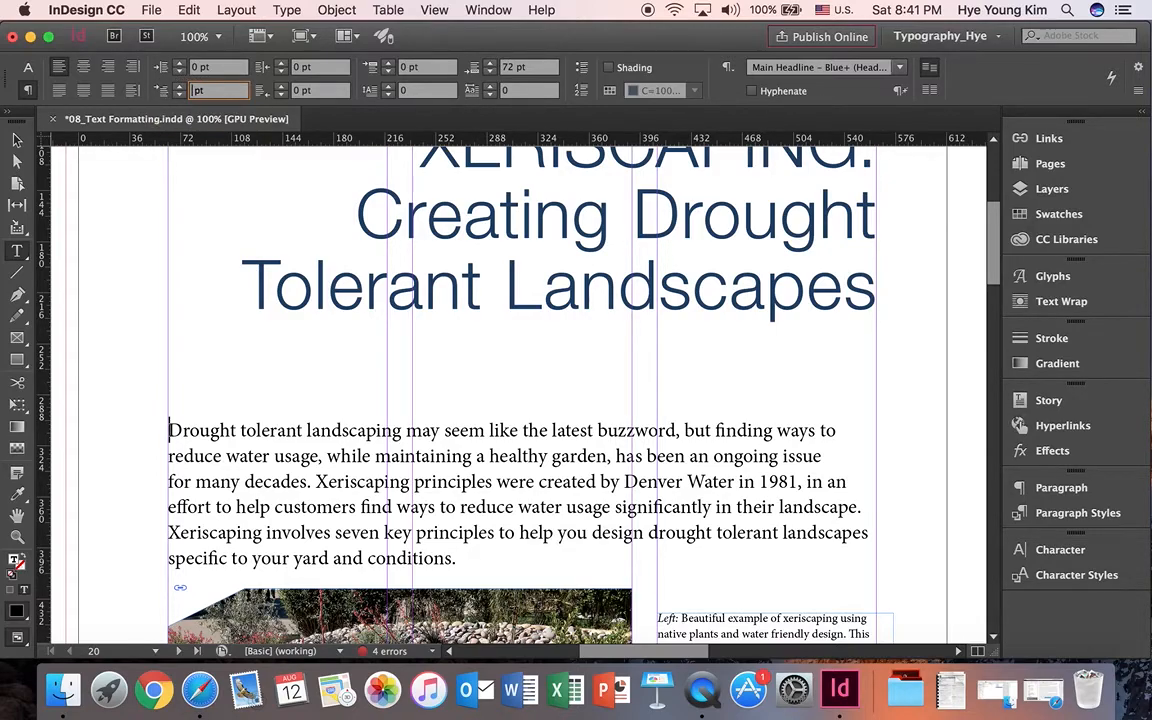
key(Return)
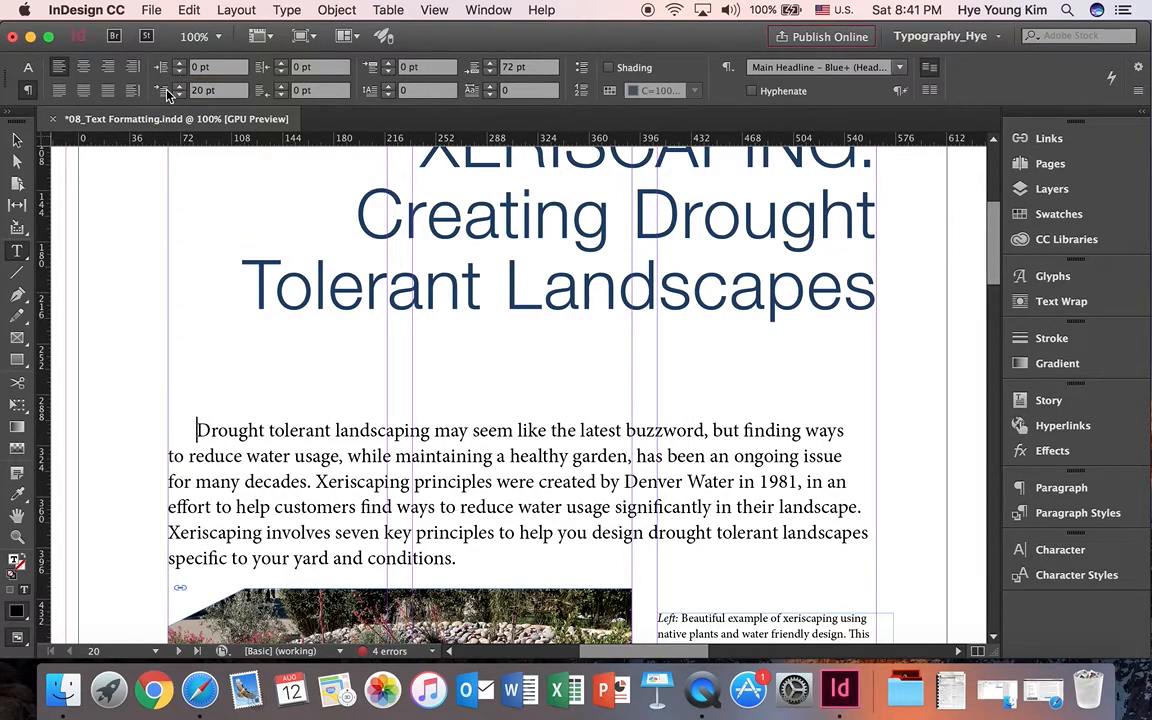
Set the intro paragraph's first line left indent to 30 pt.
drag(200, 91, 160, 94)
text(3)
key(Return)
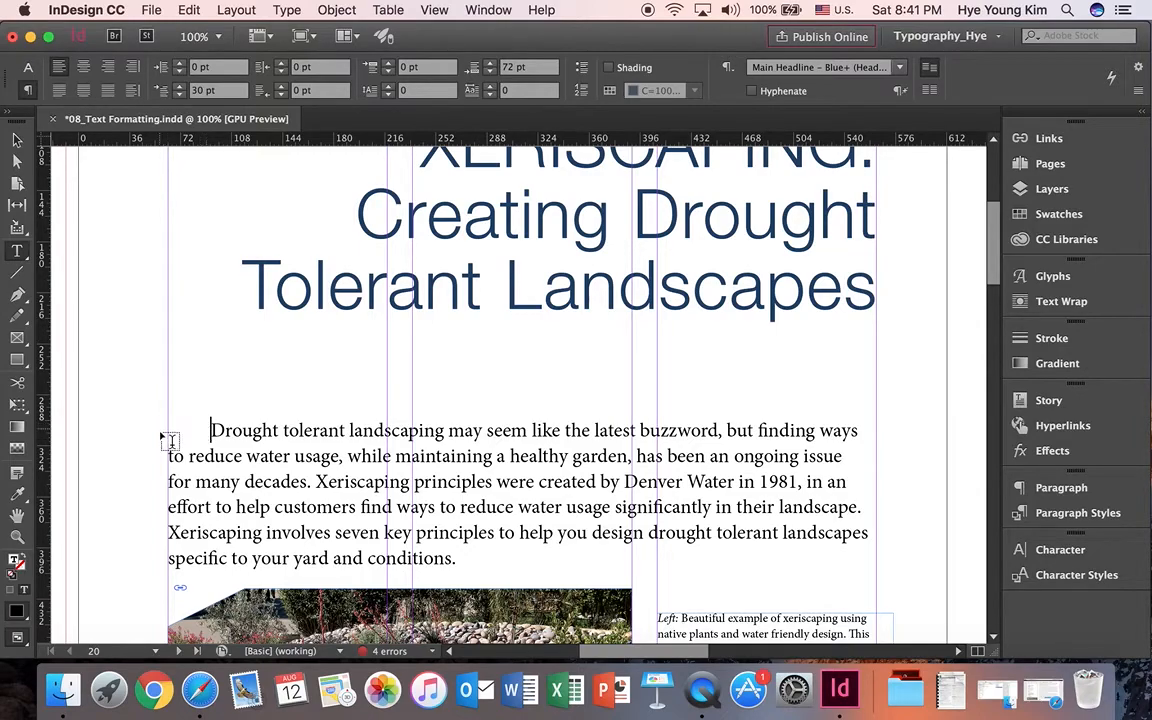
click(224, 433)
click(171, 433)
drag(460, 558, 178, 425)
click(300, 405)
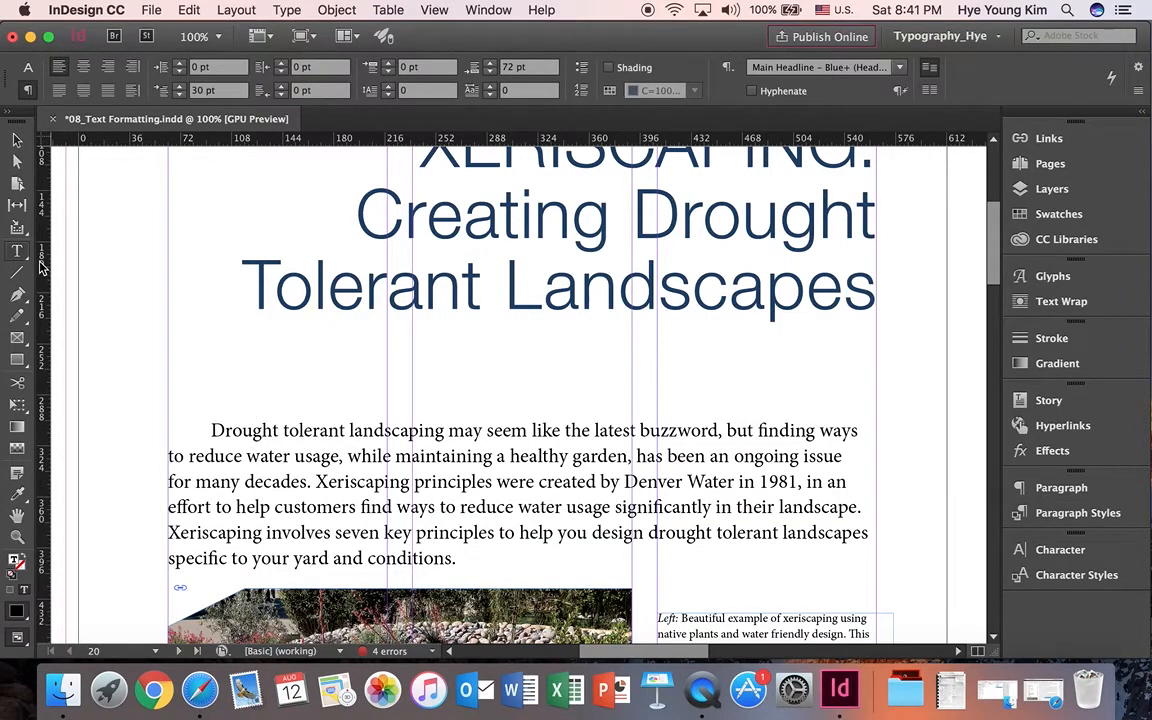
click(281, 428)
click(259, 430)
click(180, 86)
click(180, 94)
Nudge the rock garden photo on page 20 slightly and move its caption frame up level with the photo's top edge.
scroll(387, 378, down, 5)
scroll(387, 378, down, 4)
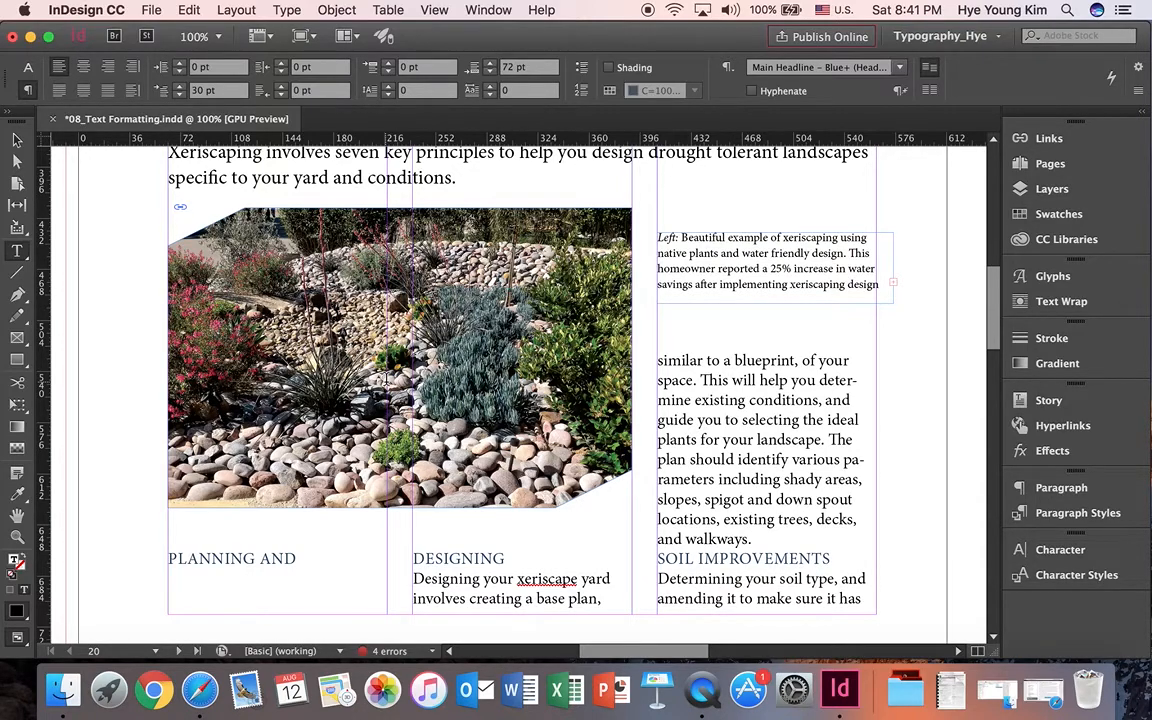
scroll(387, 378, down, 5)
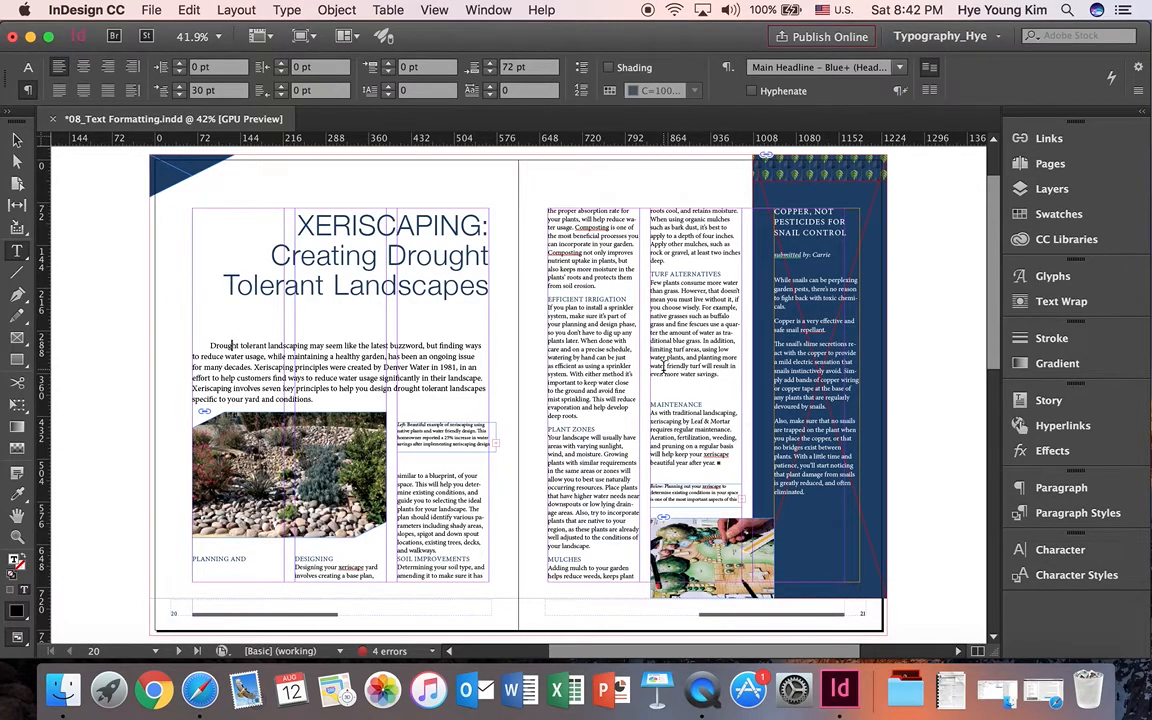
click(17, 138)
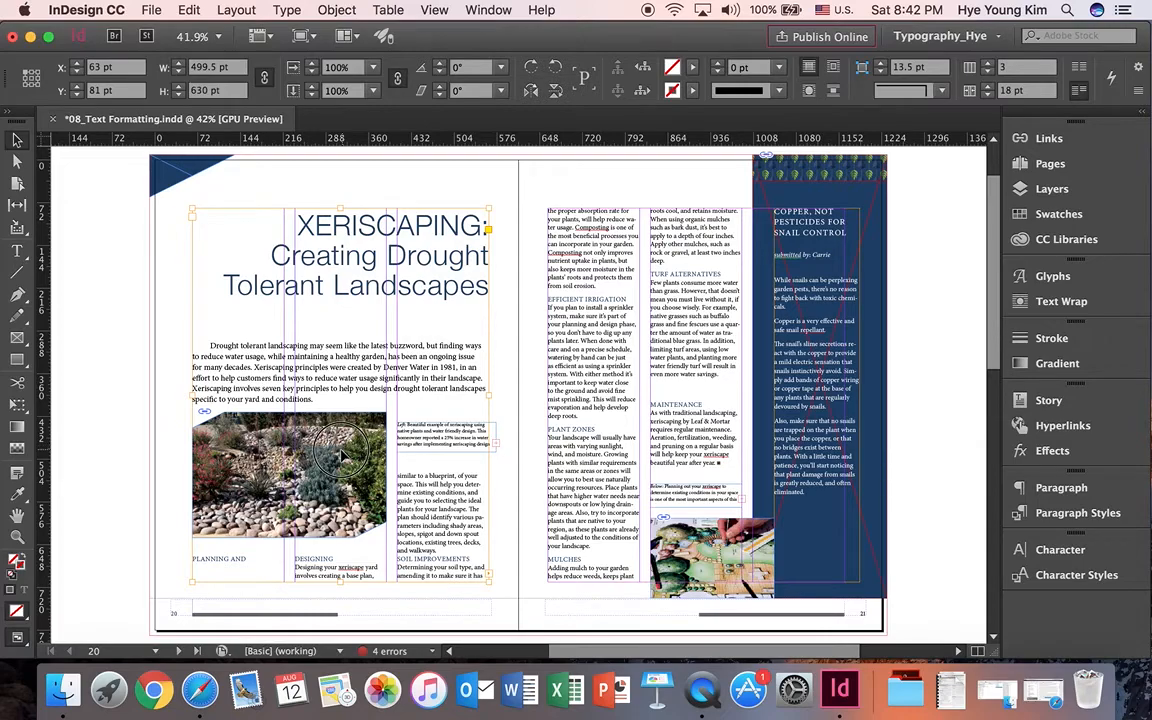
click(300, 428)
drag(350, 448, 352, 451)
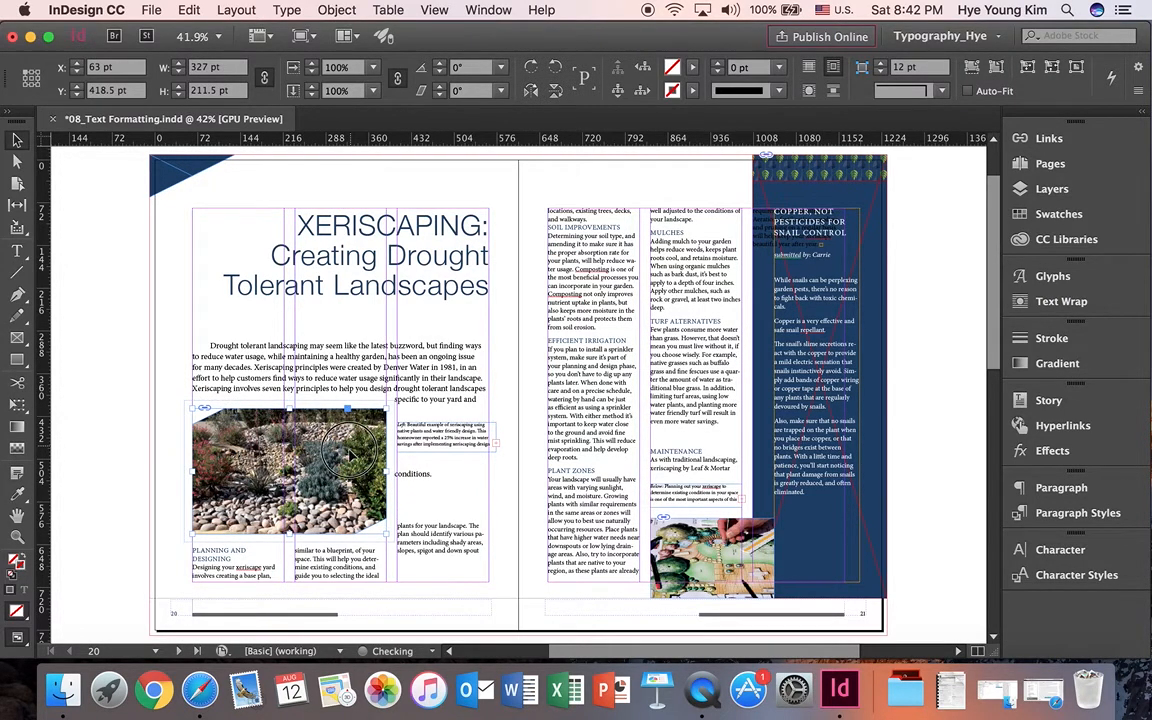
drag(416, 430, 419, 418)
Set the space before to 10 pt for all body text from Planning and Designing through the end of the Maintenance section.
click(237, 567)
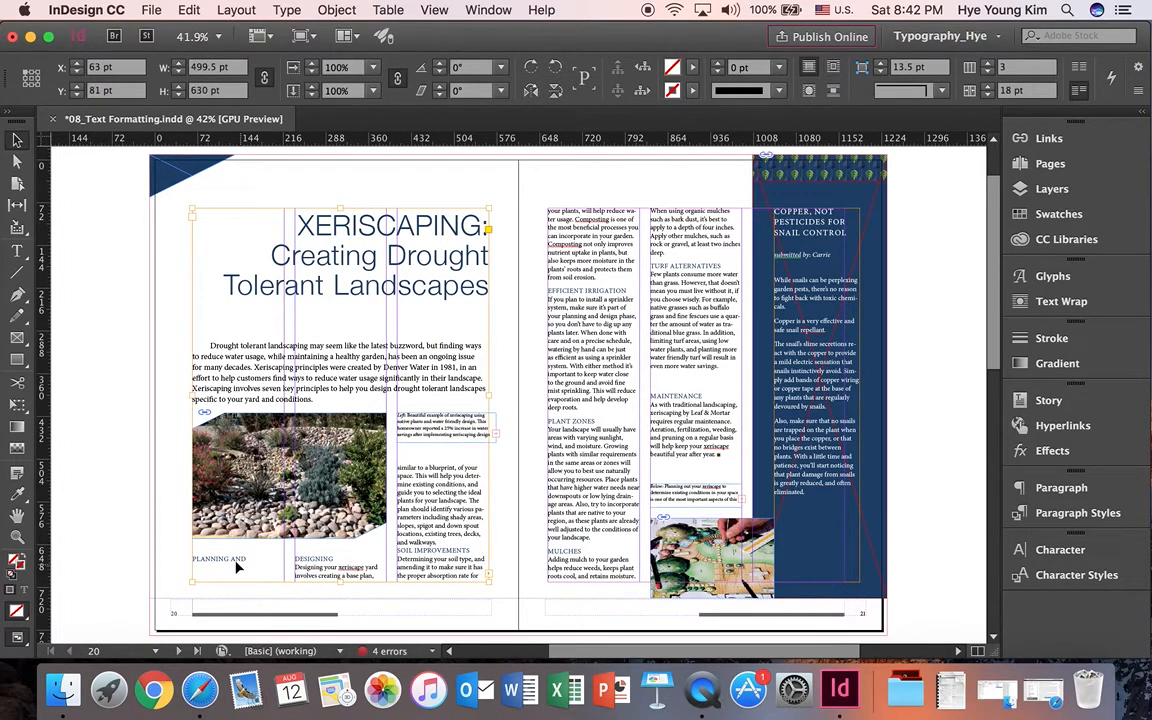
click(17, 250)
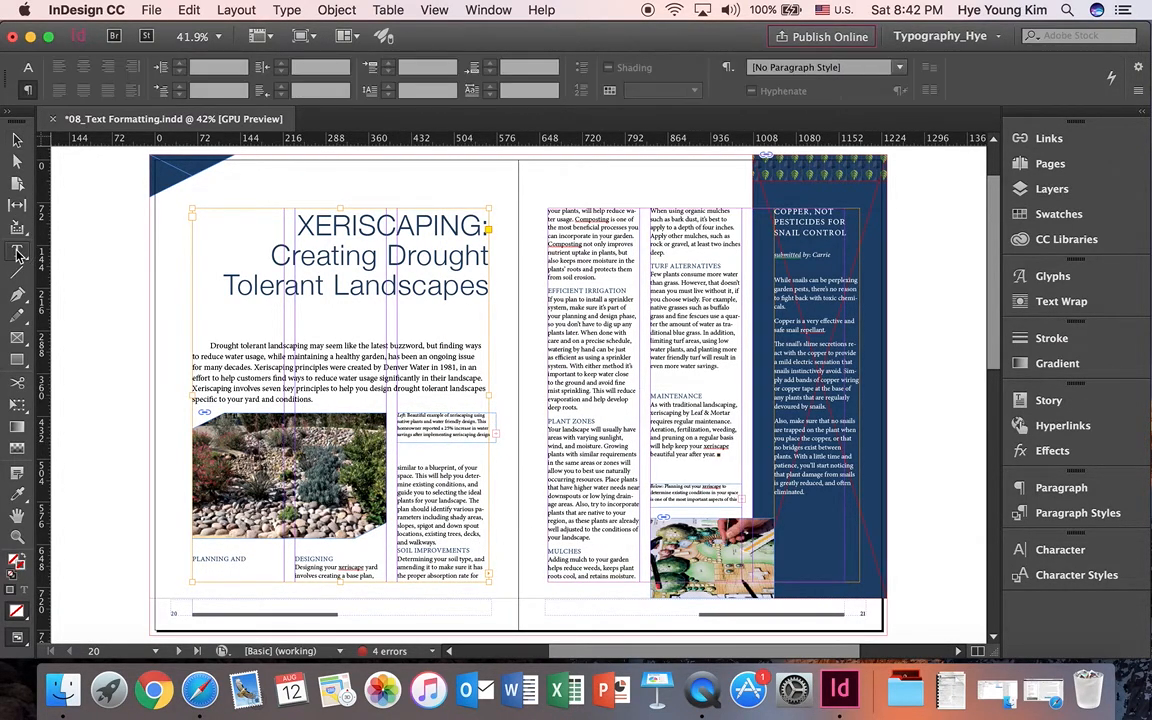
drag(192, 559, 730, 458)
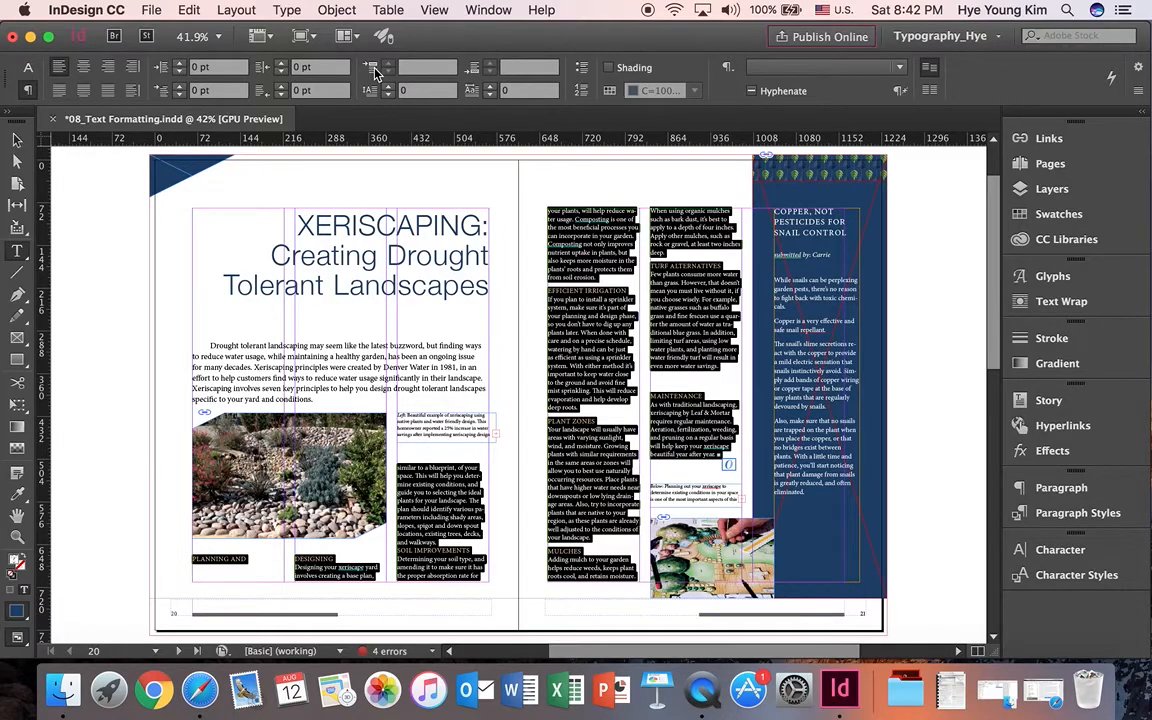
click(420, 68)
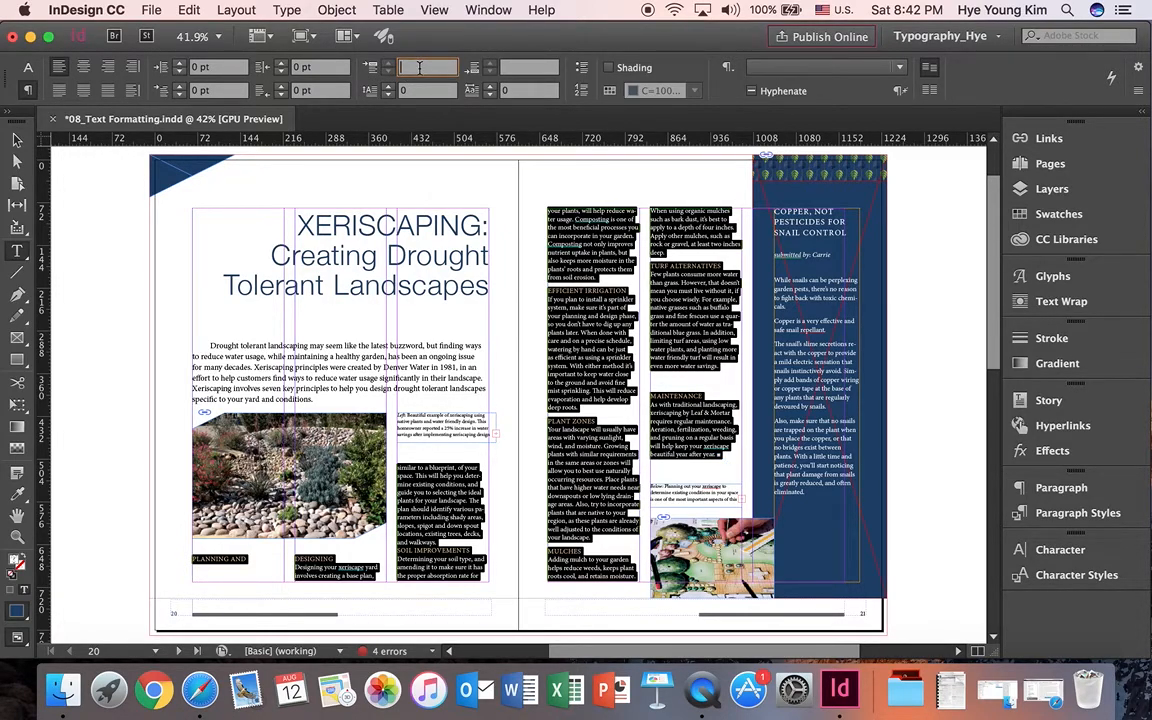
key(Return)
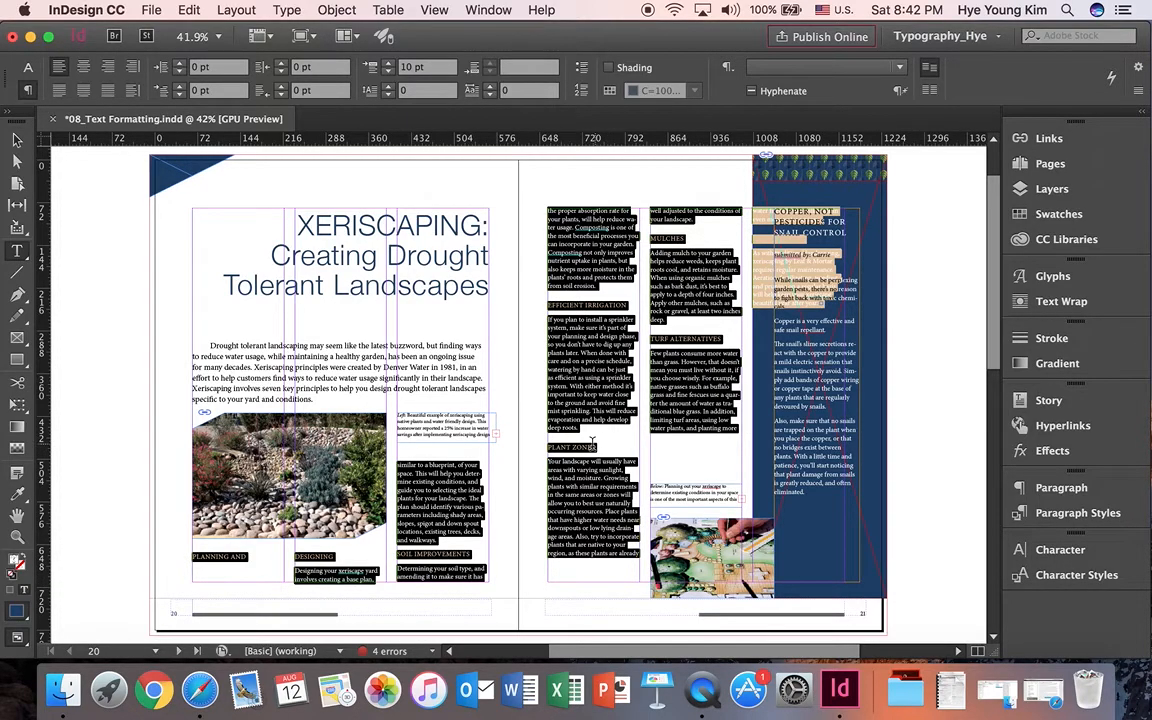
click(600, 385)
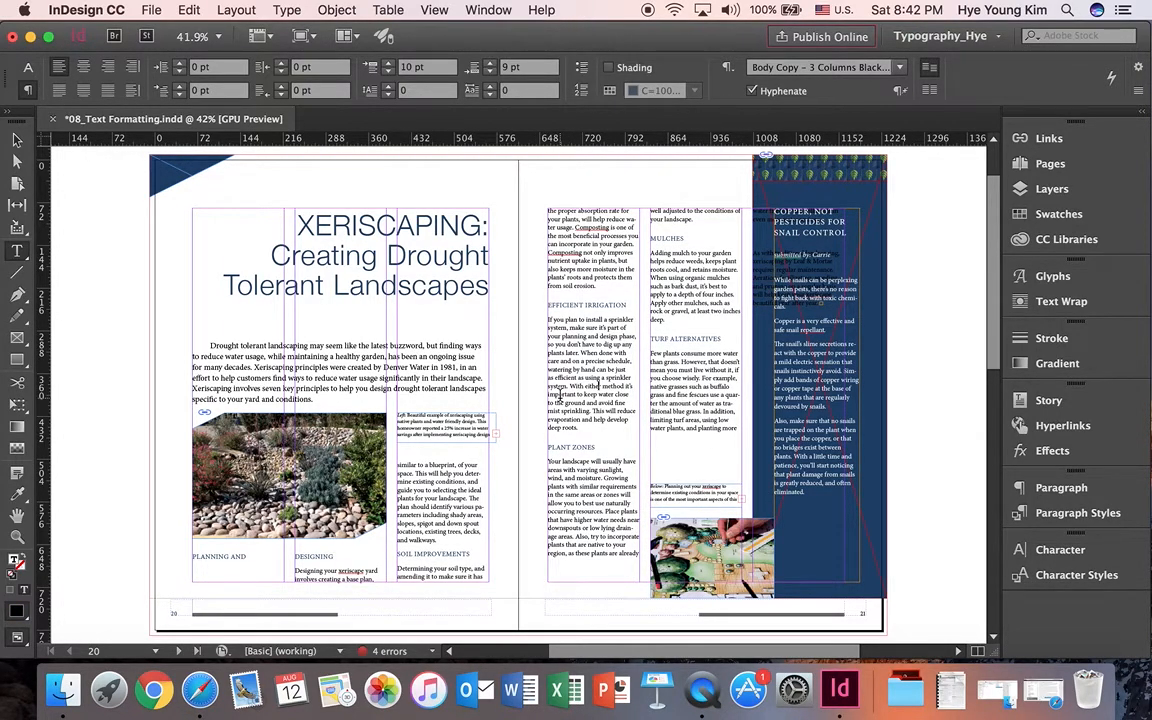
Set the "Beneficial Insects in Your Garden" headline on page 23 in Helvetica Neue Light with Optical kerning.
scroll(561, 395, down, 1)
scroll(558, 397, down, 10)
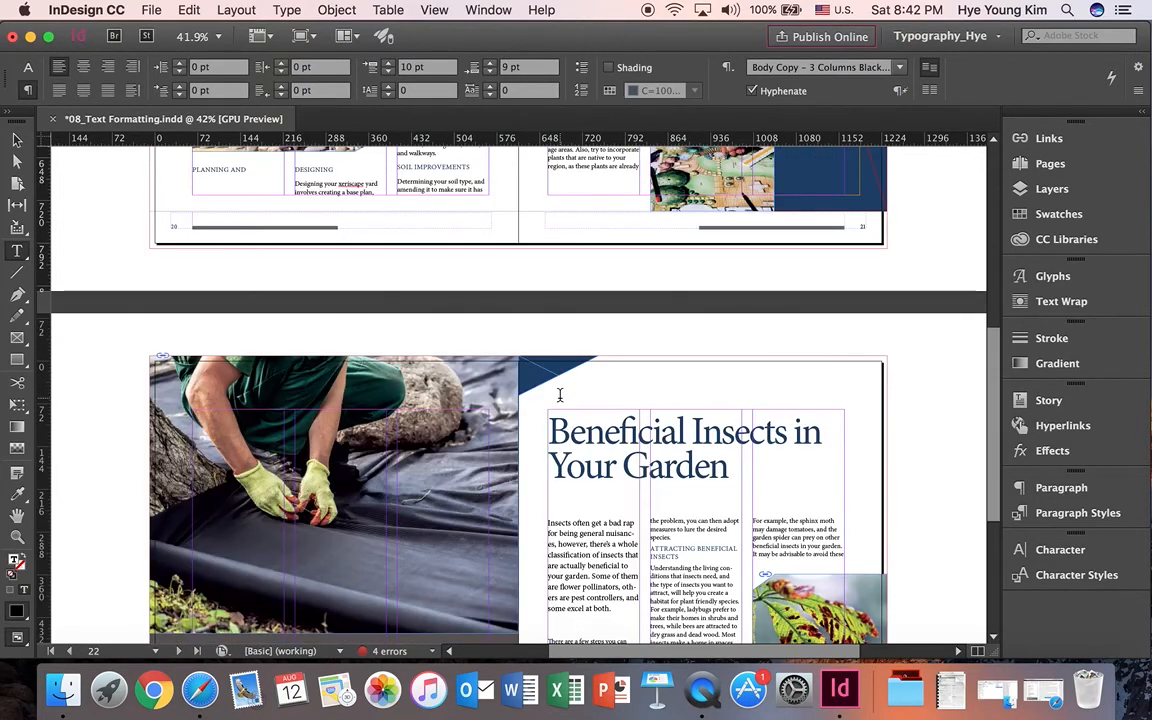
scroll(560, 398, down, 2)
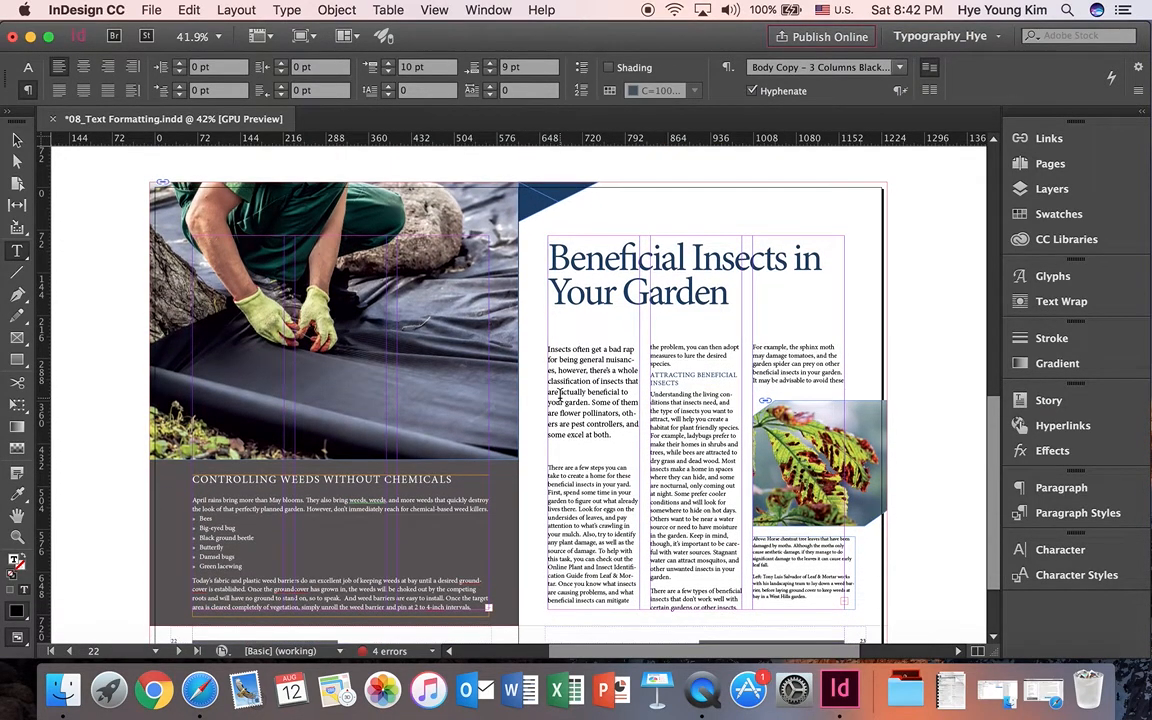
click(17, 537)
click(589, 333)
click(556, 370)
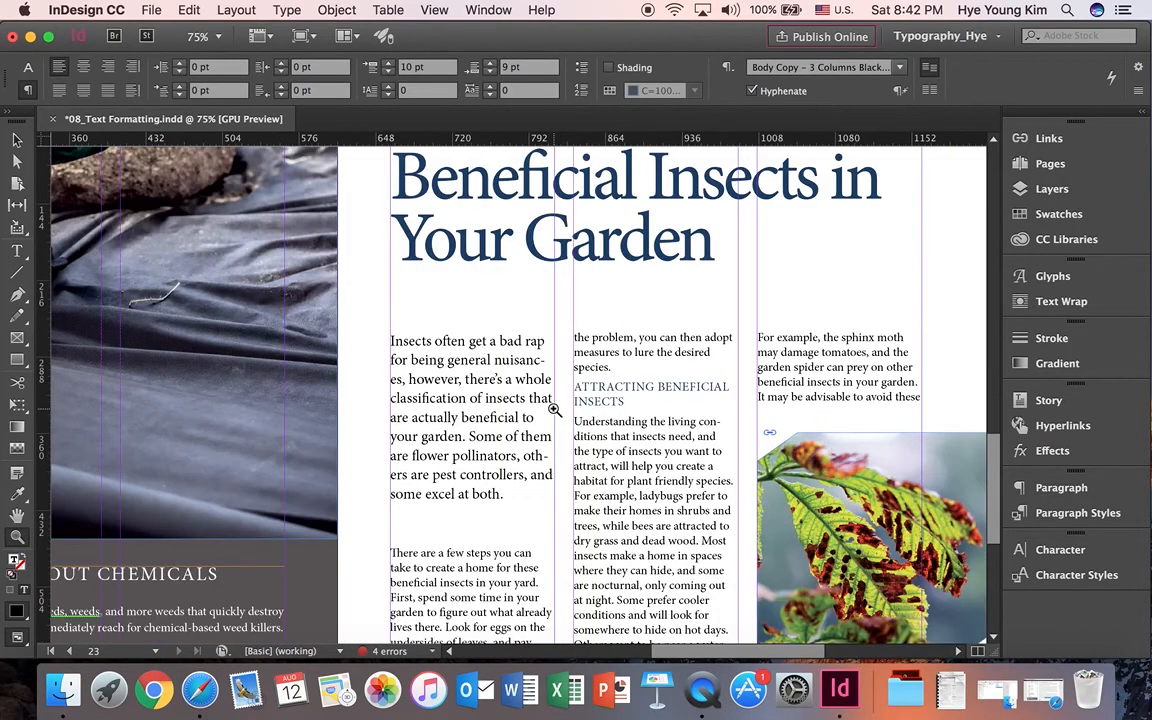
scroll(563, 378, up, 1)
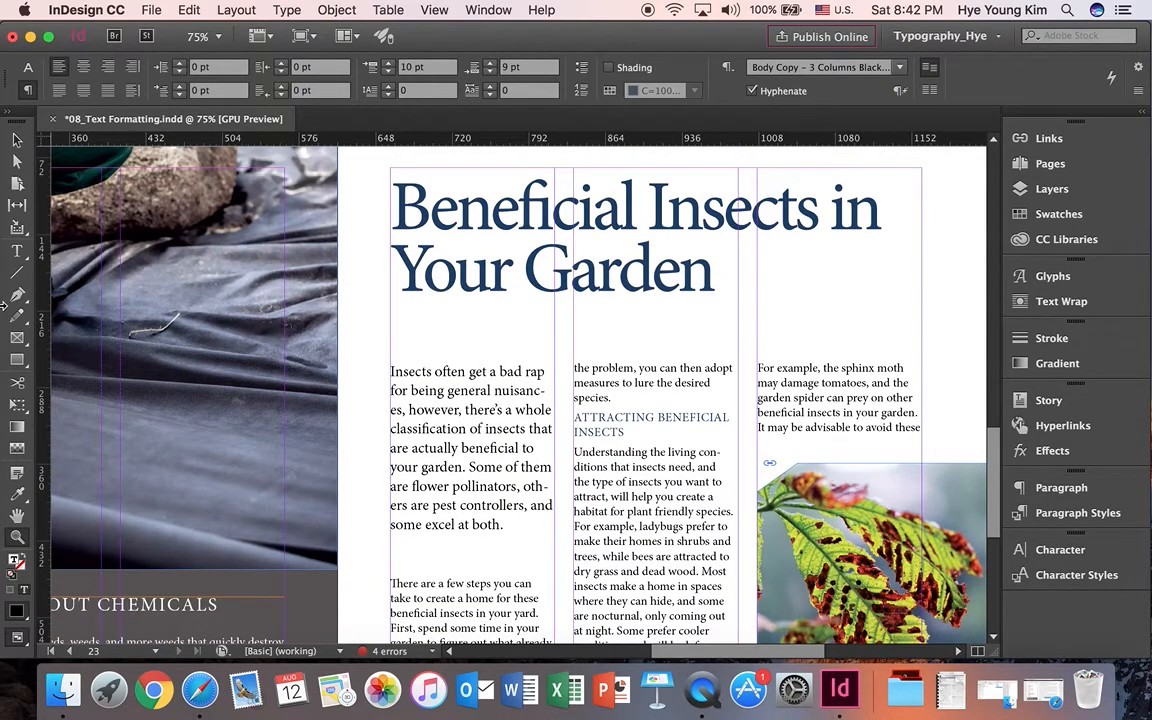
key(t)
click(654, 276)
drag(713, 271, 385, 210)
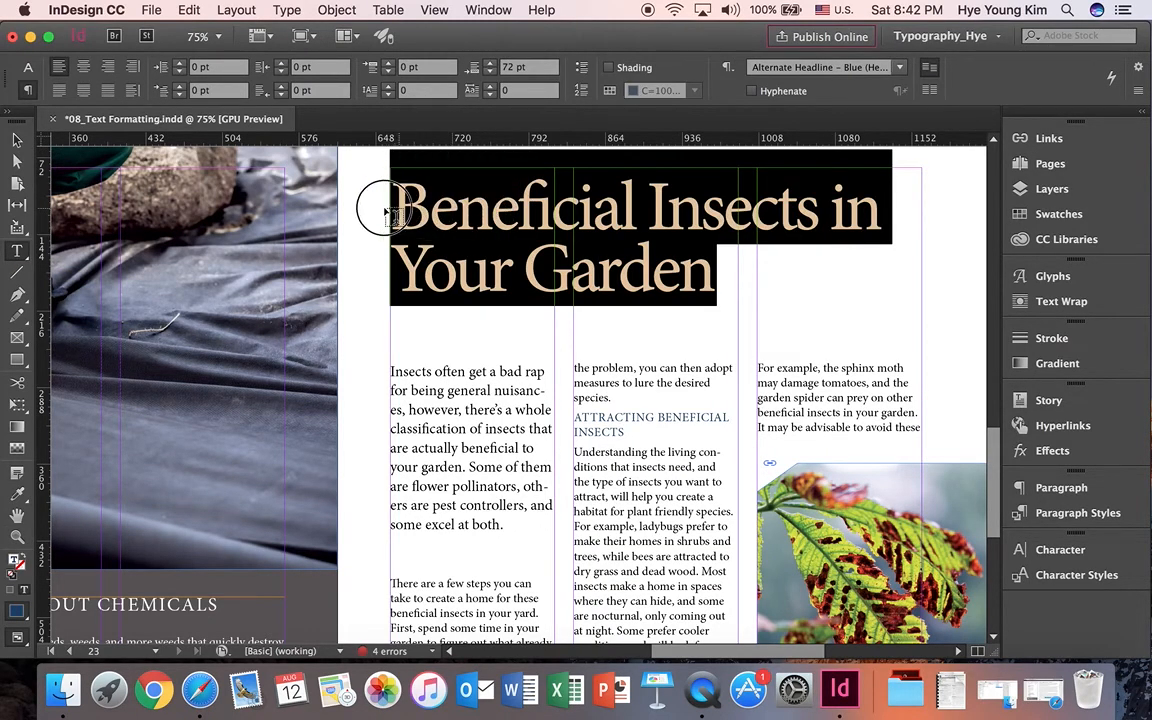
click(28, 67)
click(122, 67)
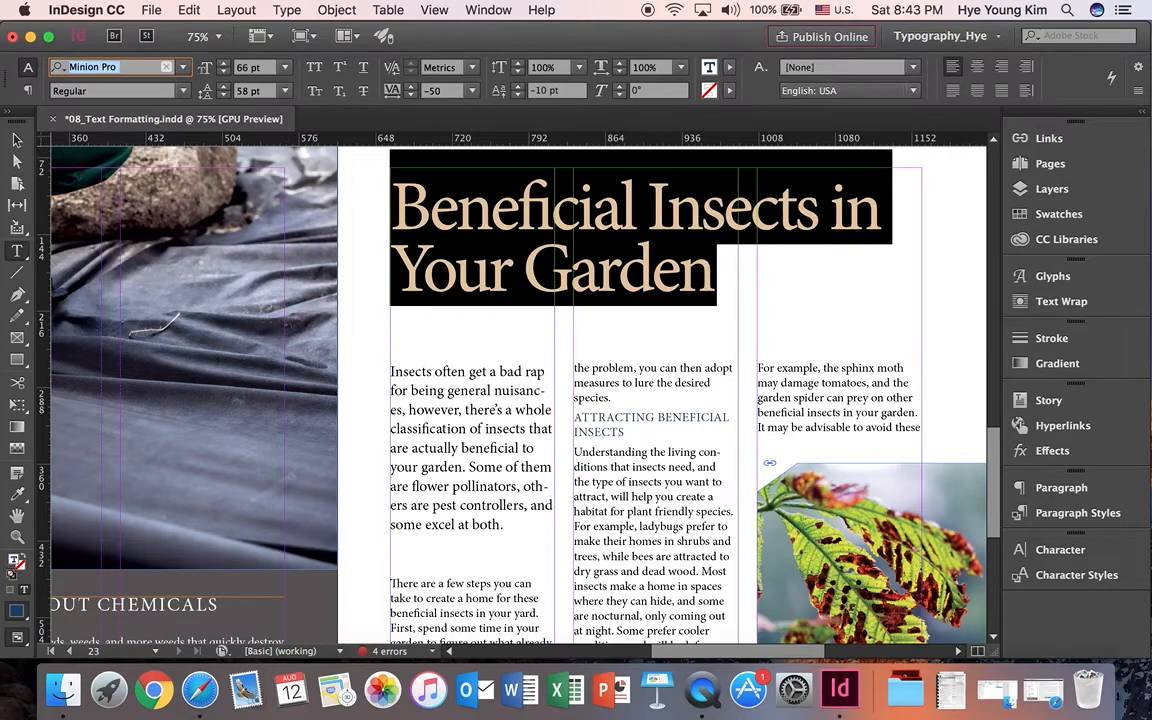
text(hel)
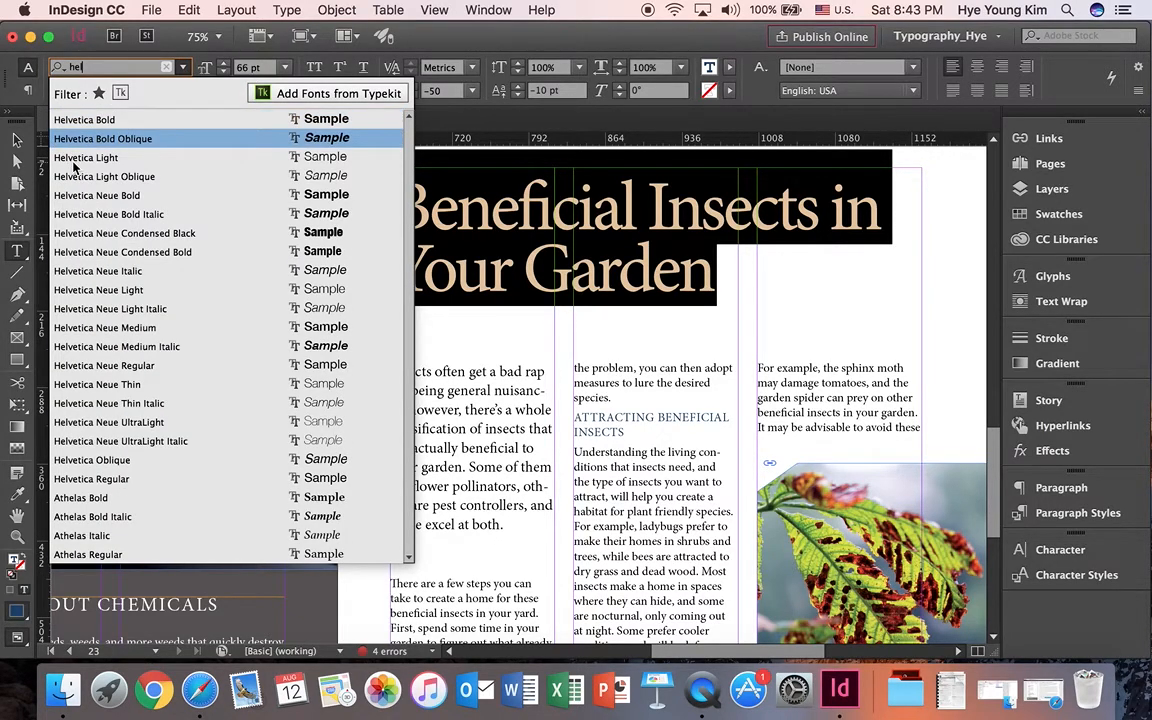
click(98, 290)
key(Tab)
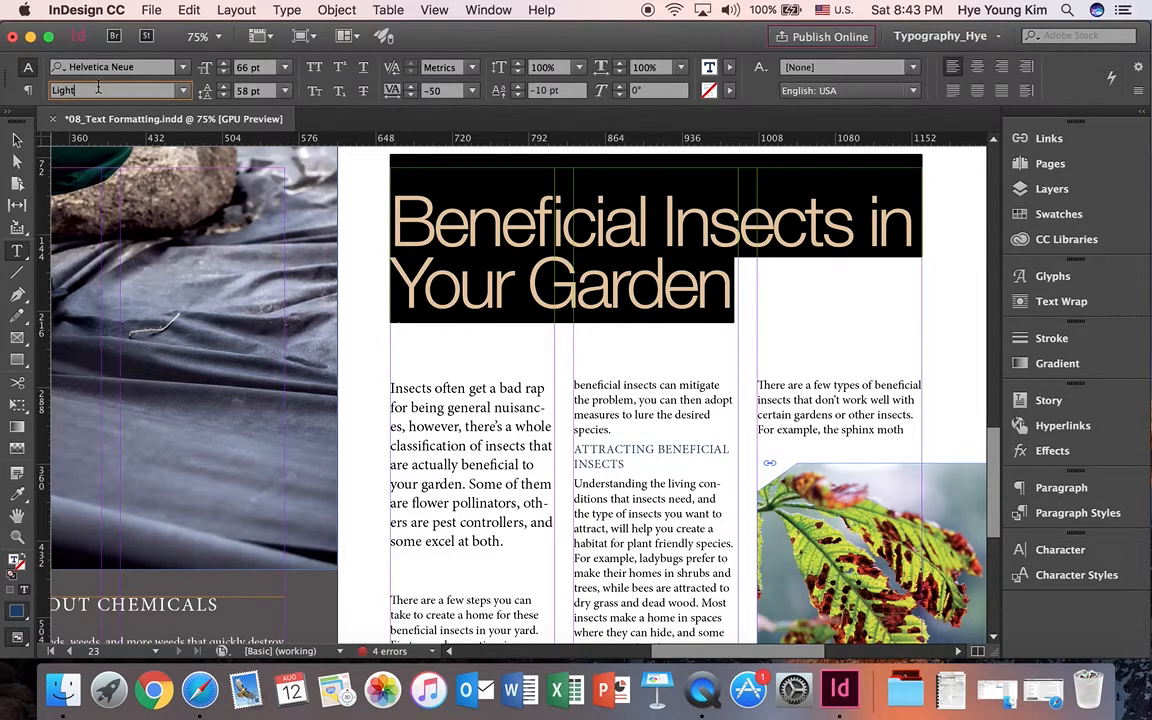
click(472, 68)
click(455, 87)
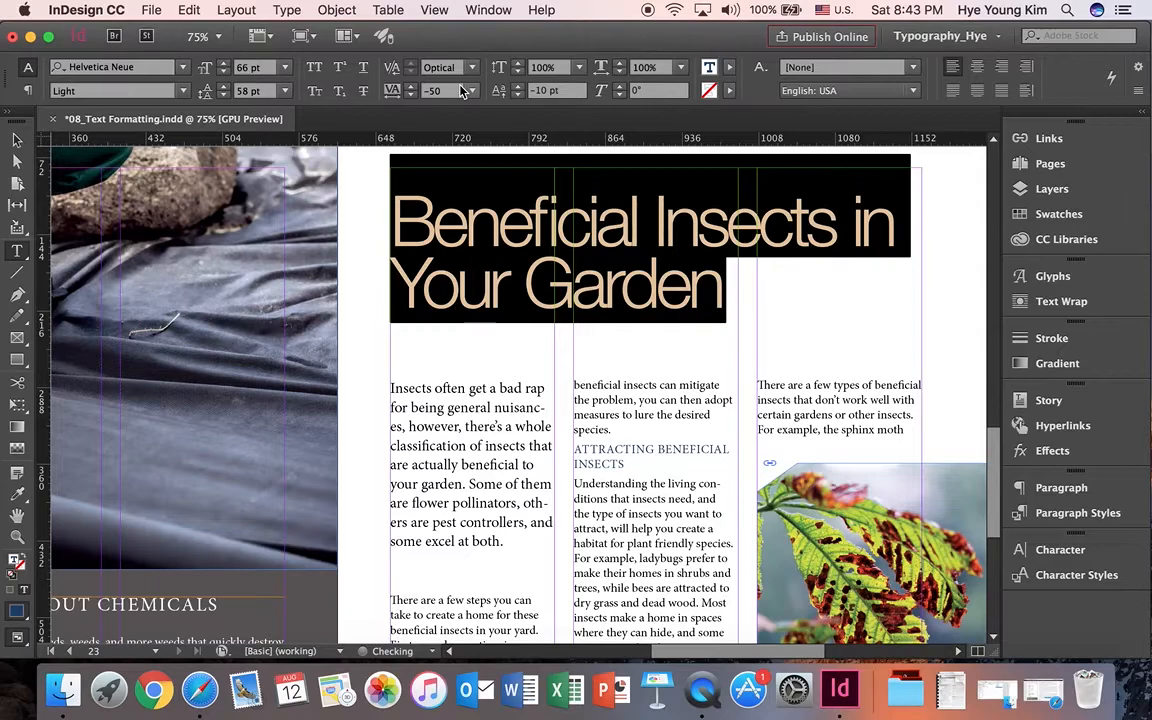
Try a tracking of 30 on the headline and set it back to -50.
click(452, 92)
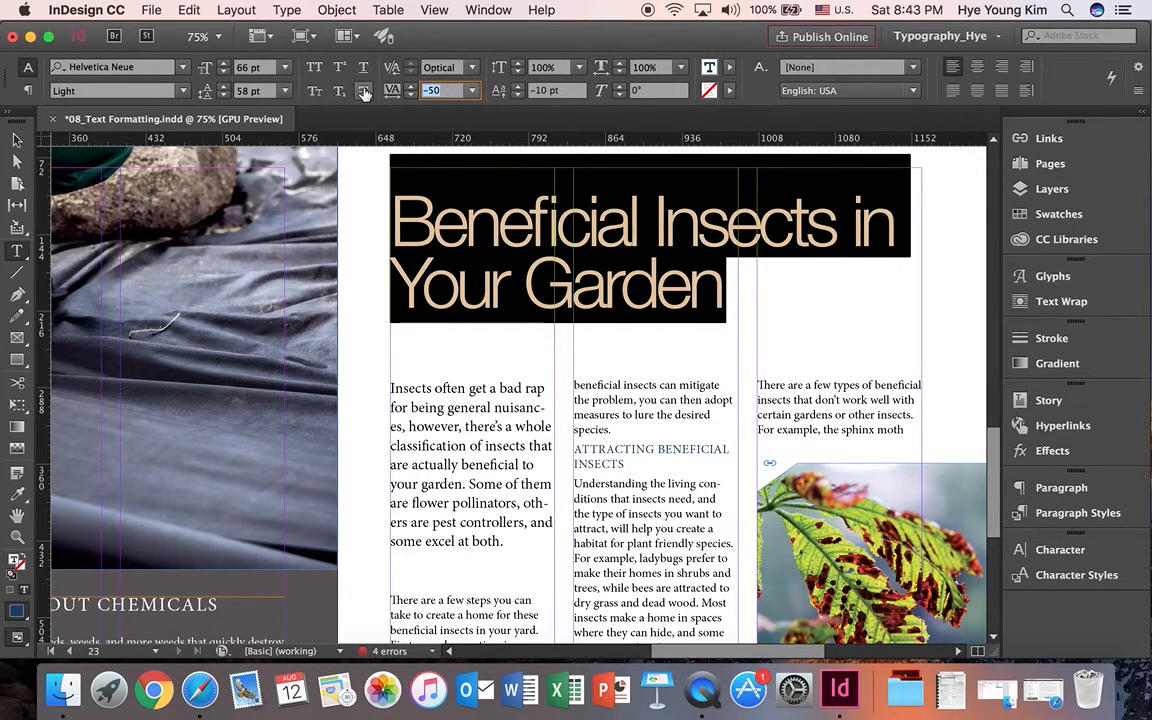
text(3)
key(Return)
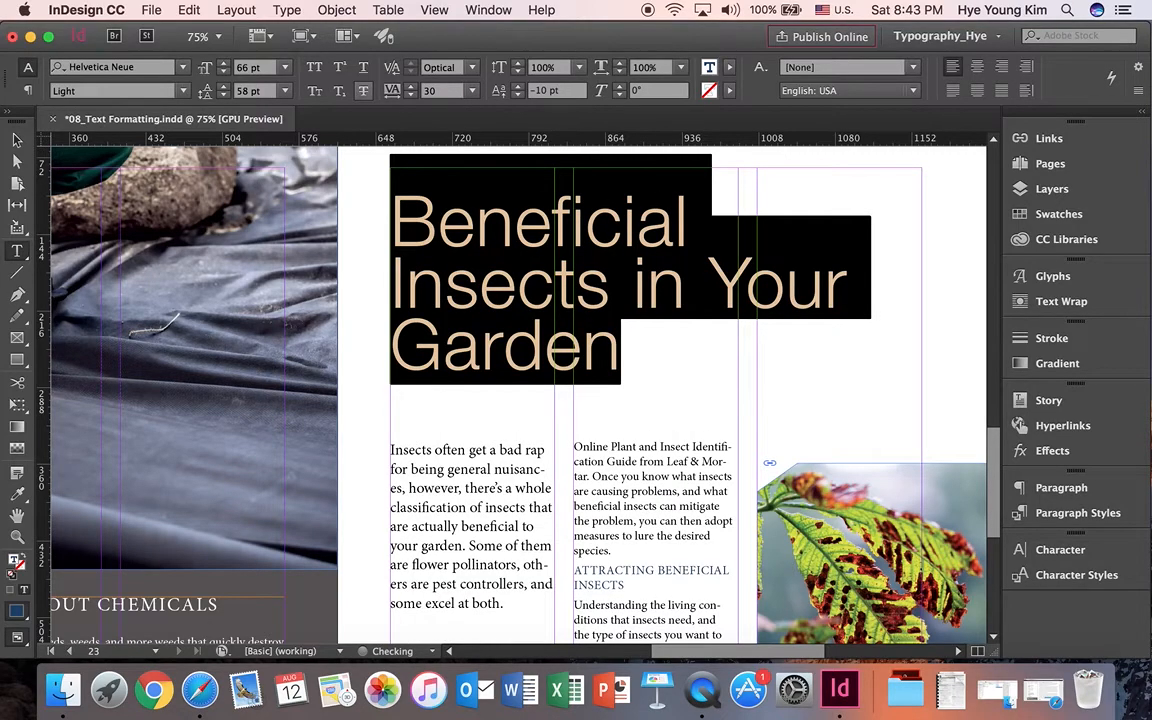
click(471, 91)
click(466, 148)
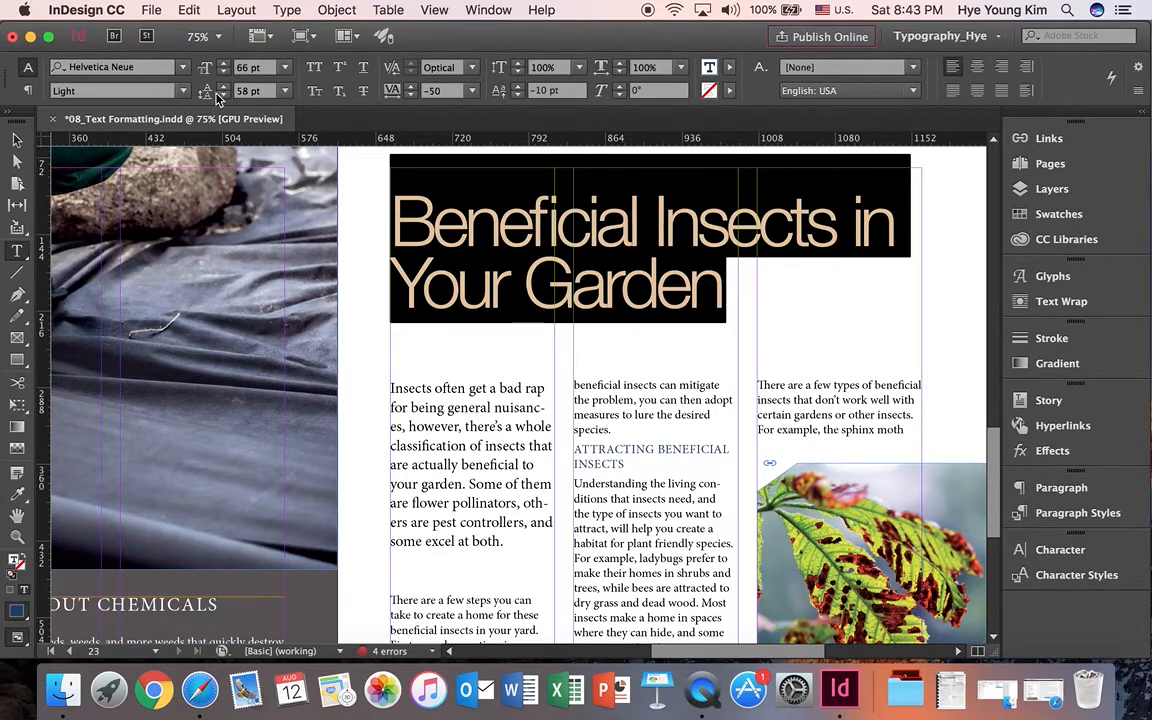
Right-align the page 23 headline and set its tracking to -30.
click(28, 90)
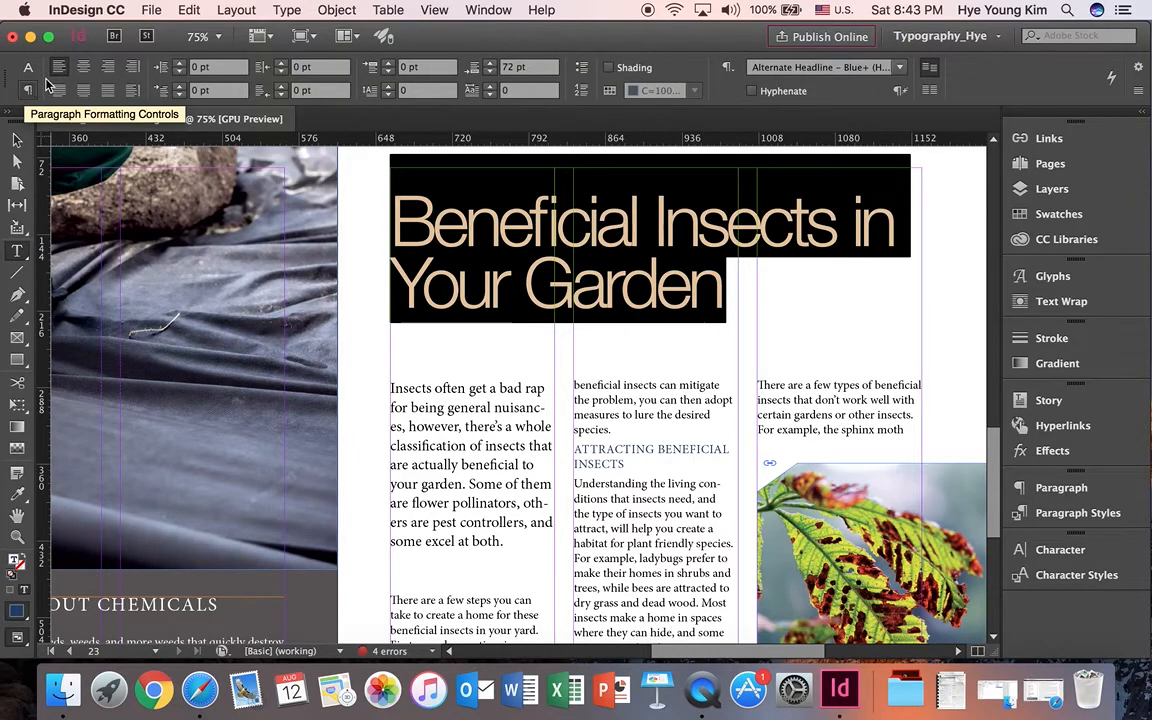
click(108, 67)
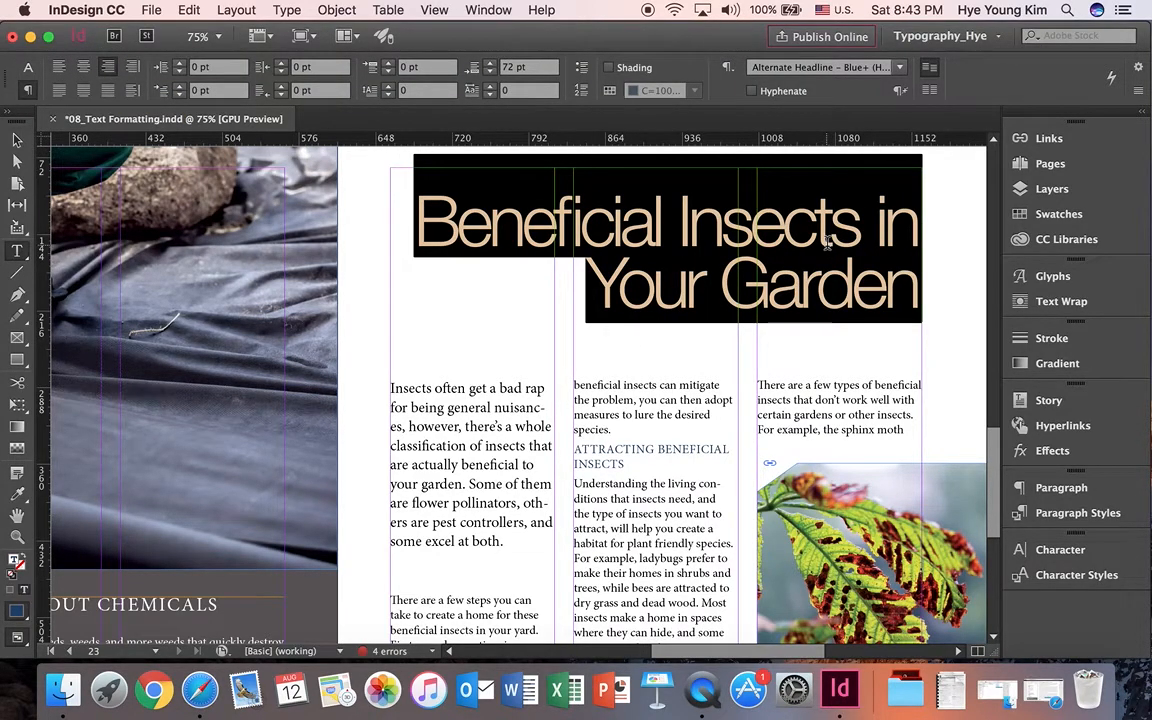
click(28, 67)
click(411, 87)
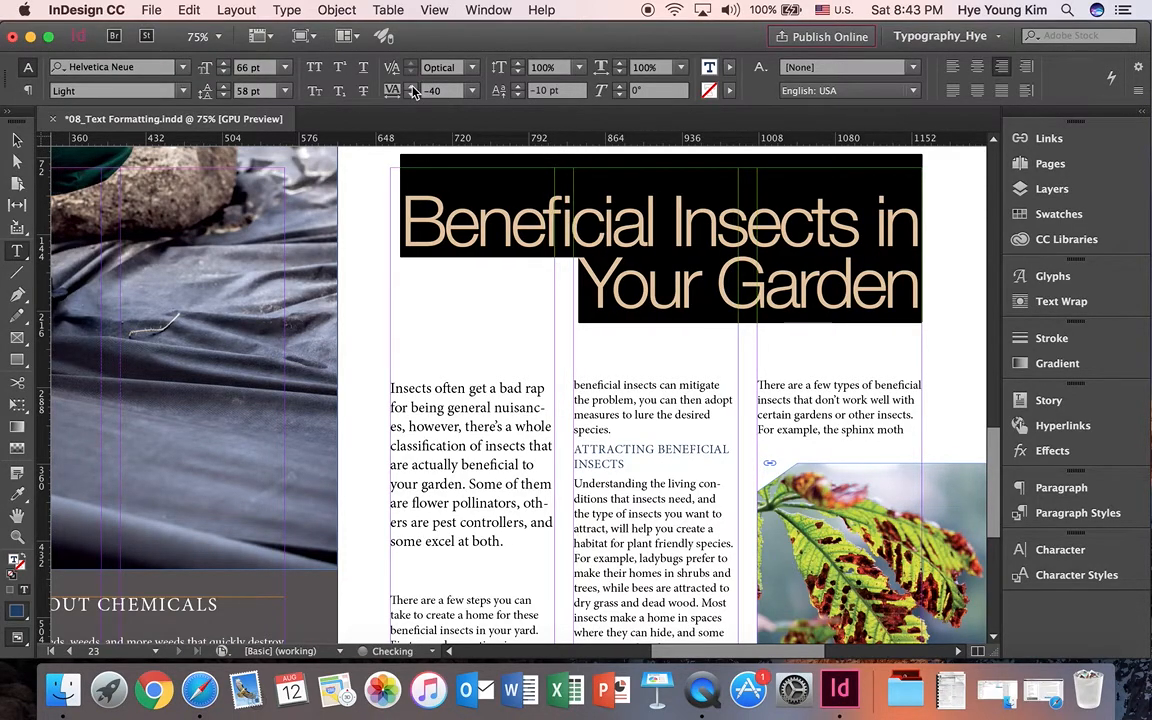
click(411, 87)
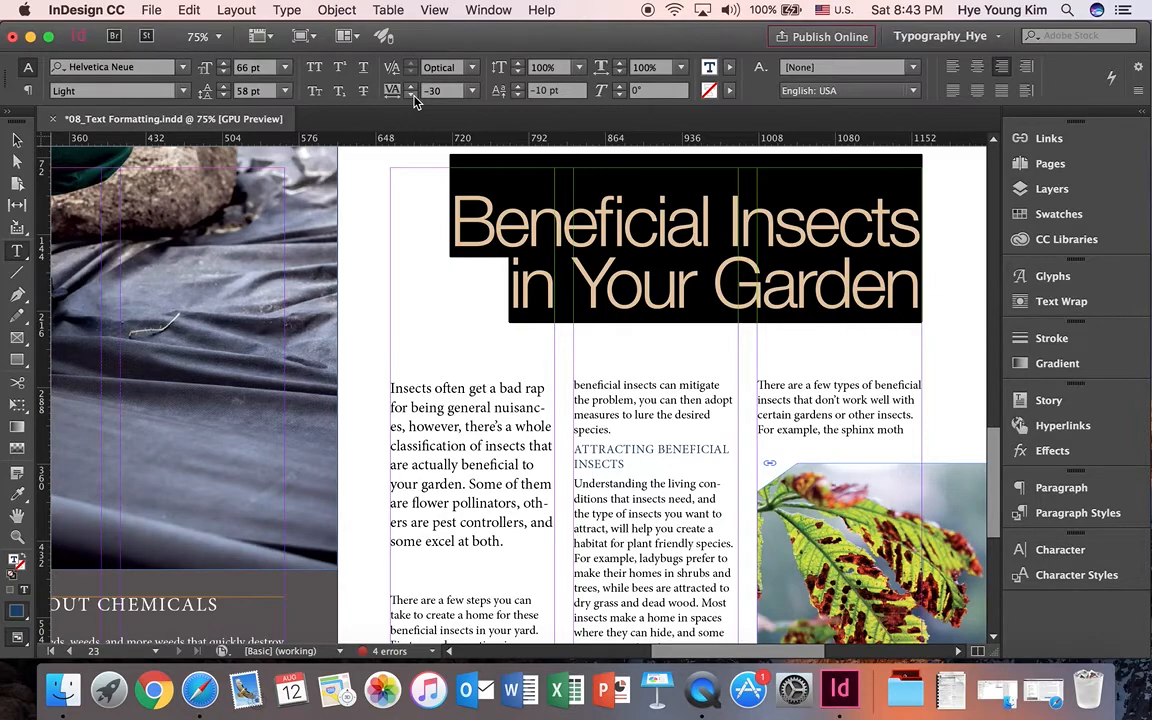
click(676, 240)
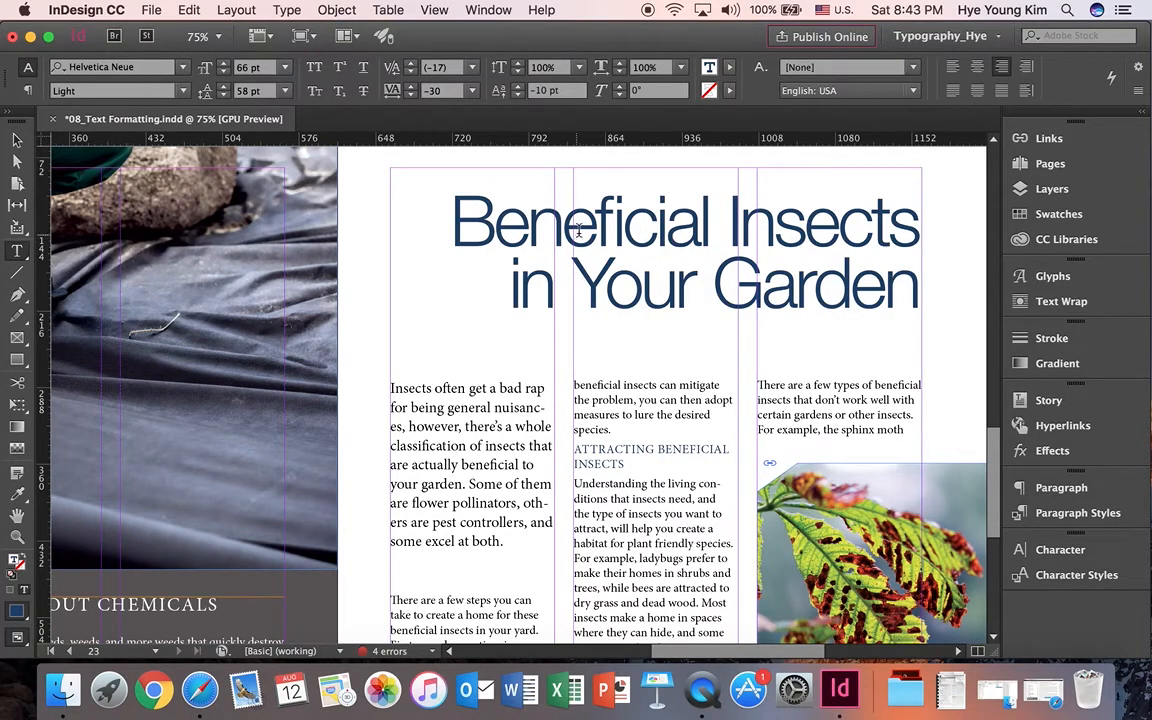
Add a one-character drop cap five lines deep to the intro paragraph beginning "Insects often get a bad rap".
scroll(723, 297, down, 1)
scroll(723, 297, down, 1)
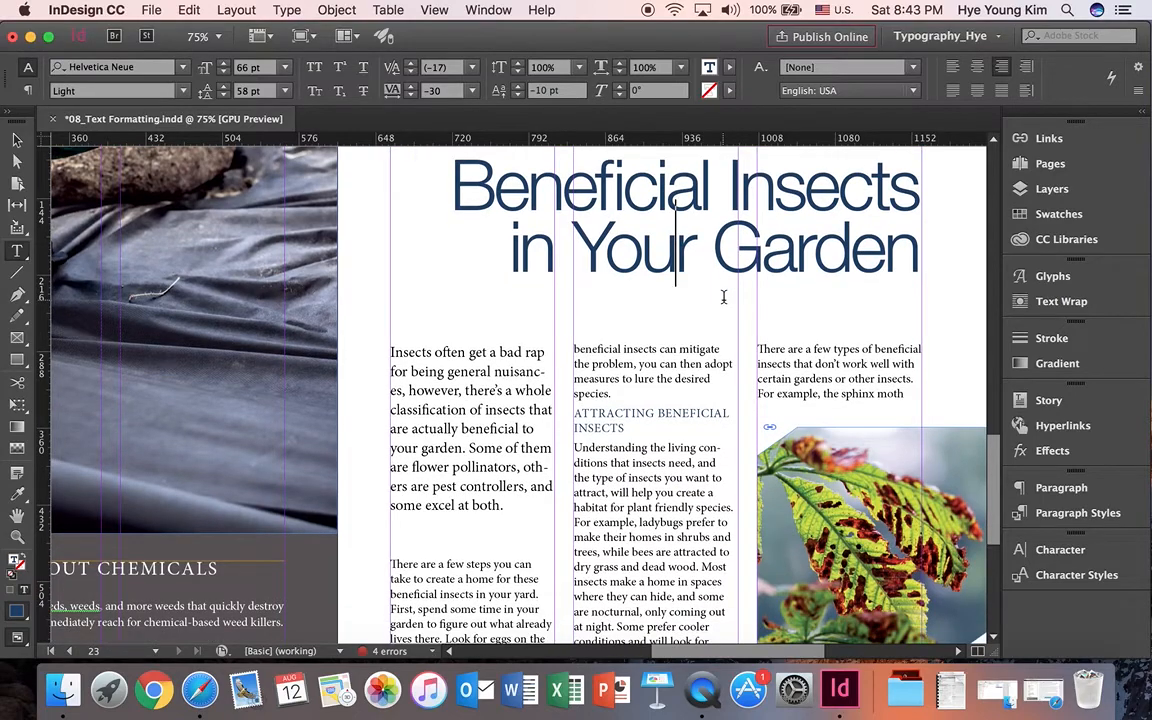
scroll(368, 329, down, 2)
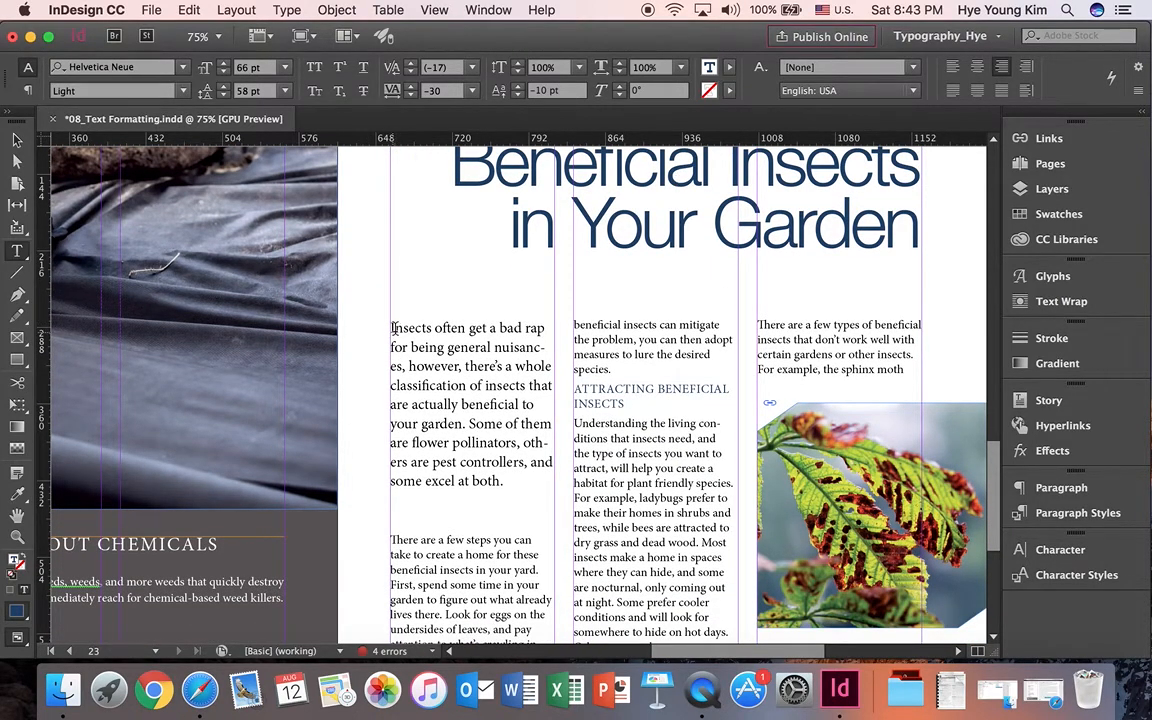
click(392, 329)
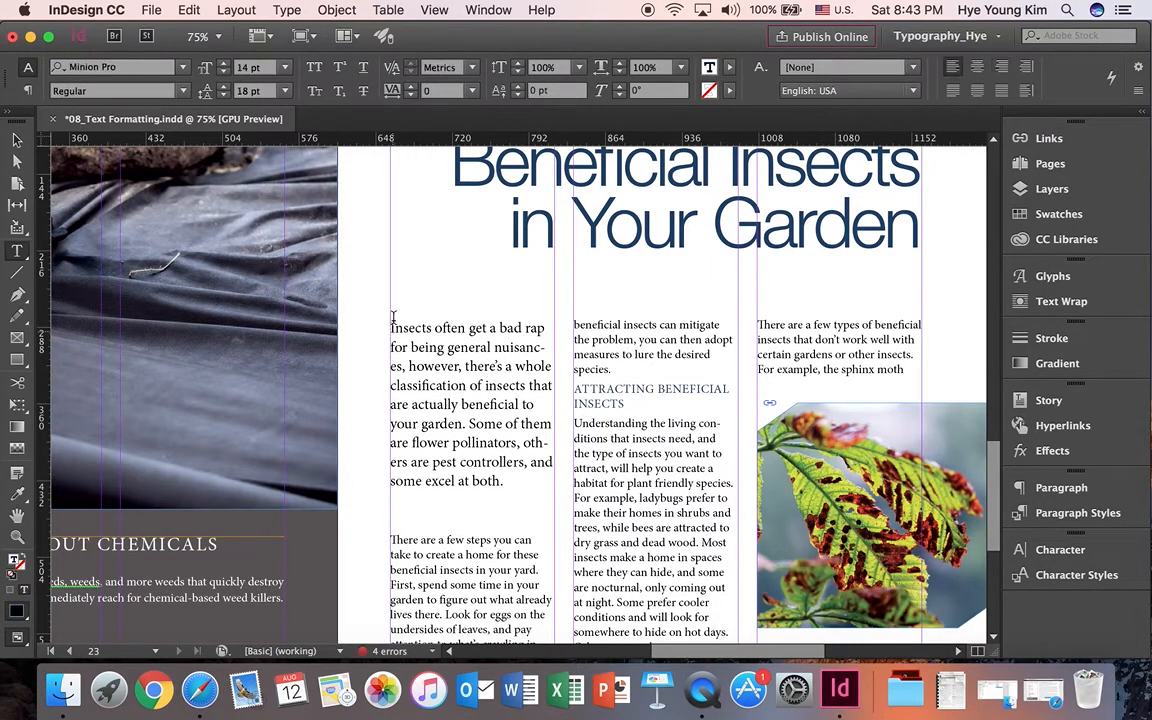
click(29, 92)
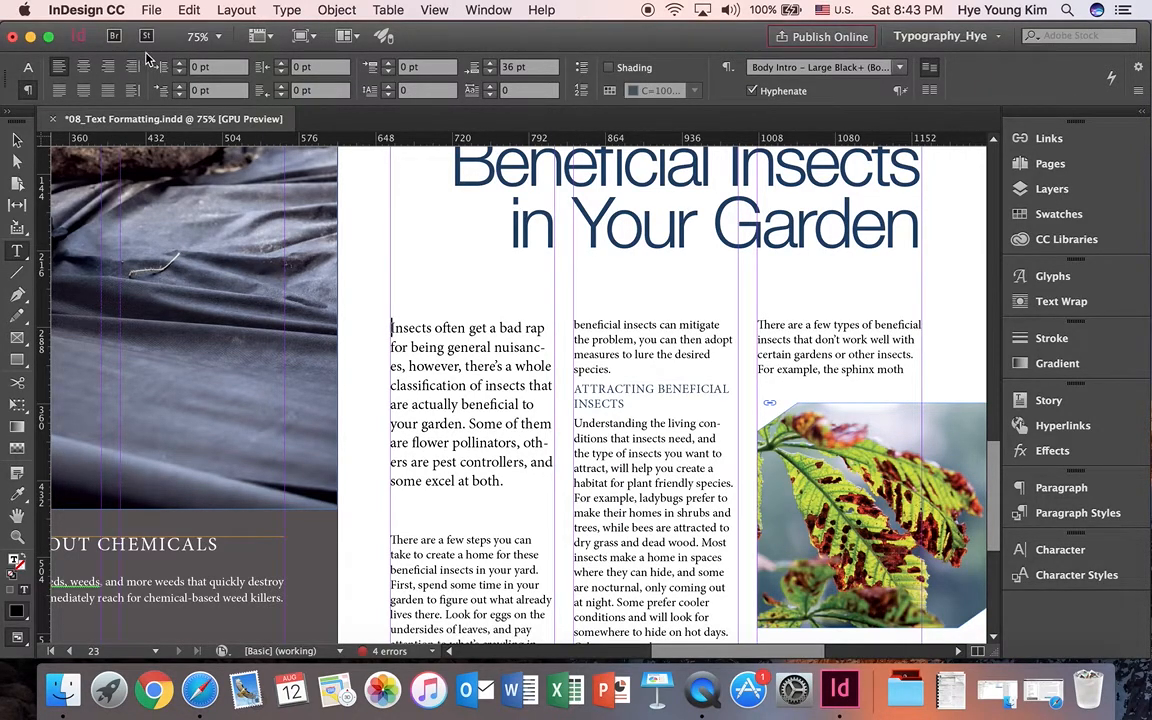
click(388, 87)
click(388, 87)
click(388, 87)
click(388, 87)
click(388, 87)
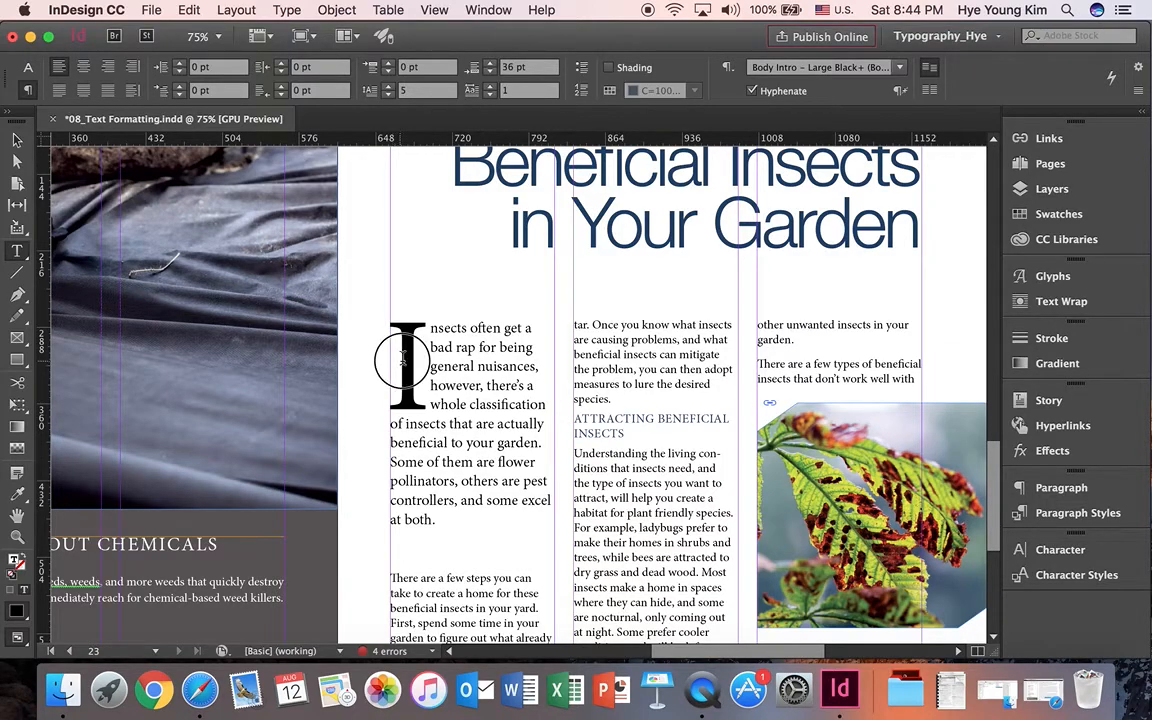
Select the drop cap letter I in the intro paragraph and reduce the drop cap to three lines.
drag(393, 358, 400, 375)
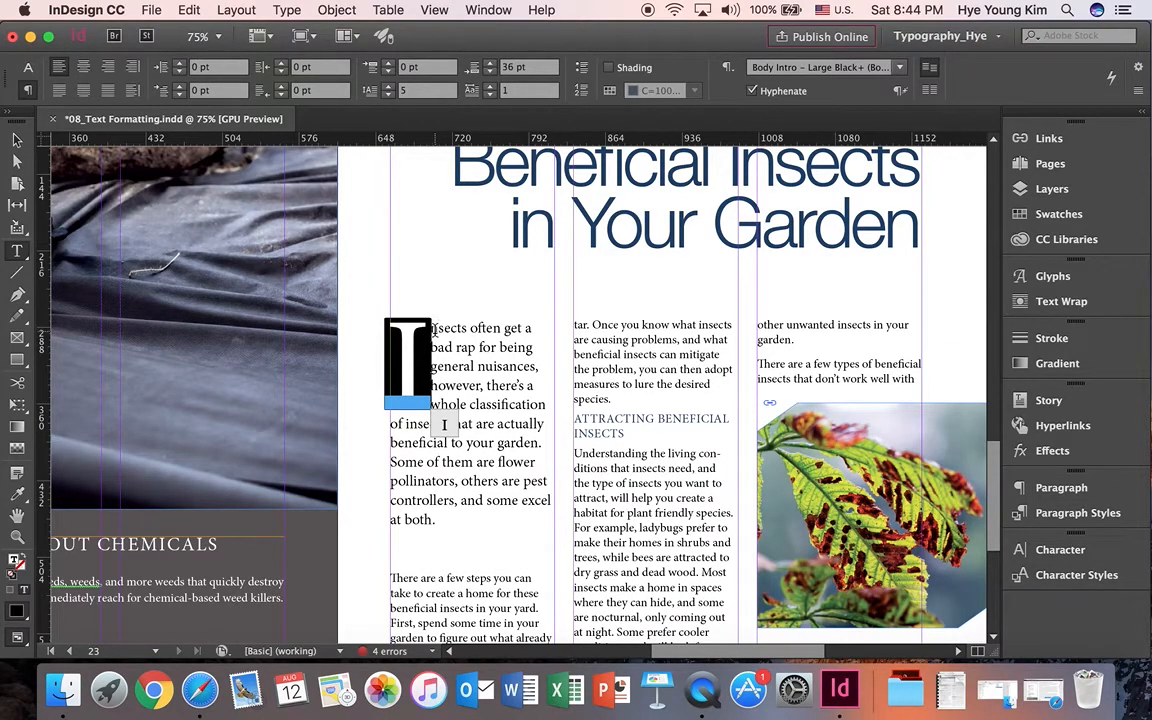
click(458, 347)
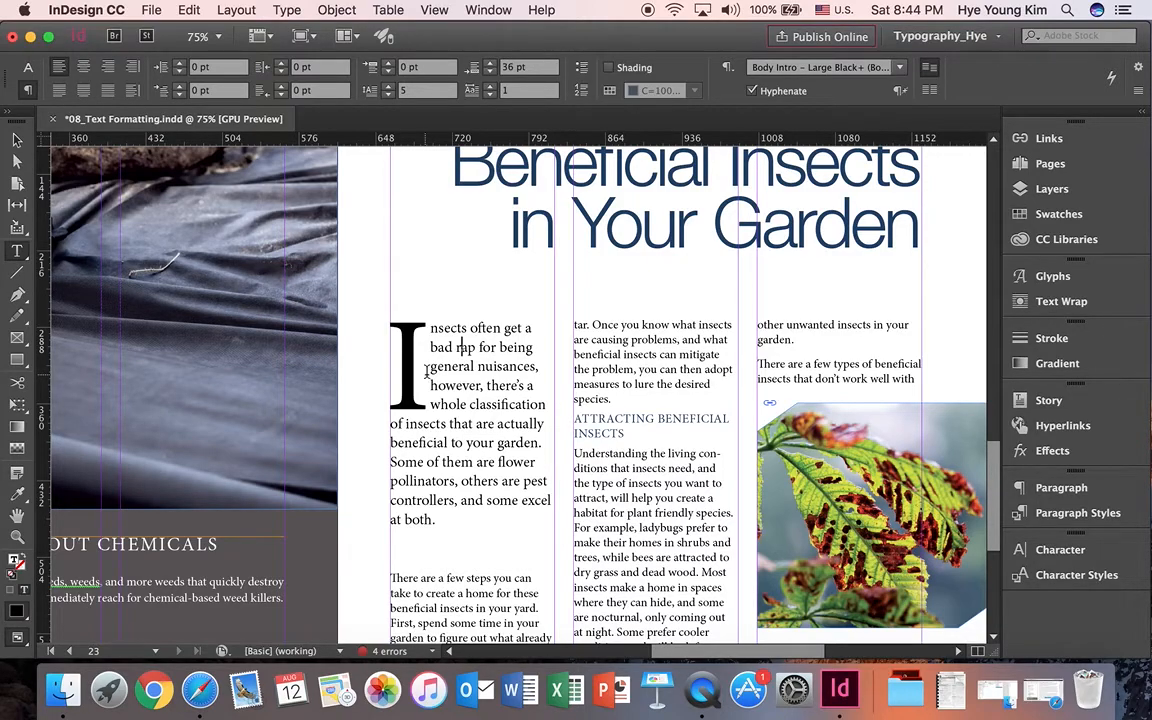
mouse_move(428, 373)
mouse_down()
mouse_move(386, 375)
mouse_move(414, 368)
mouse_up()
click(445, 425)
click(429, 376)
click(436, 370)
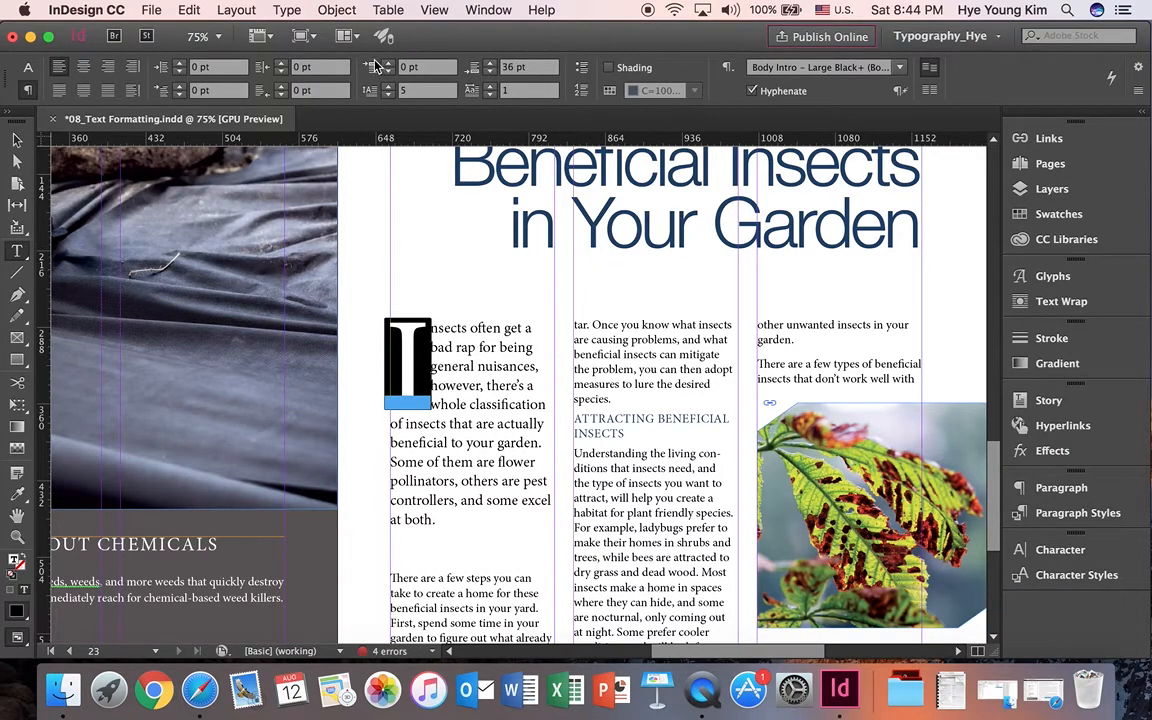
click(393, 99)
click(392, 99)
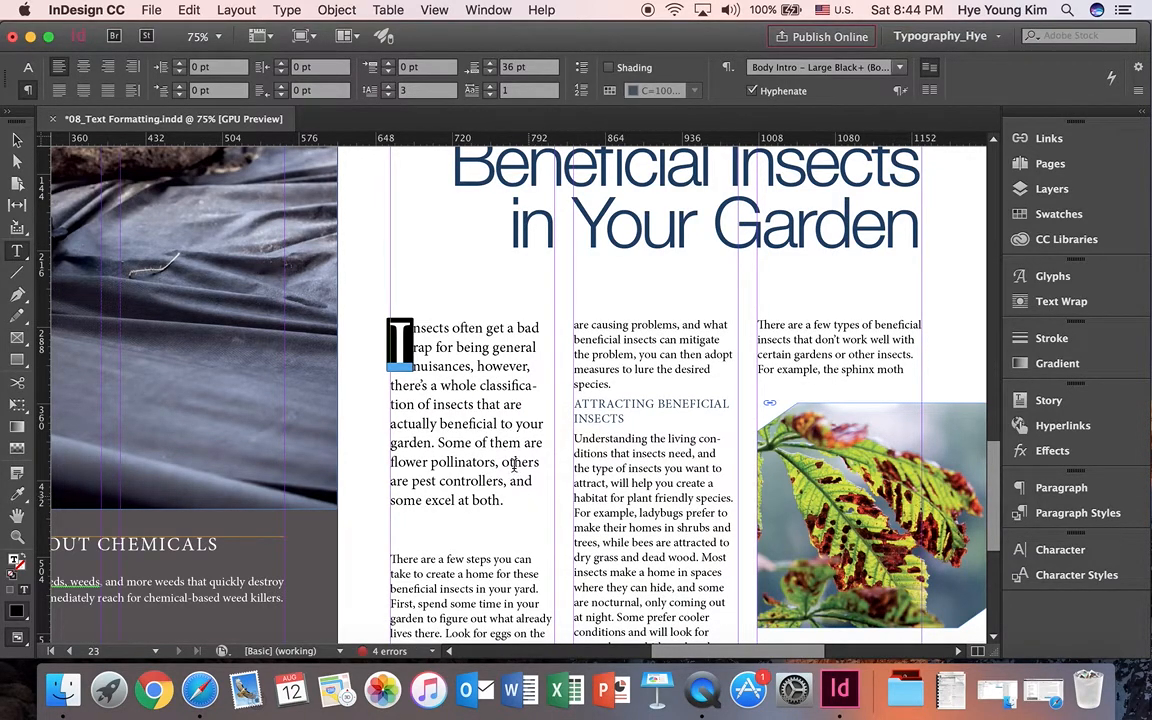
Try extending the intro paragraph's drop cap to two characters and set it back to one.
click(415, 348)
mouse_move(414, 348)
mouse_down()
mouse_move(386, 349)
mouse_move(398, 349)
mouse_up()
click(408, 346)
click(490, 86)
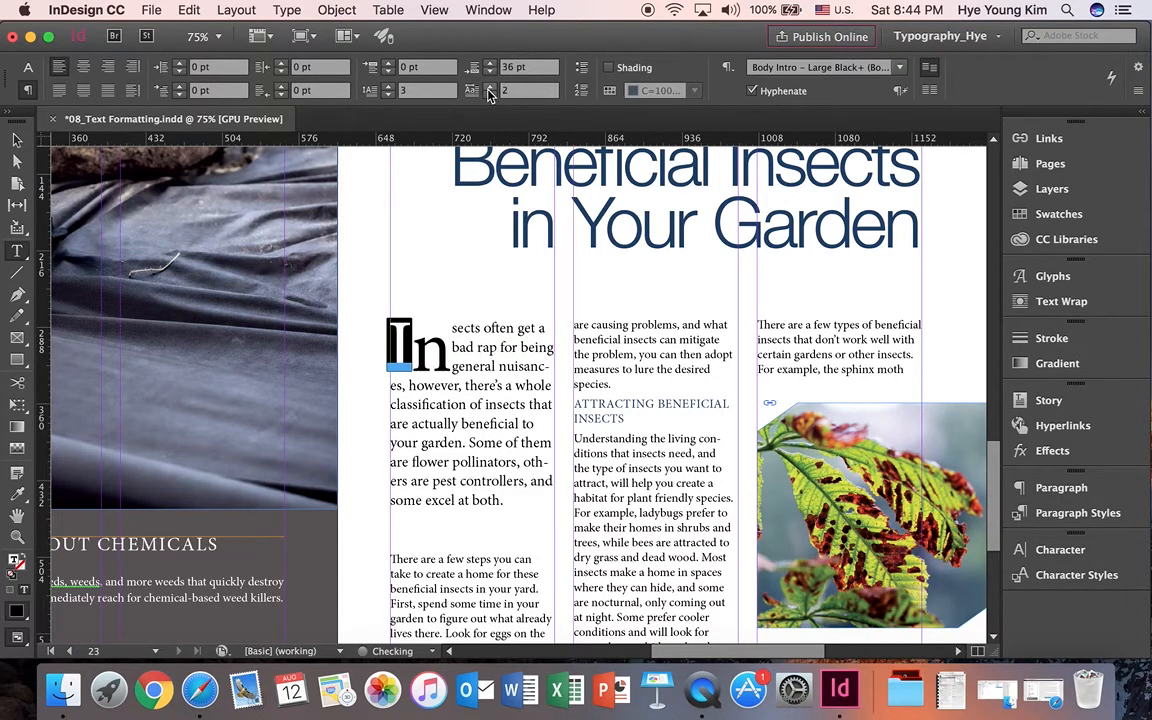
click(490, 95)
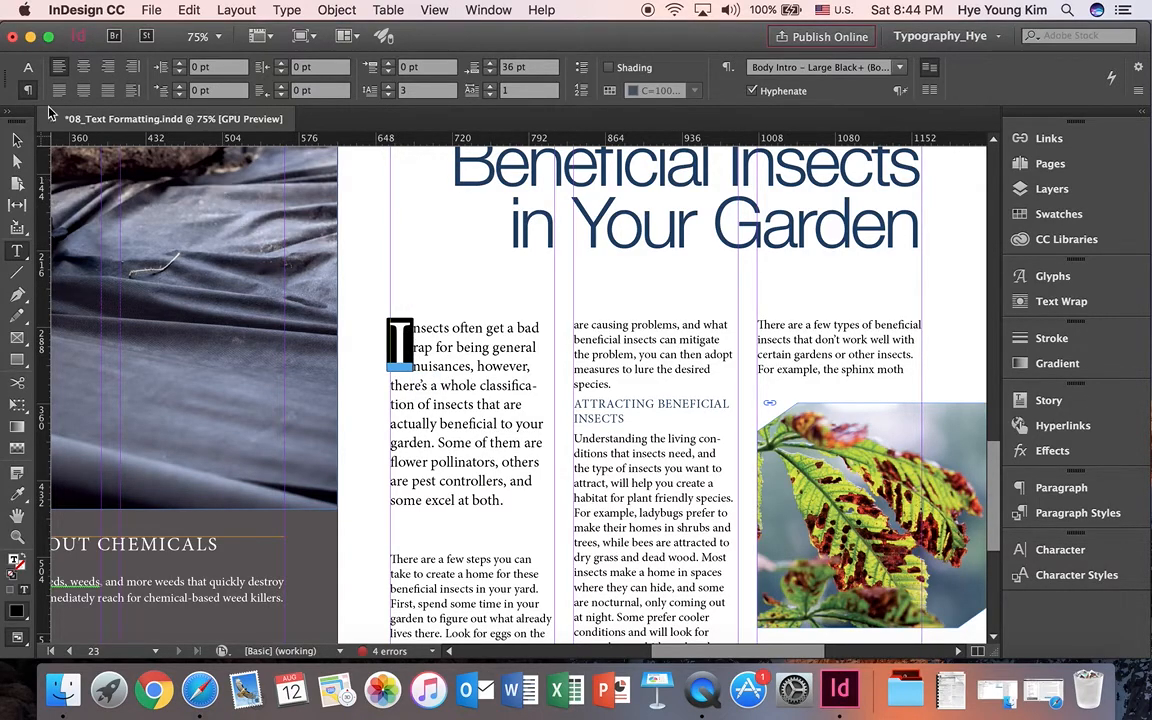
Set the selected drop cap letter I to Bold and fill it with the C=0 M=100 Y=0 K=0 magenta swatch.
click(28, 69)
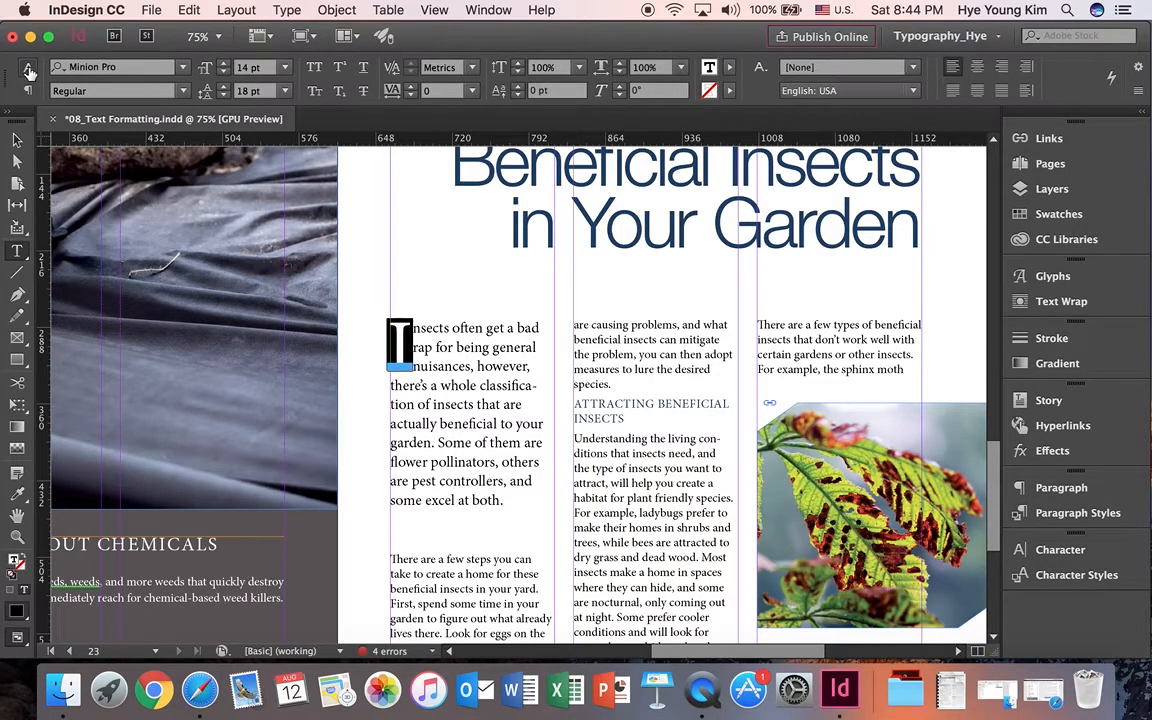
click(164, 90)
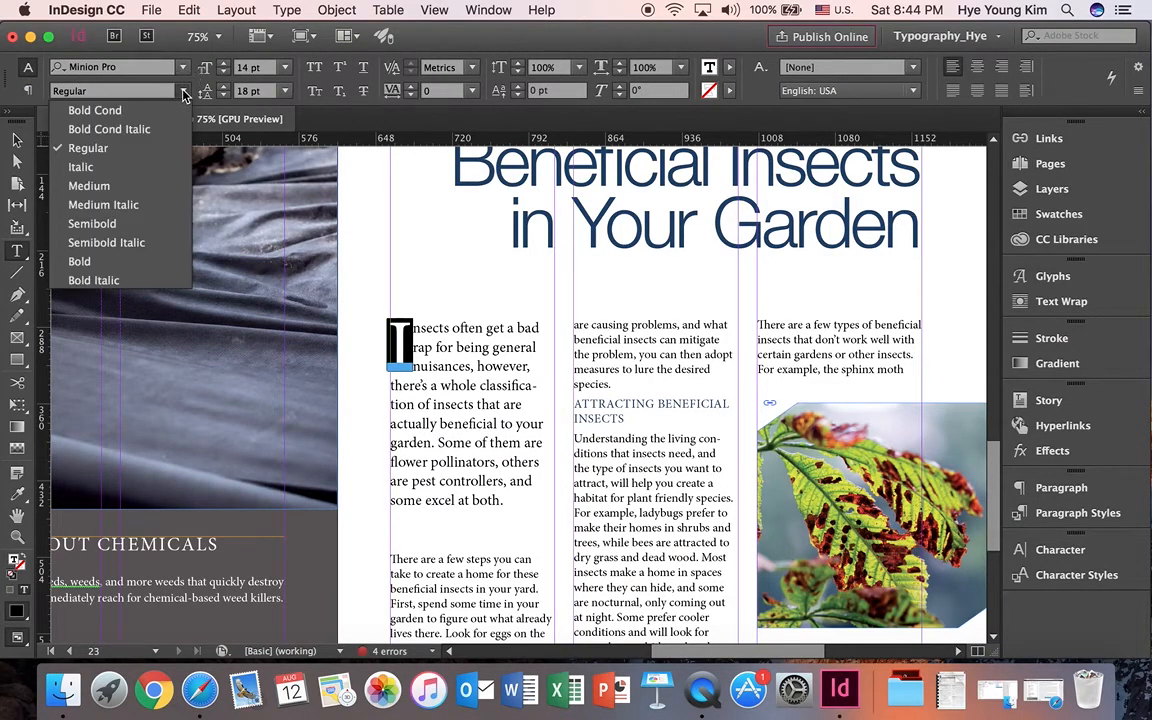
click(131, 265)
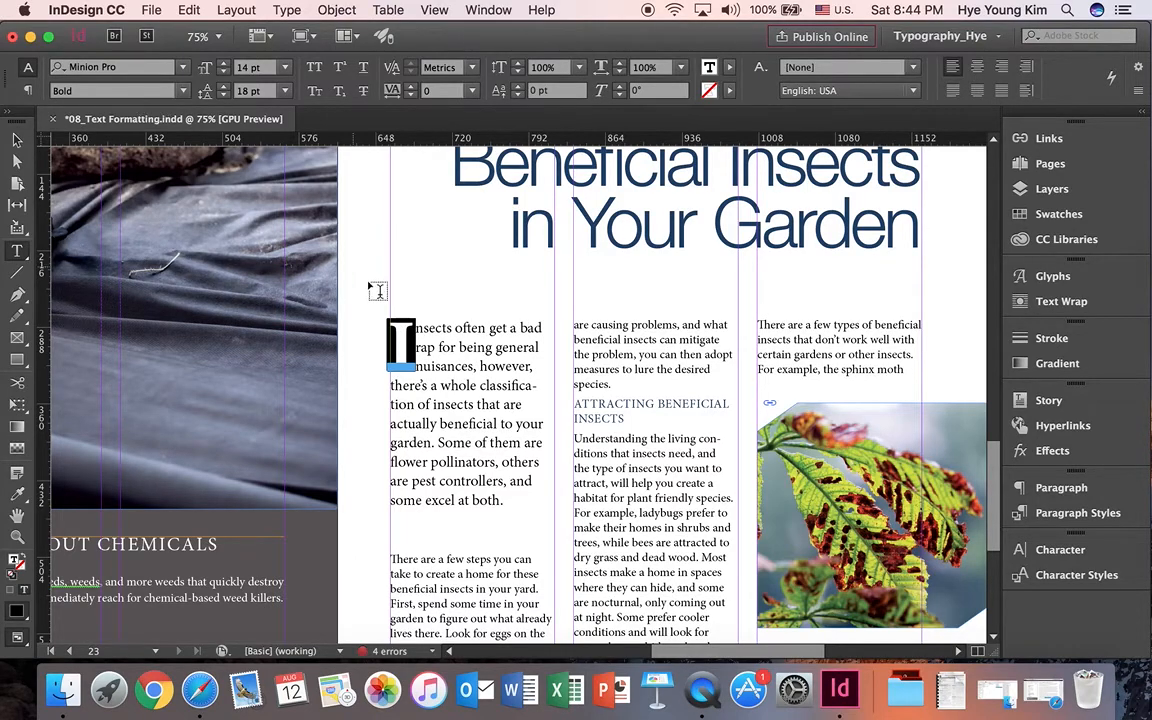
click(731, 70)
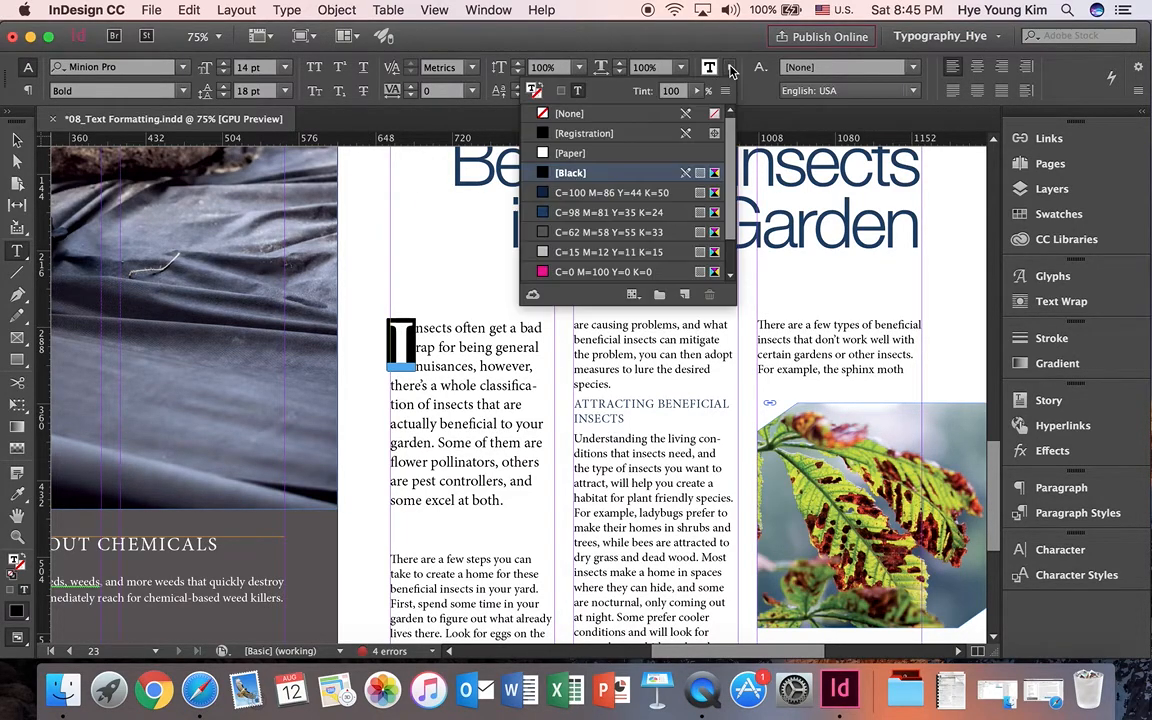
click(586, 273)
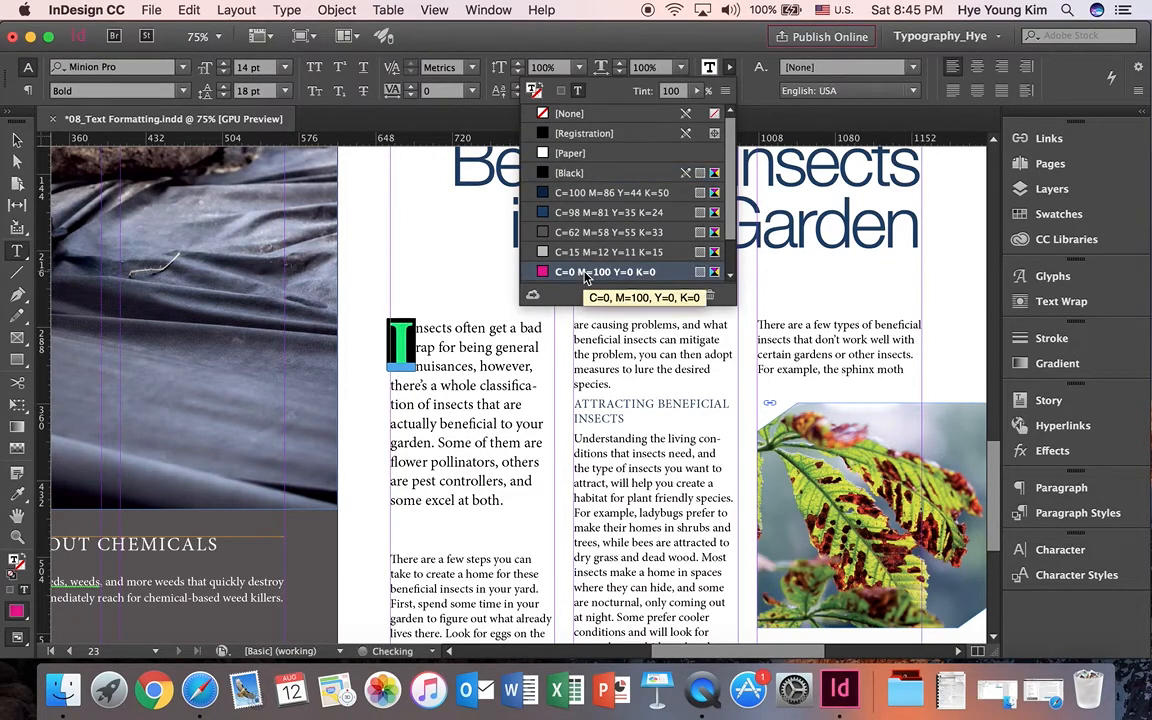
click(462, 347)
scroll(389, 440, up, 1)
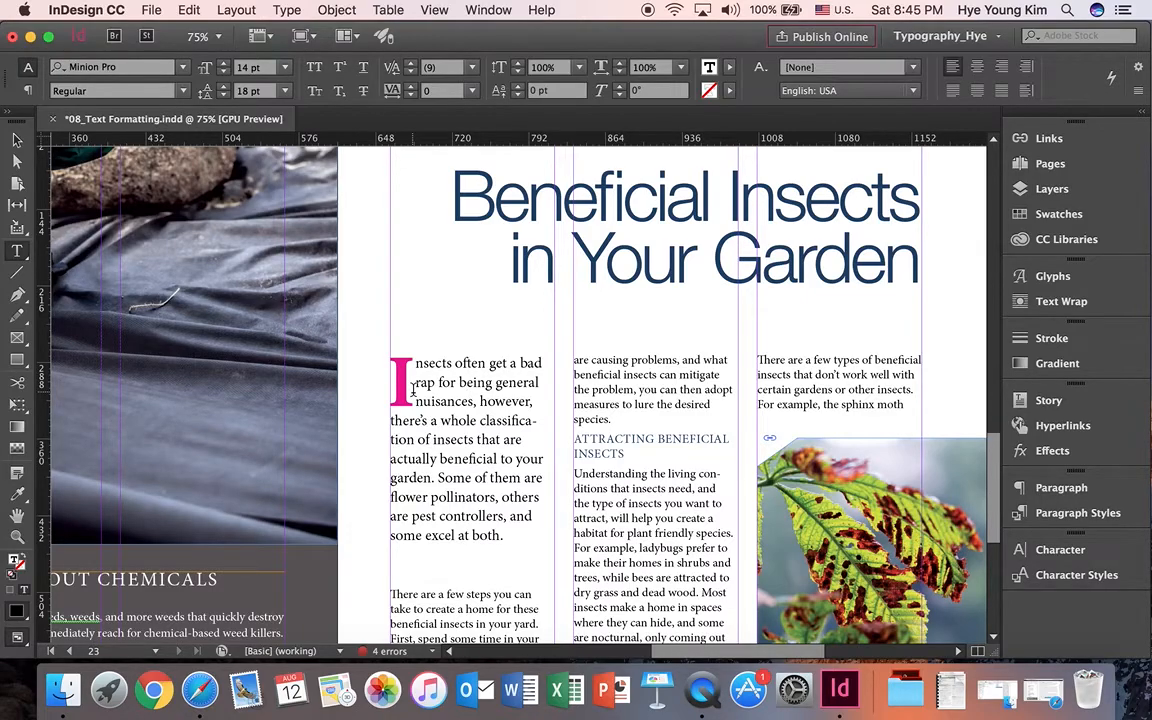
Split the "Controlling Weeds Without Chemicals" text frame on page 22 into two columns through Text Frame Options.
scroll(420, 345, down, 5)
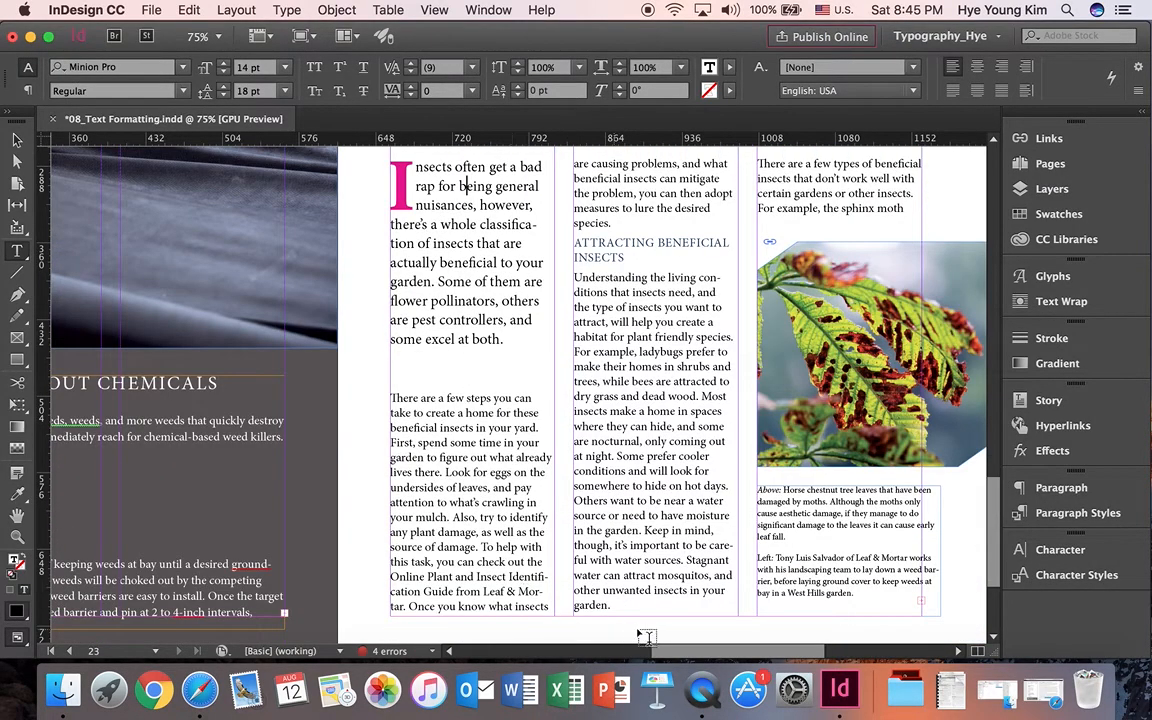
drag(680, 651, 624, 651)
drag(703, 652, 681, 651)
scroll(588, 517, down, 2)
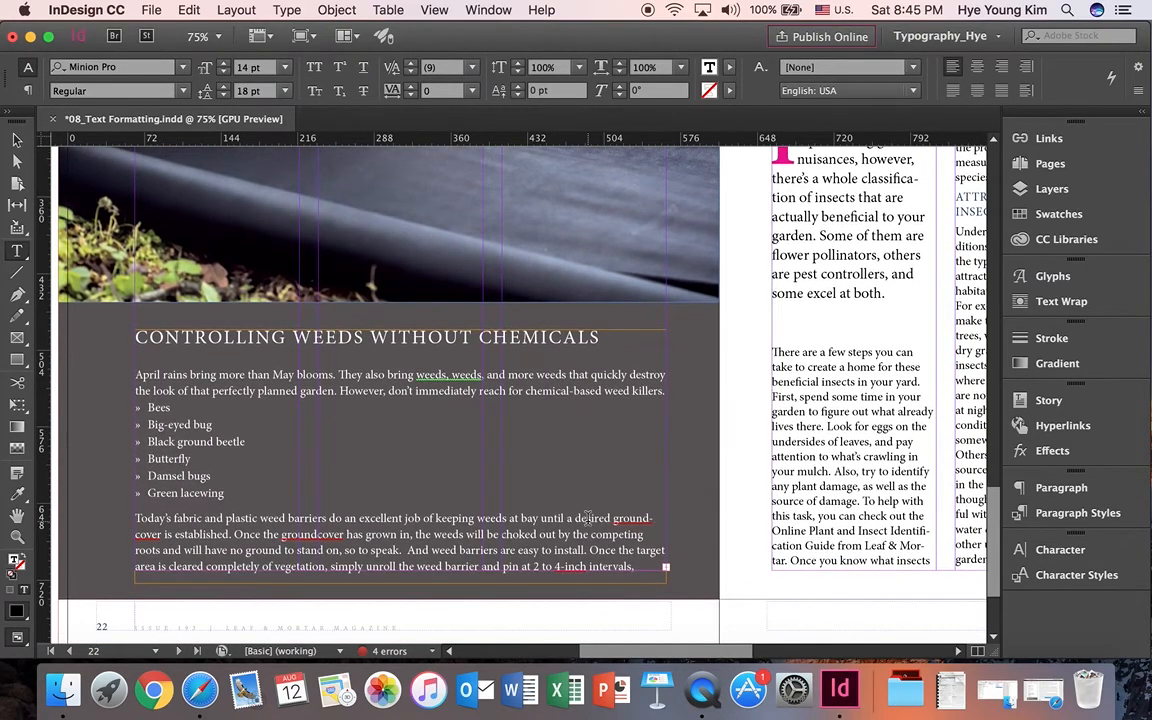
click(17, 139)
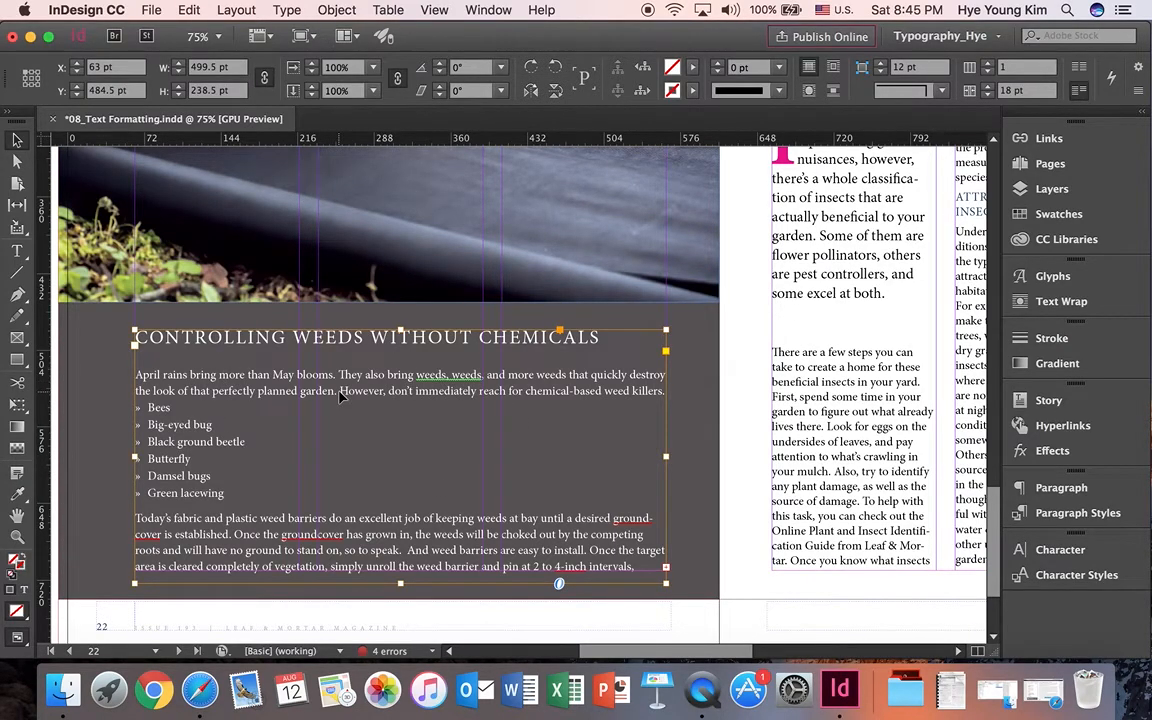
drag(664, 652, 677, 655)
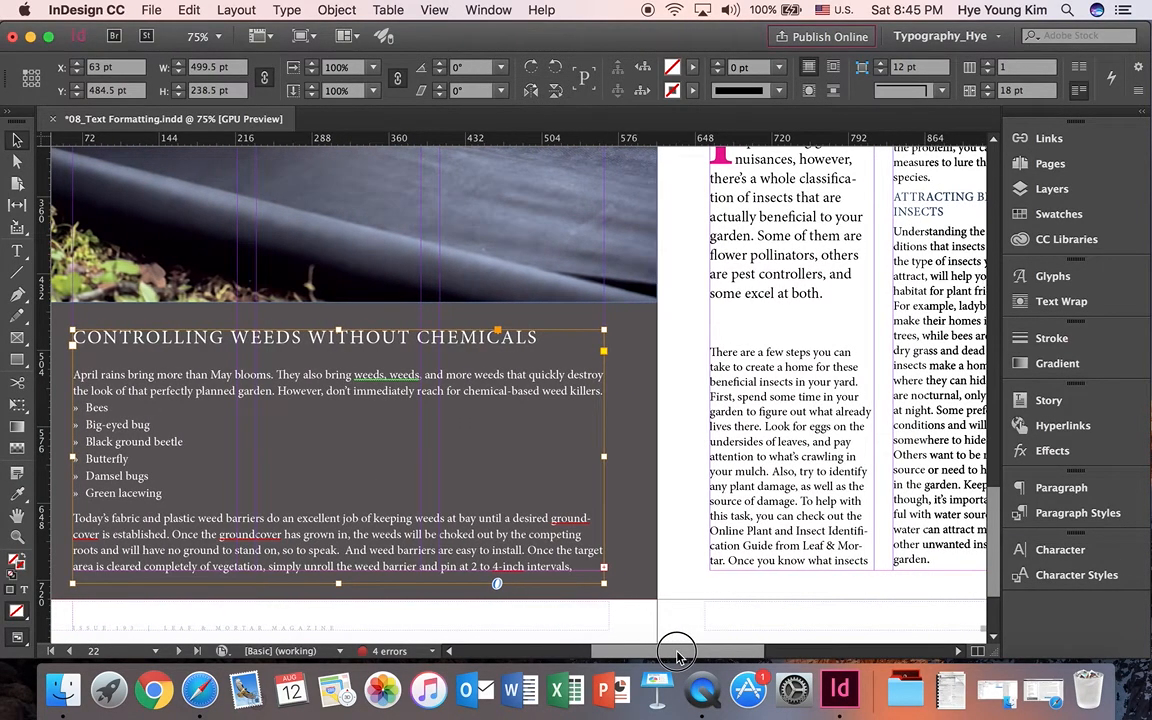
click(337, 9)
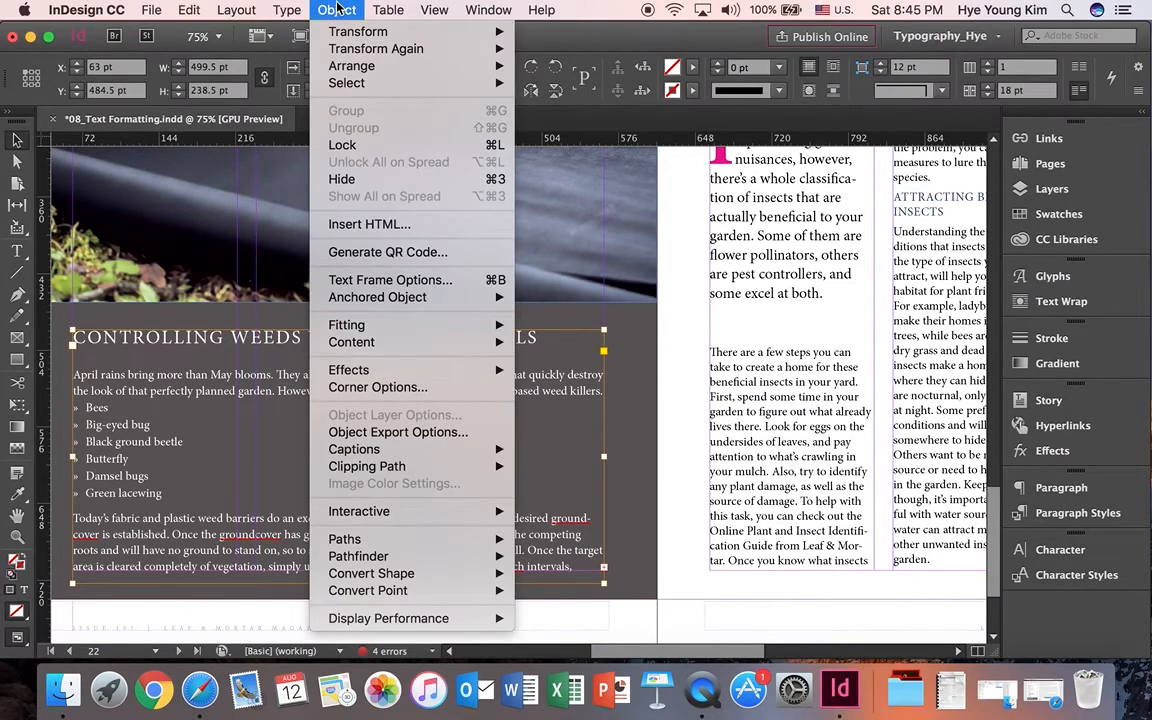
click(390, 287)
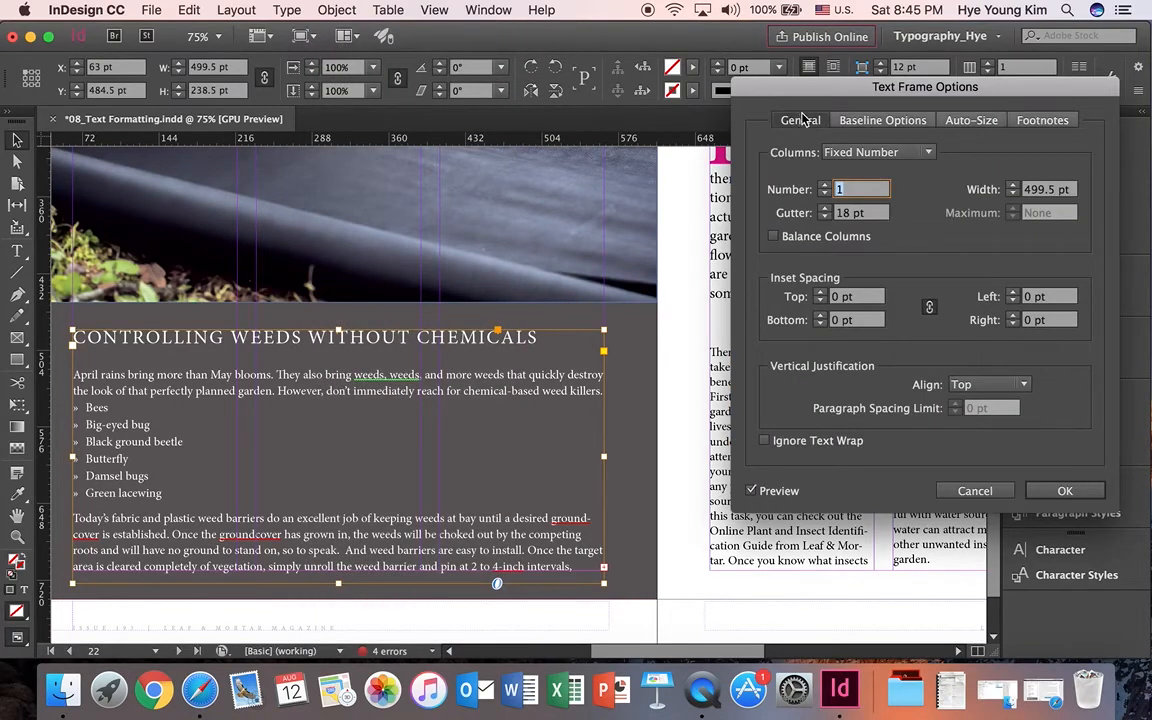
drag(834, 88, 786, 94)
click(700, 495)
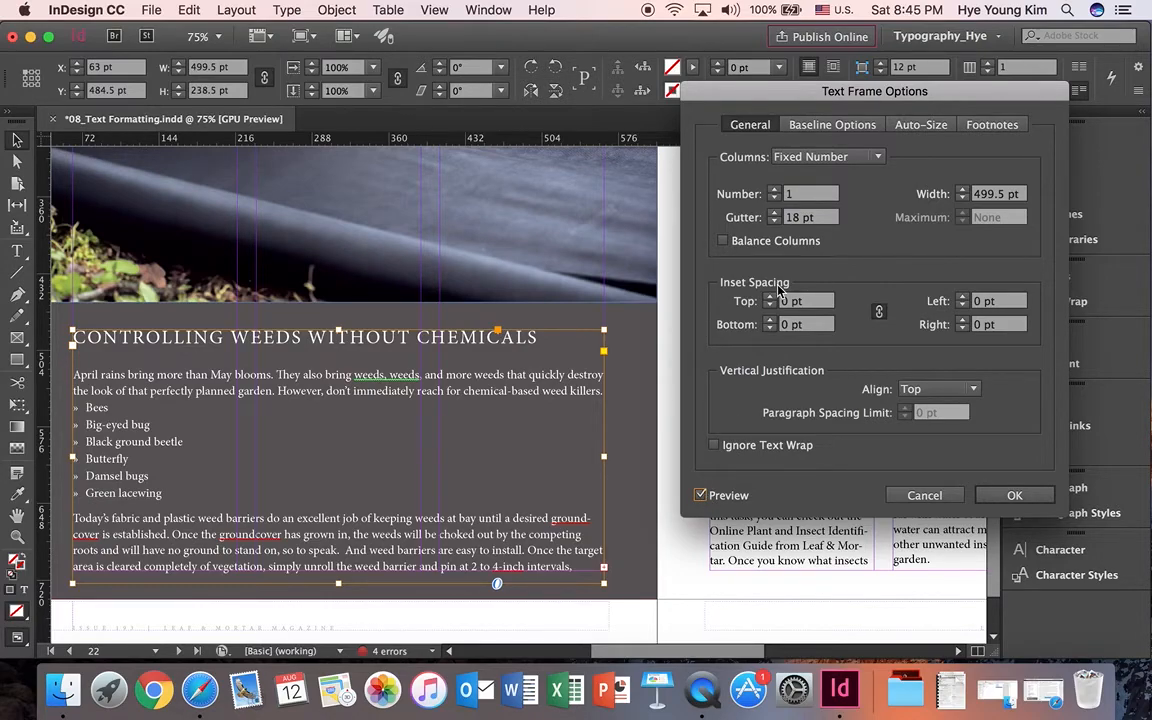
click(775, 190)
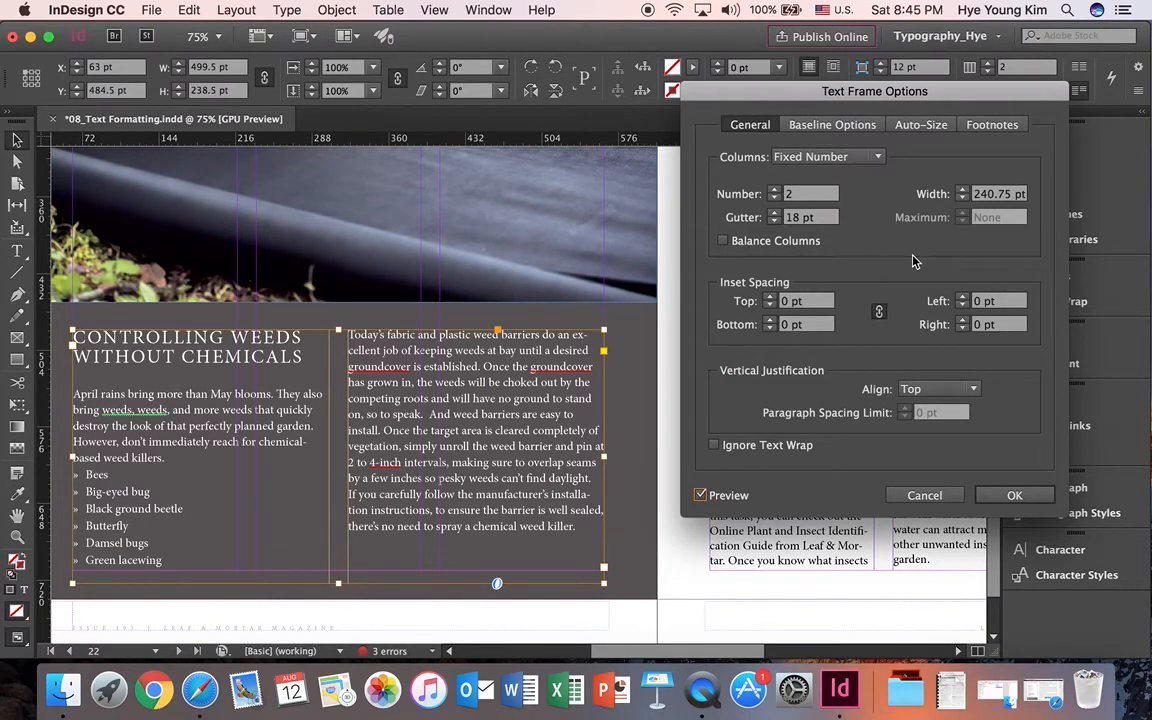
click(1015, 495)
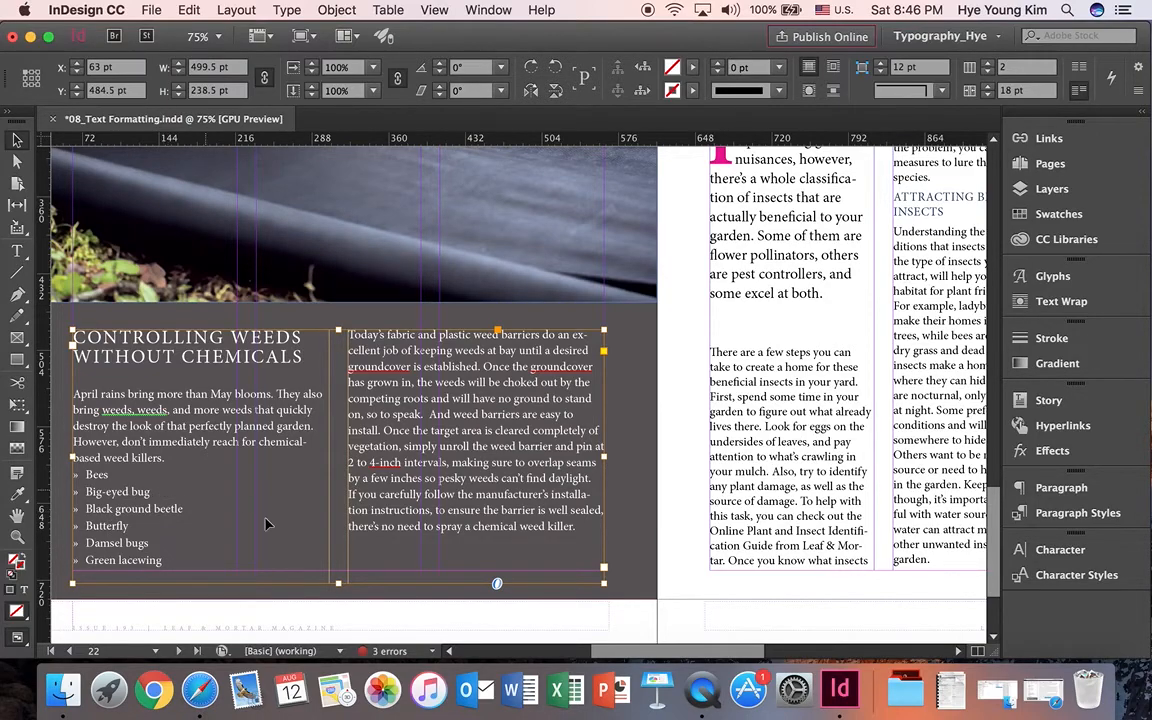
Make the heading "Controlling Weeds Without Chemicals" span all columns of its text frame.
click(17, 251)
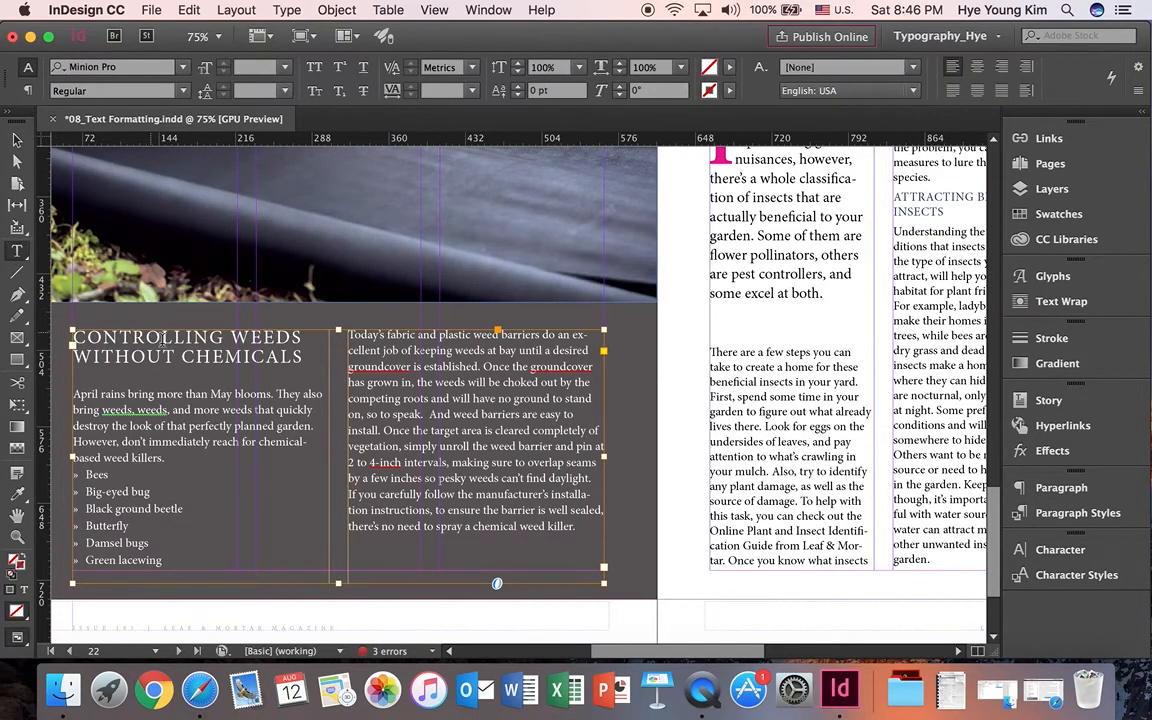
drag(303, 357, 30, 332)
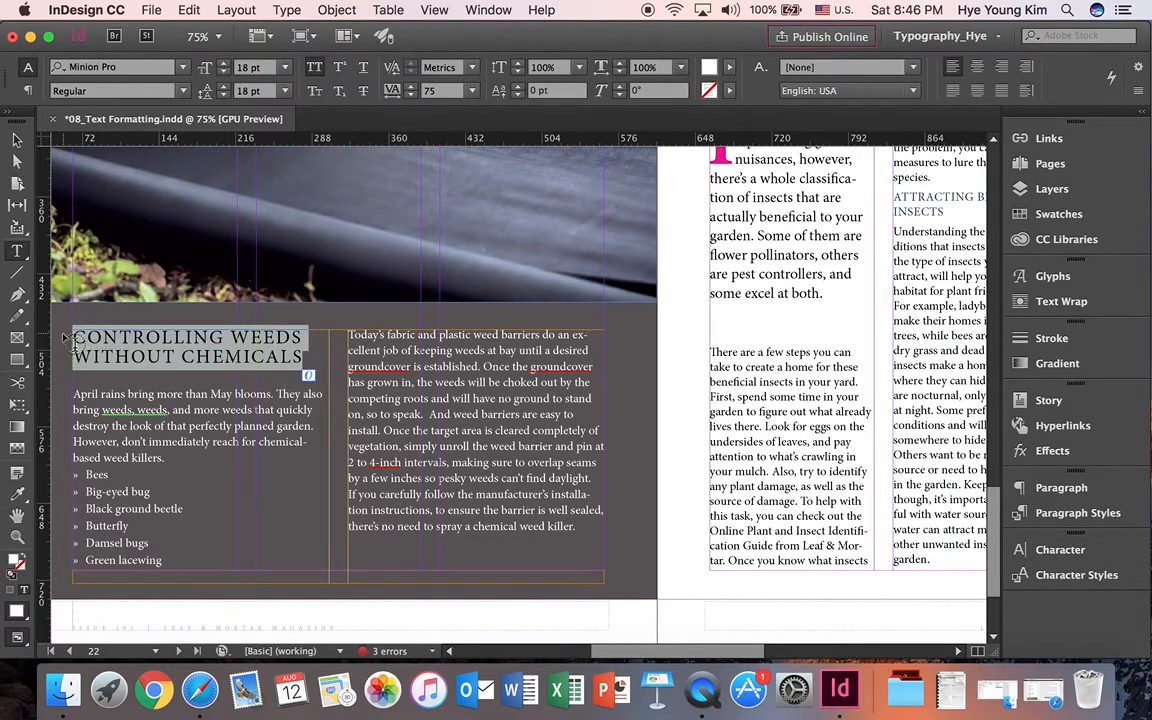
click(1142, 96)
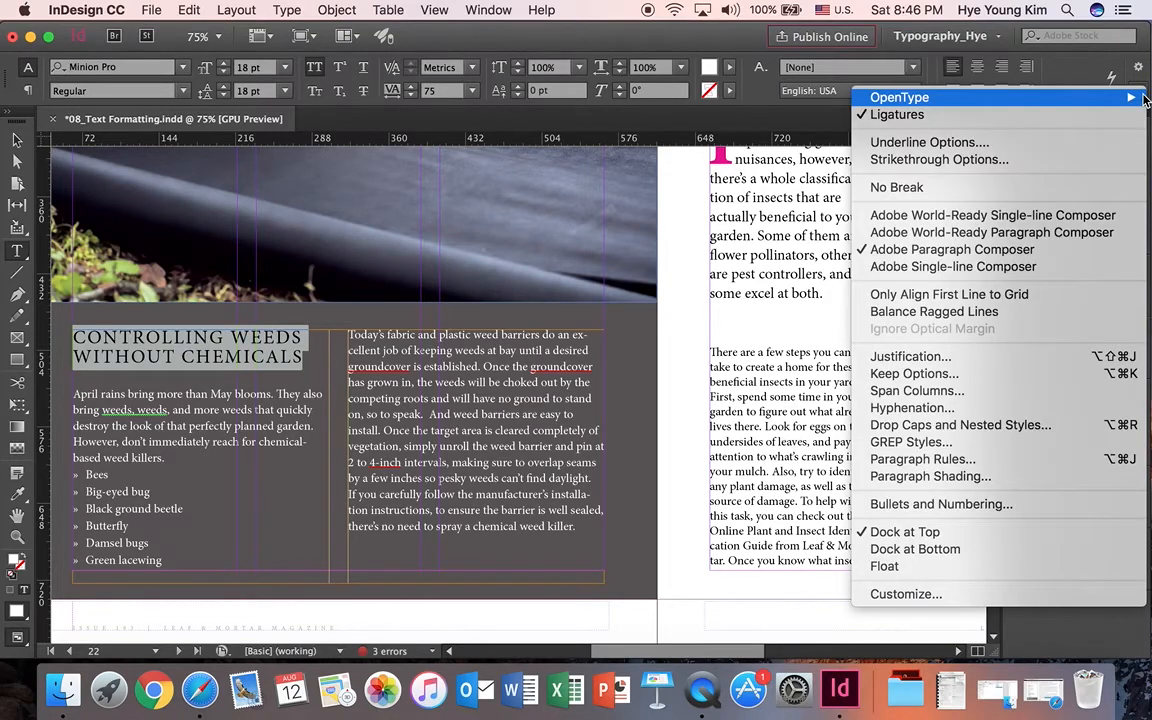
click(975, 401)
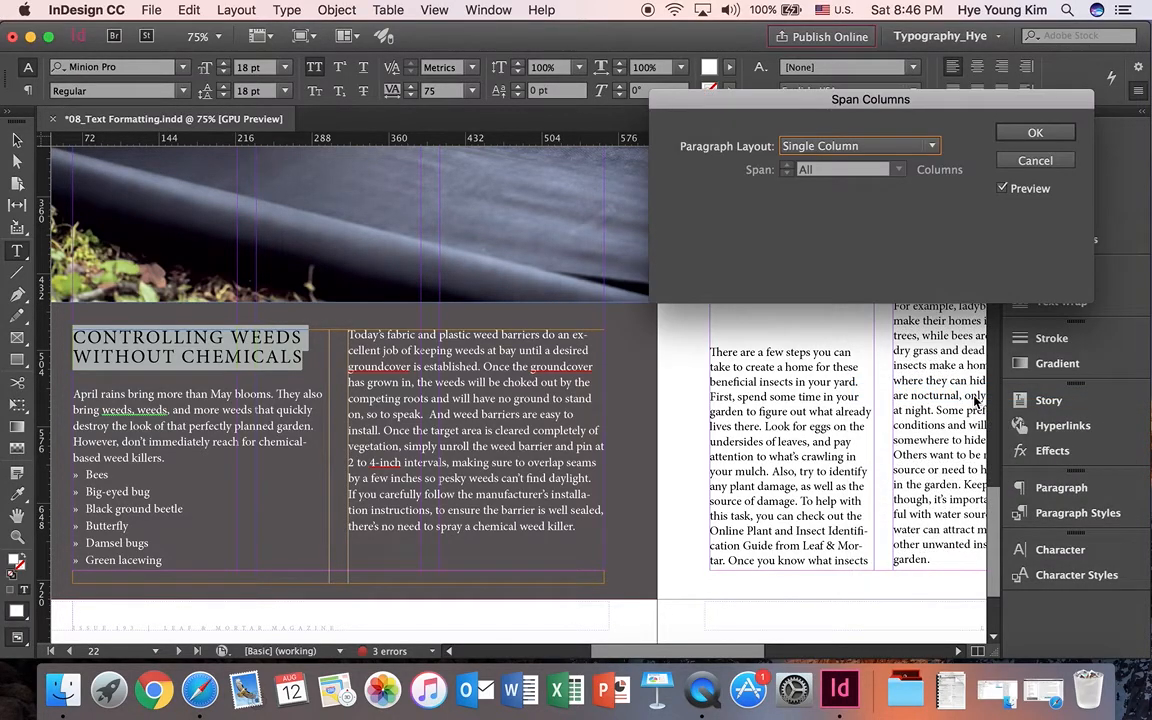
click(918, 150)
click(876, 190)
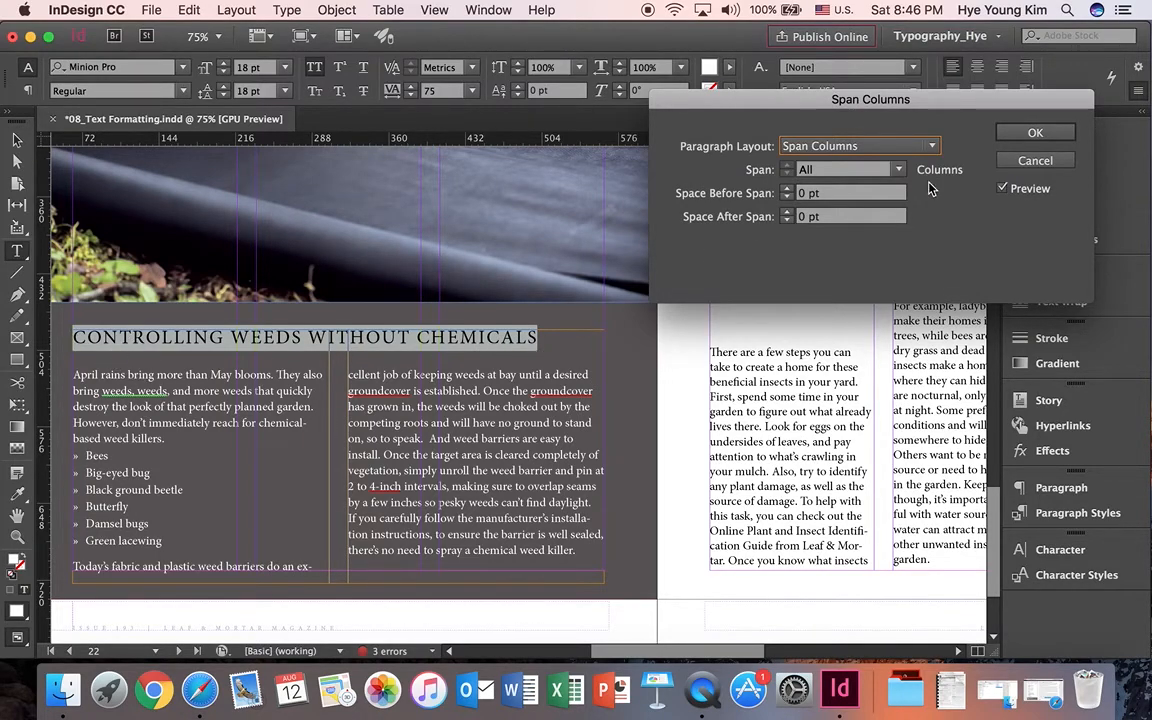
key(Return)
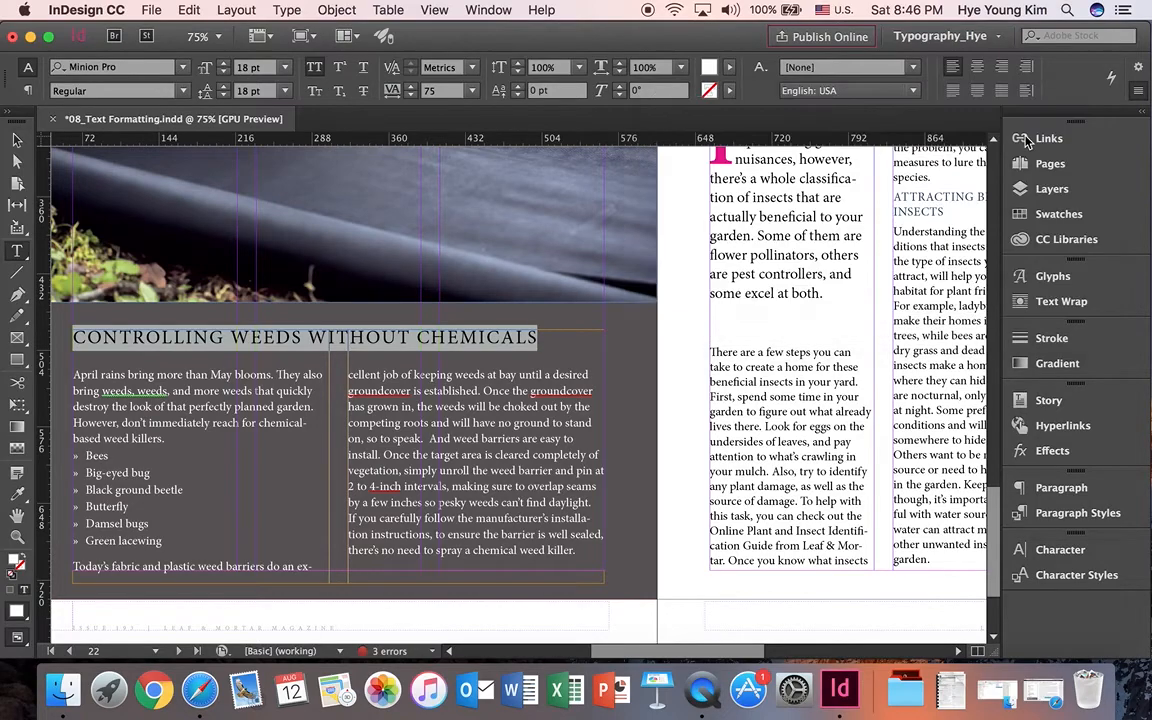
Split the bulleted insect list from Bees to Green lacewing into two sub-columns with the Split Column paragraph layout.
click(131, 506)
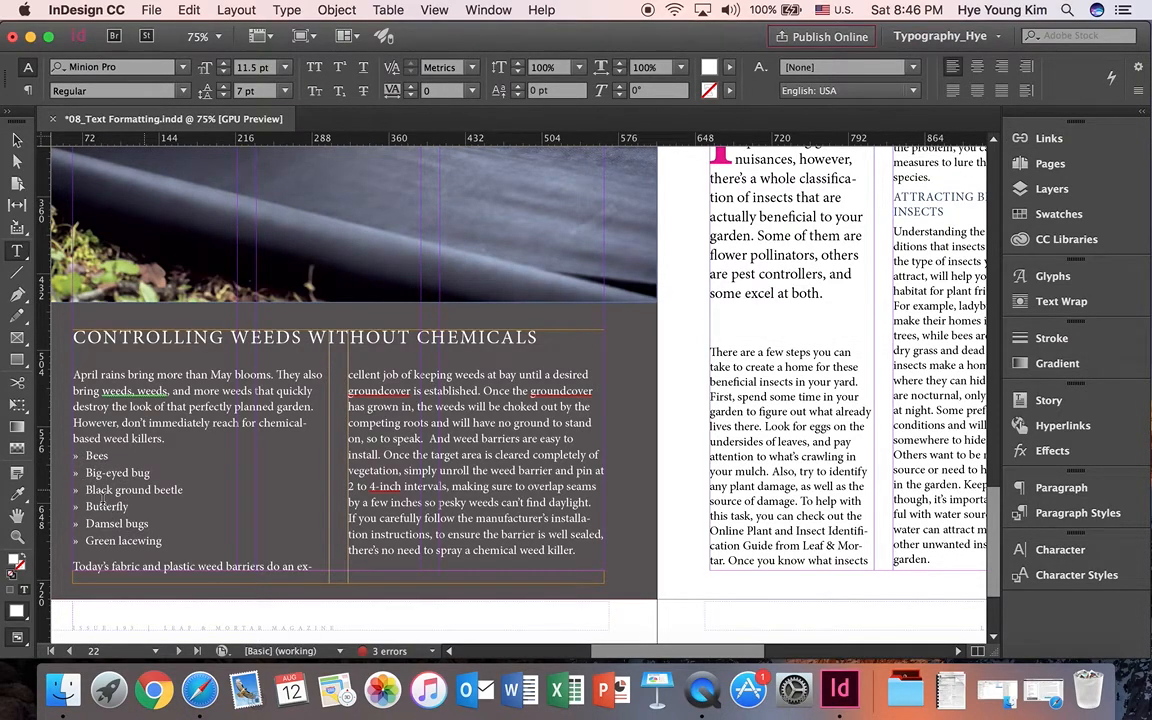
drag(162, 533, 74, 455)
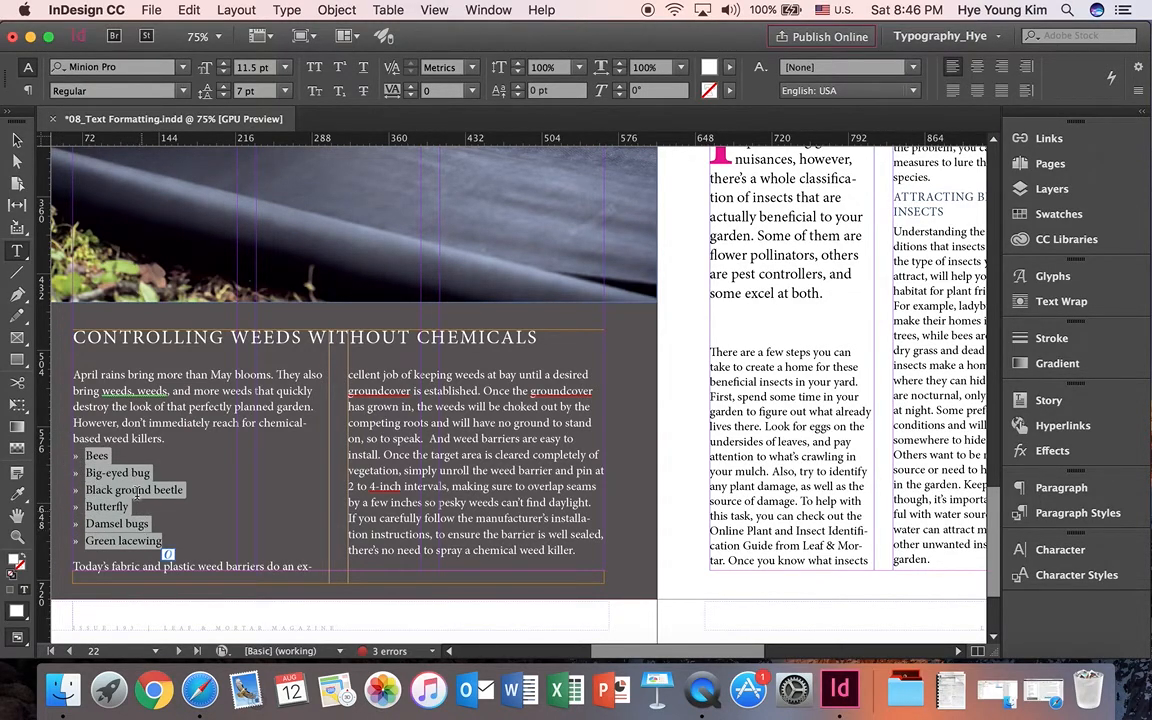
right_click(1030, 85)
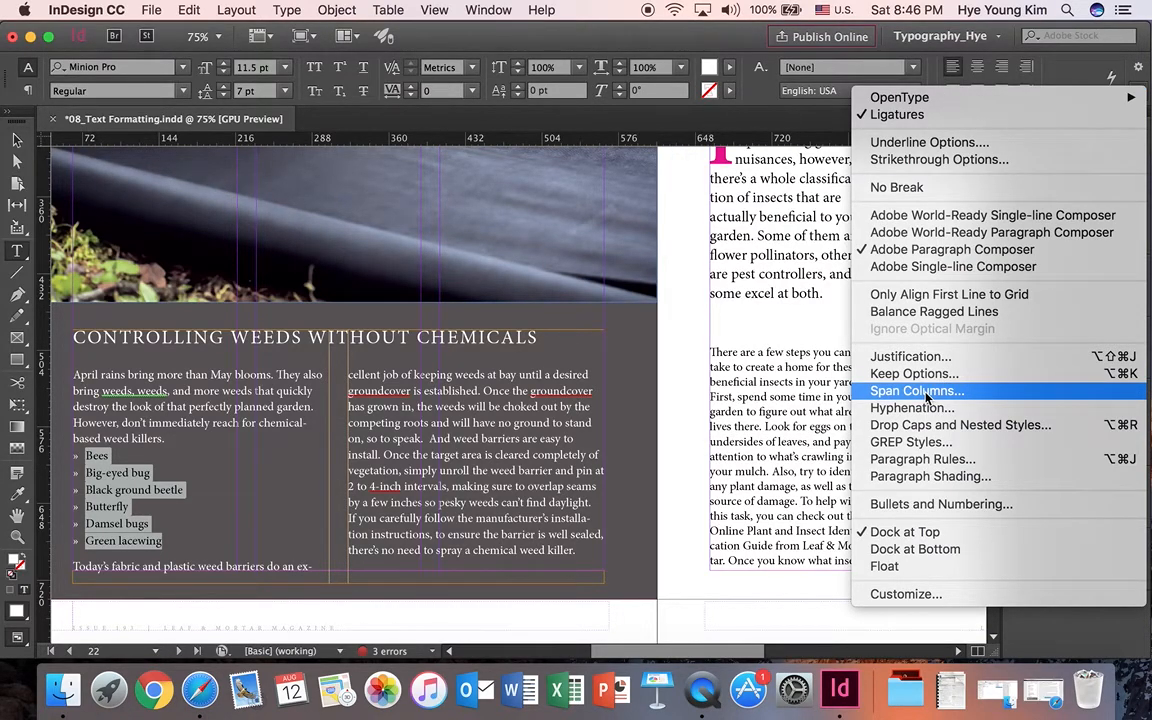
click(926, 391)
click(851, 148)
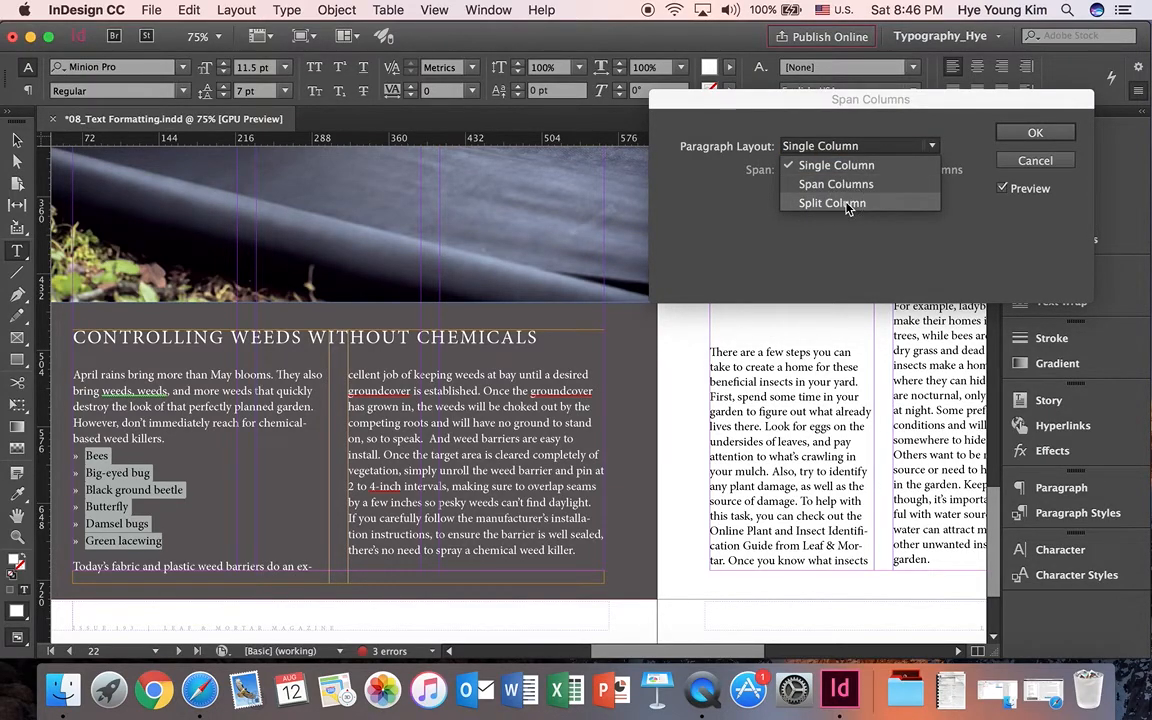
click(832, 203)
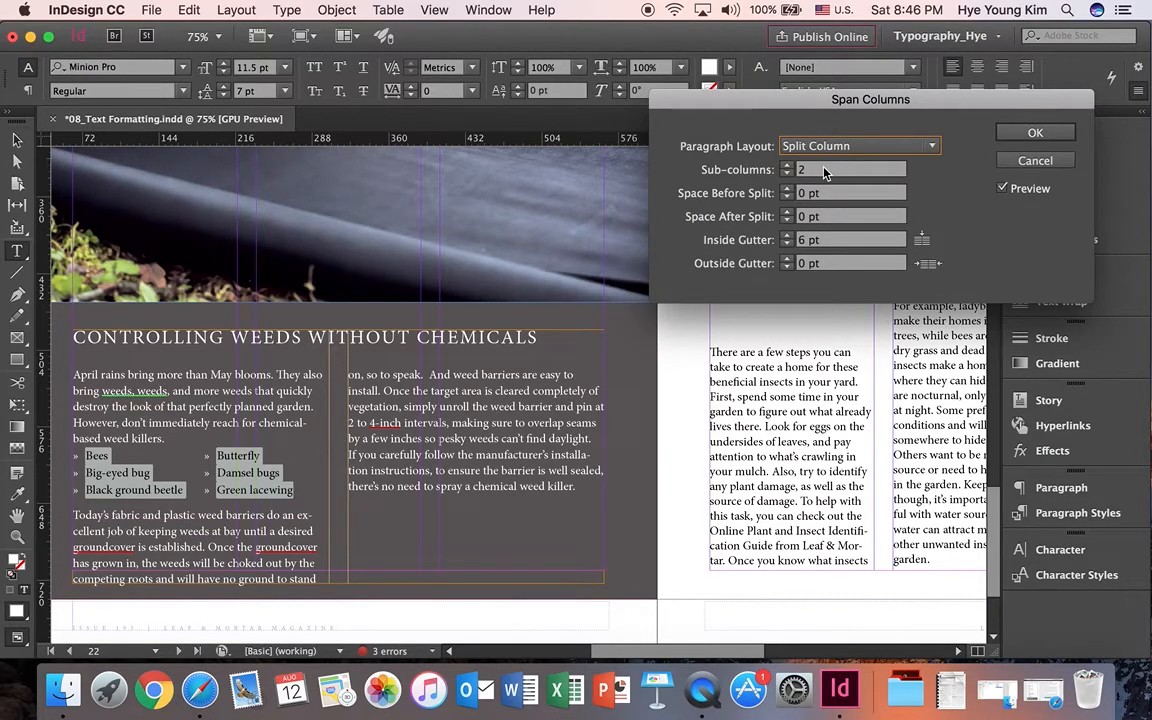
click(1050, 138)
click(248, 472)
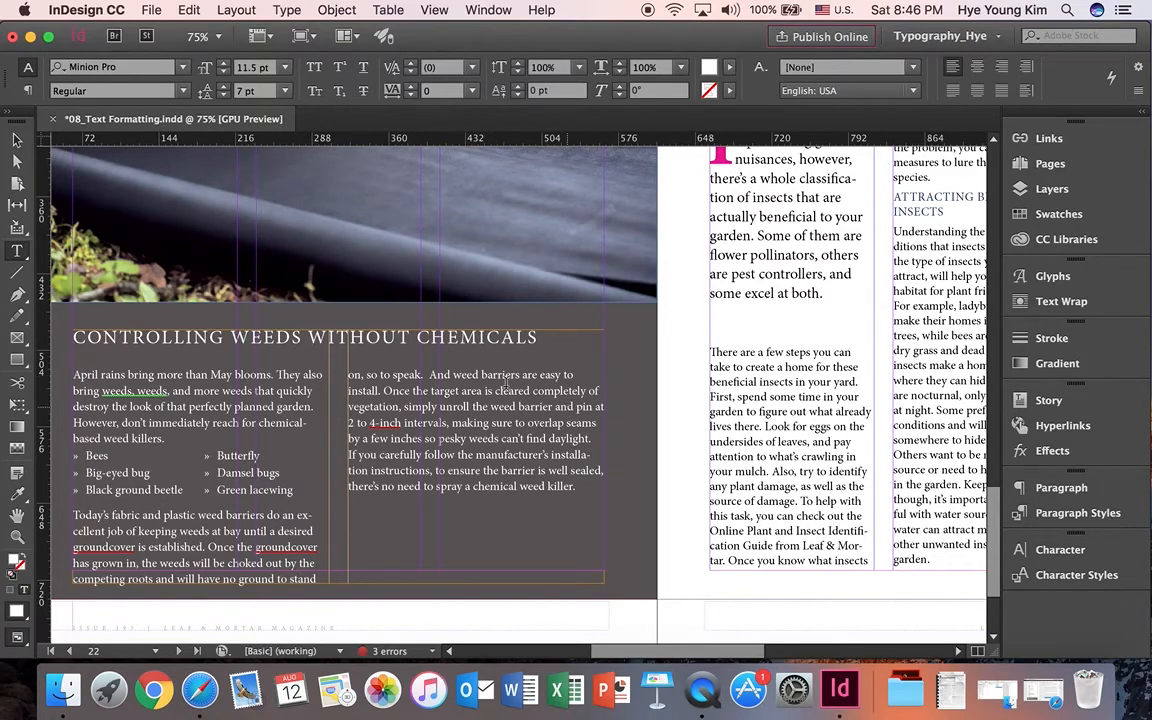
drag(73, 337, 540, 338)
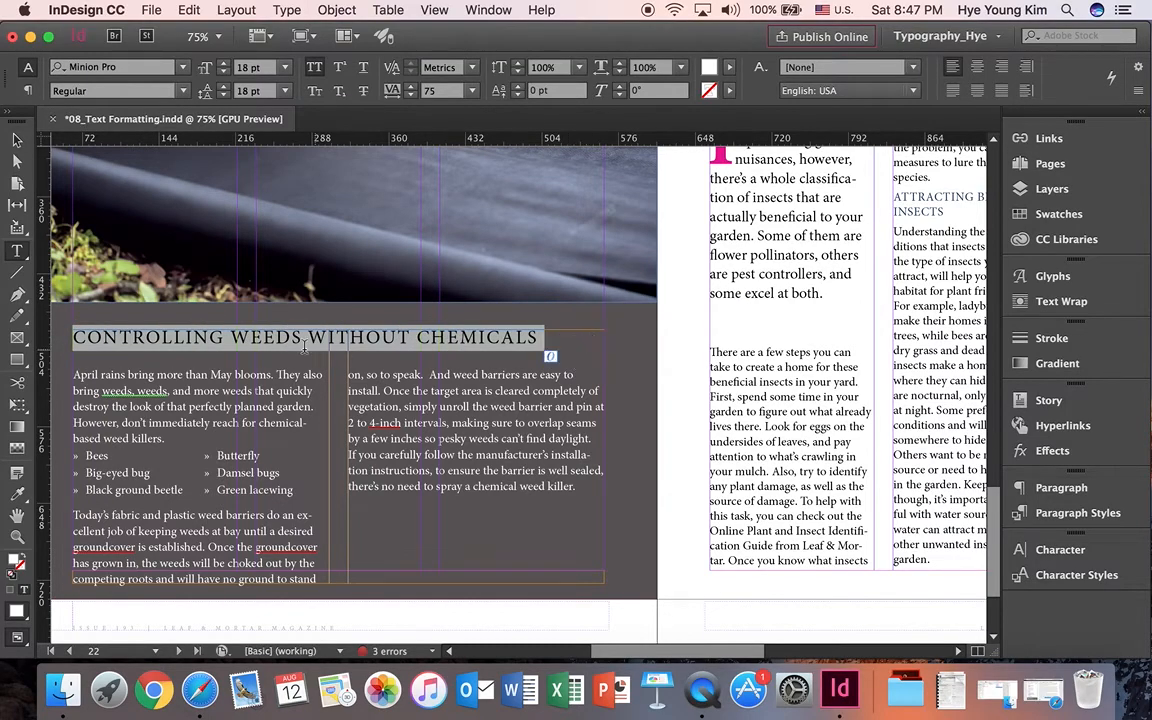
click(206, 489)
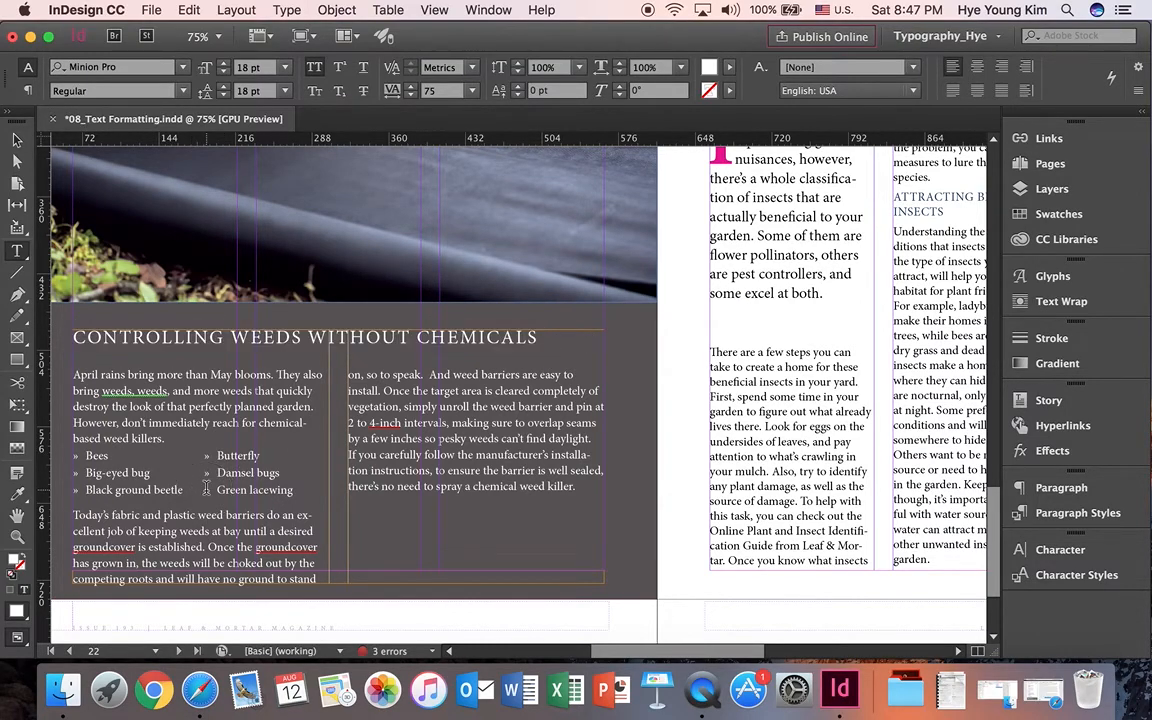
drag(301, 489, 68, 462)
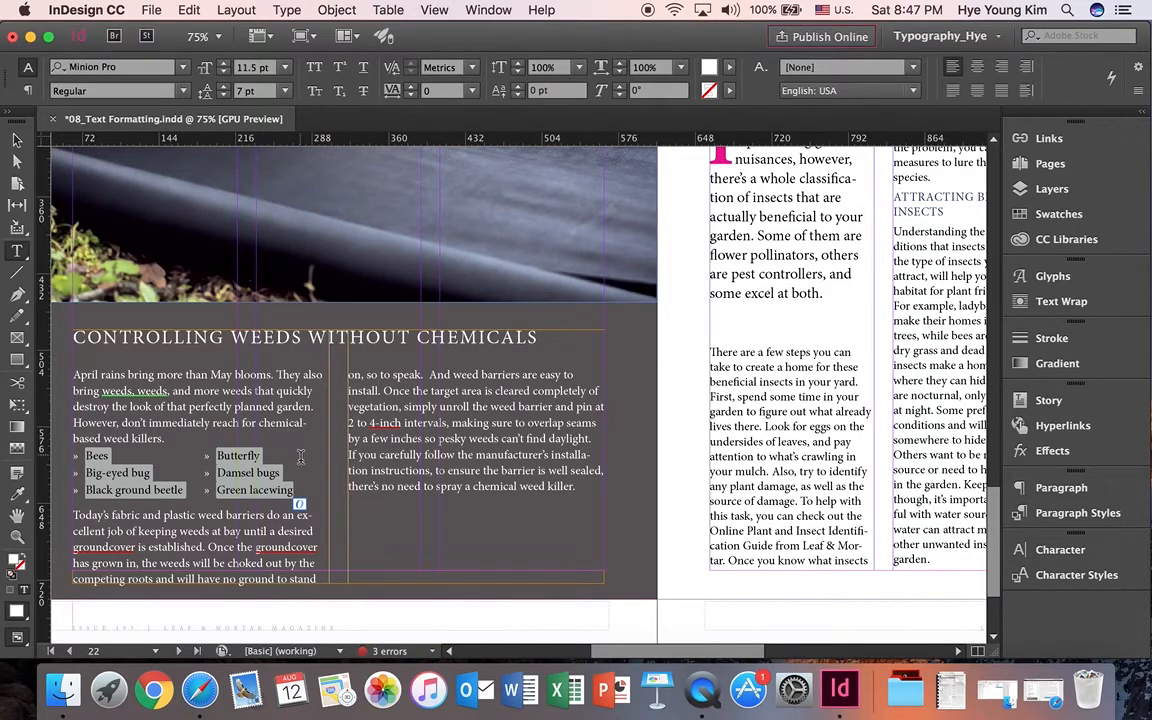
click(248, 474)
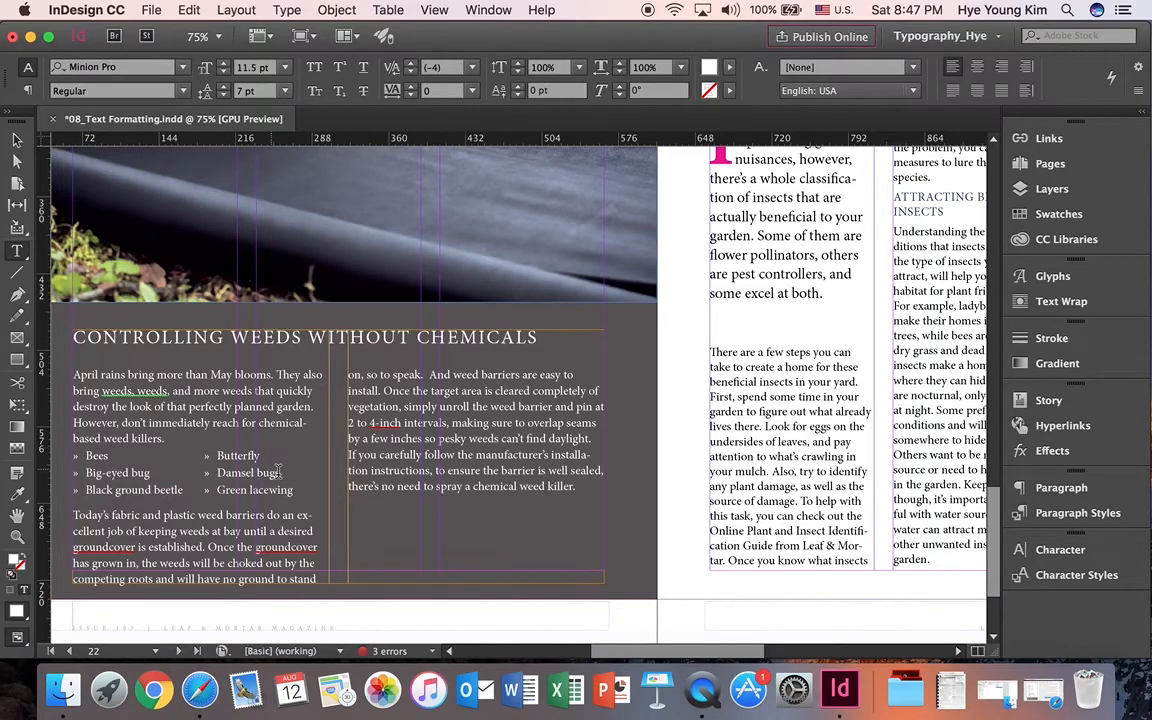
drag(704, 651, 760, 651)
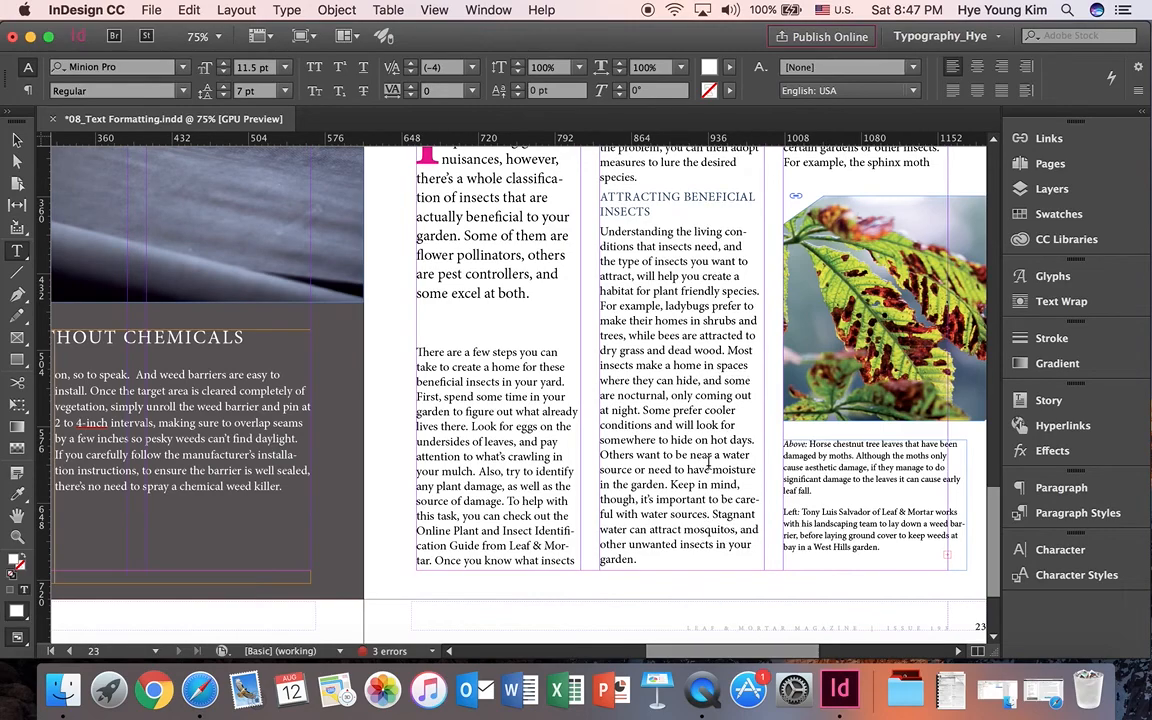
scroll(710, 460, up, 2)
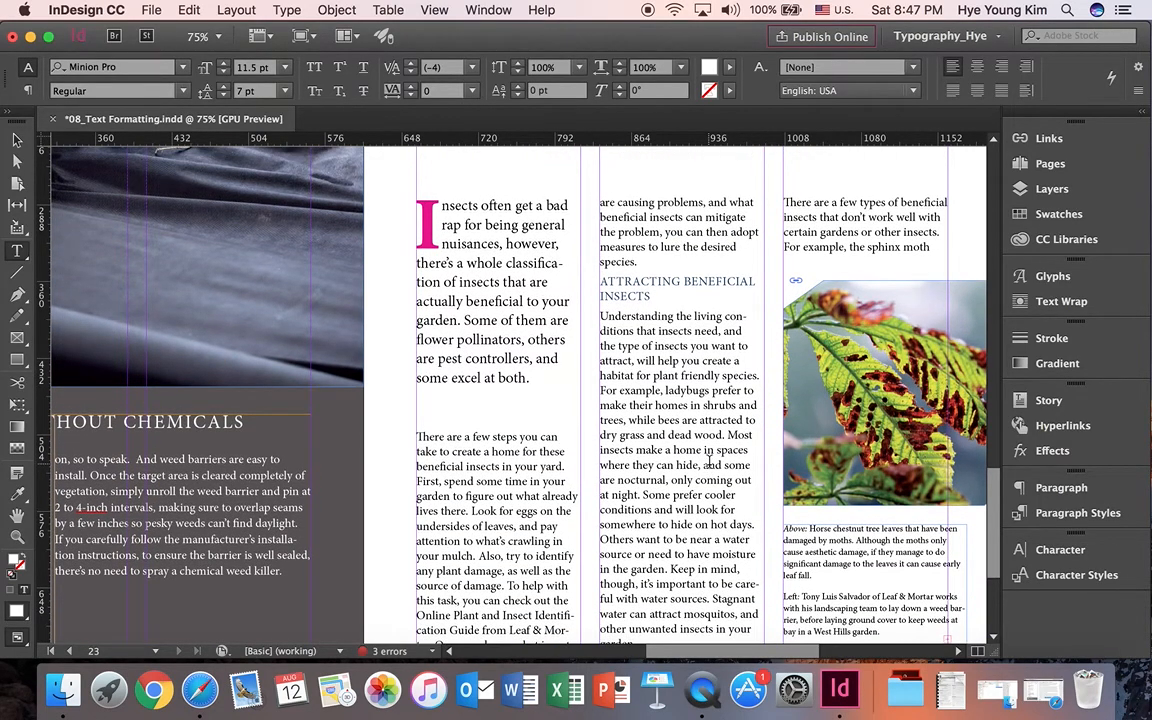
scroll(488, 347, up, 2)
drag(540, 414, 375, 230)
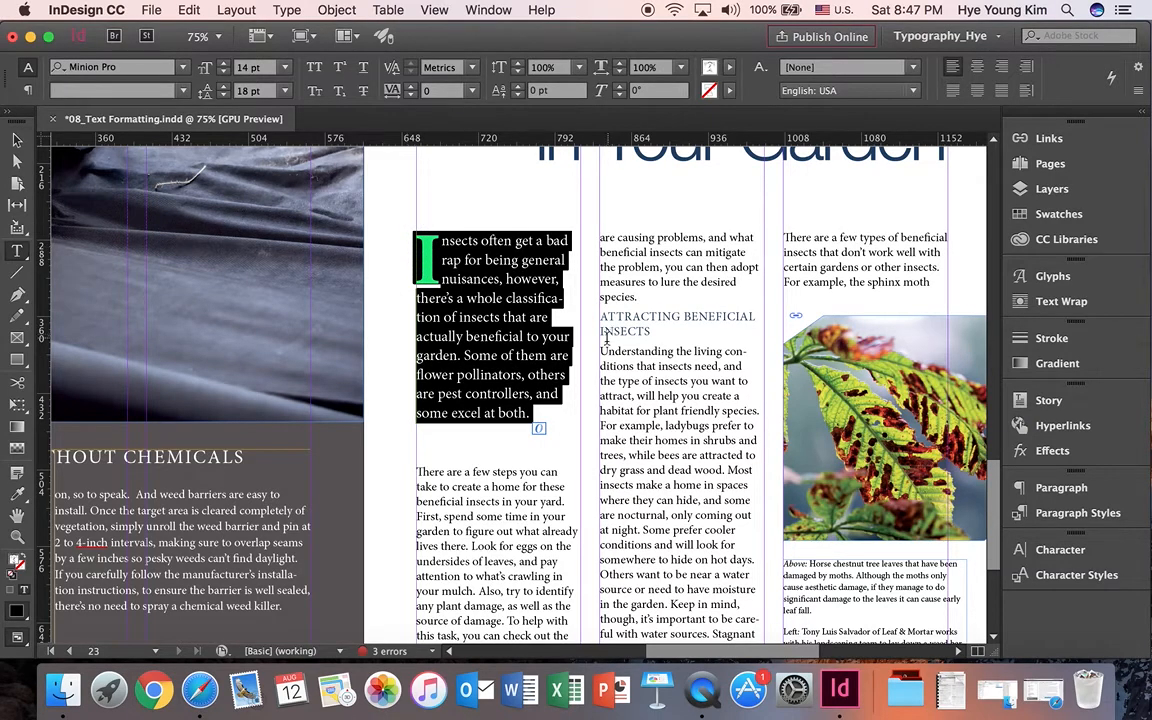
click(1141, 91)
mouse_move(1091, 103)
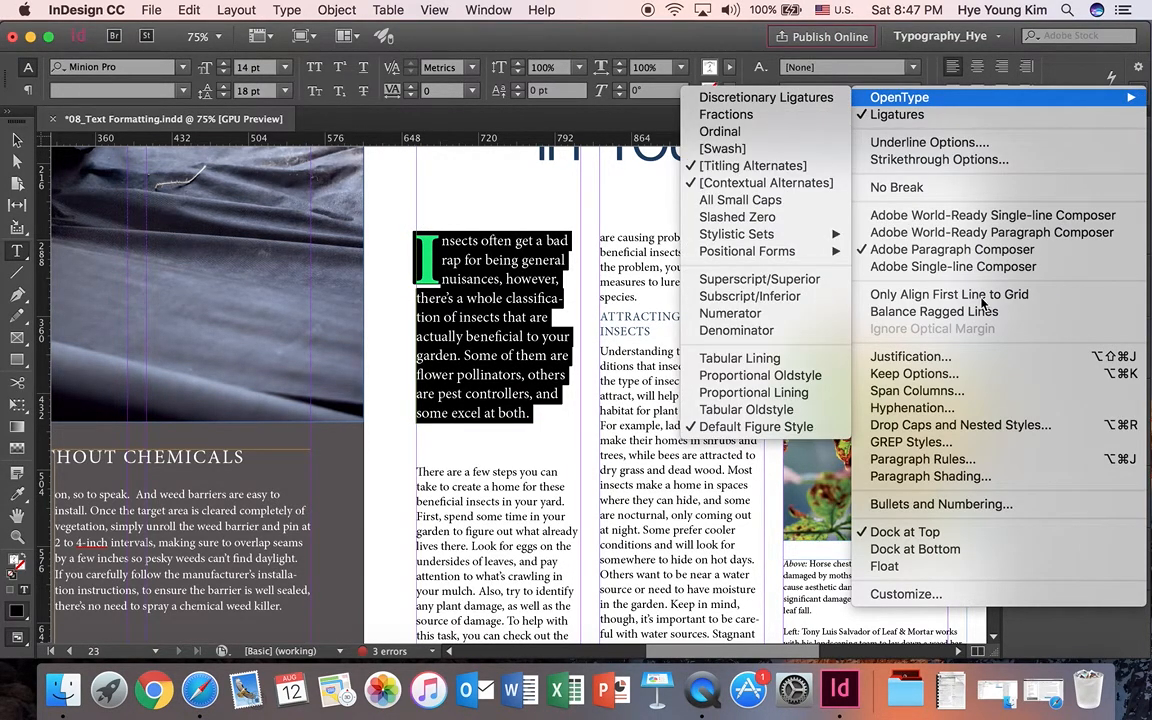
click(930, 476)
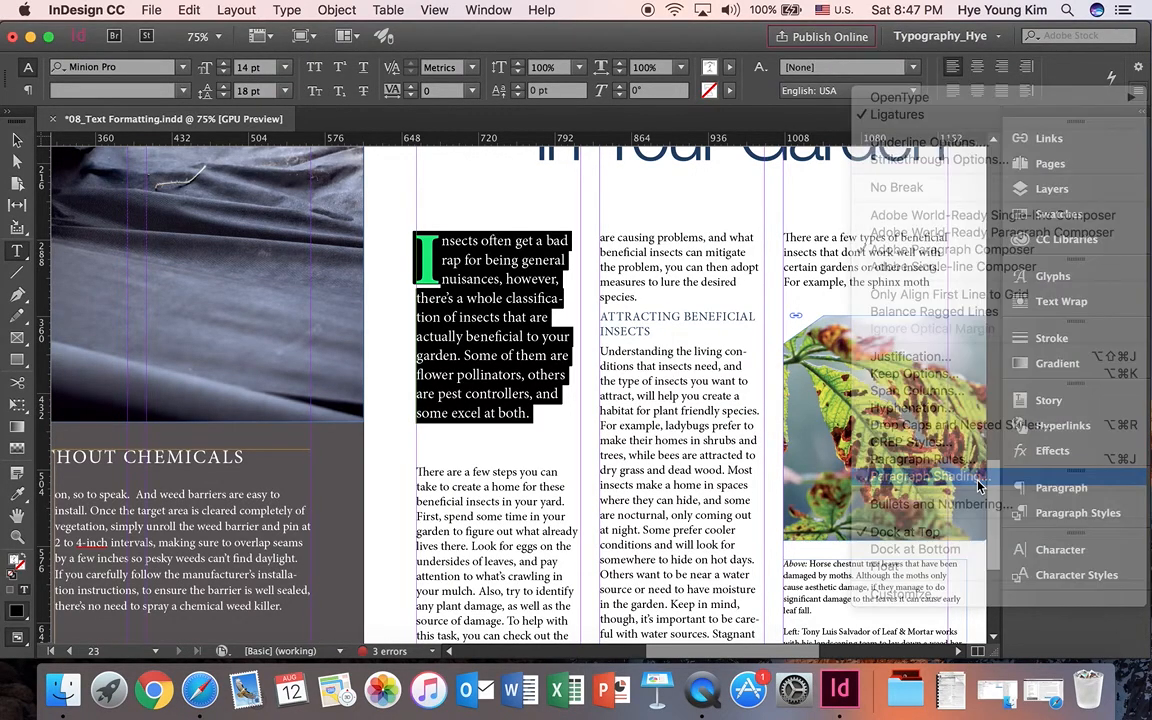
drag(775, 166, 761, 162)
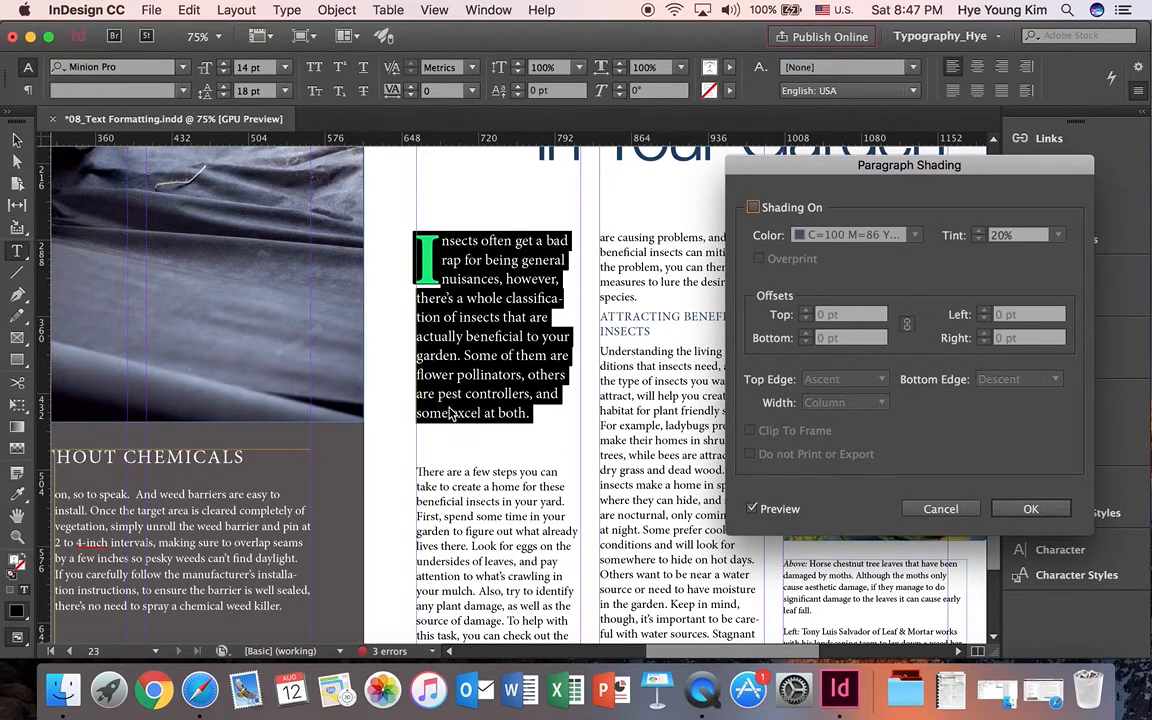
click(753, 208)
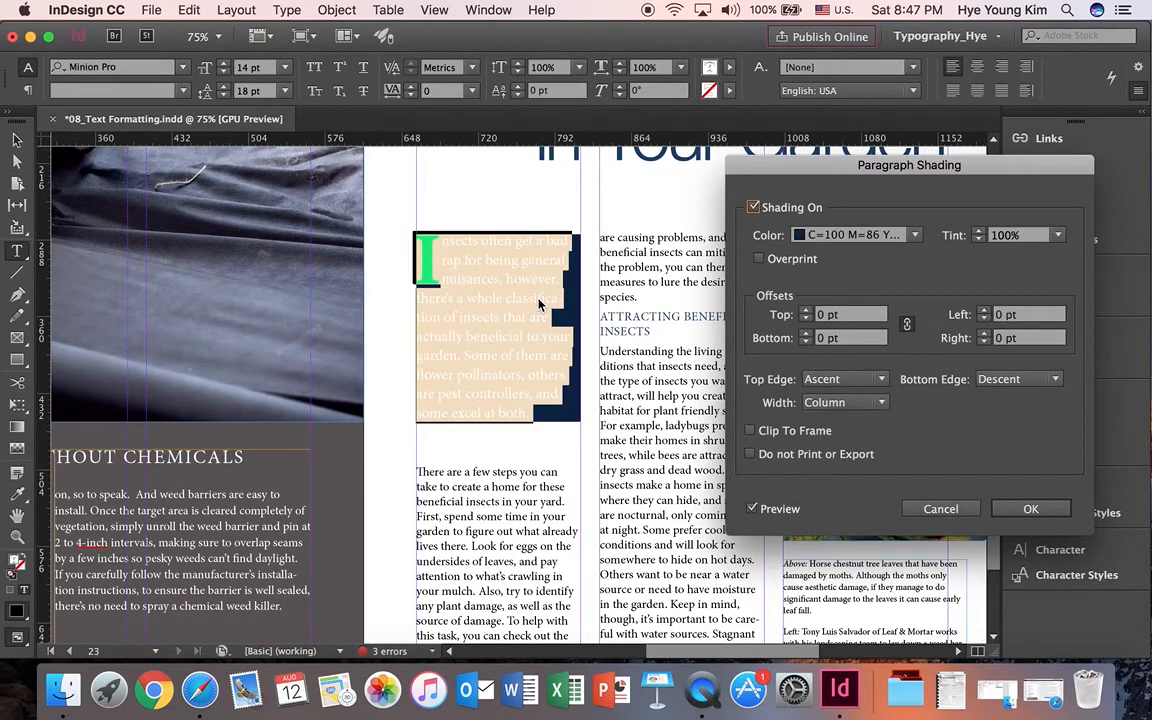
click(940, 509)
Turn on paragraph shading for the "Insects often get a bad rap" intro on page 23, using the C=54 M=11 Y=35 K=0 swatch.
click(465, 260)
click(463, 262)
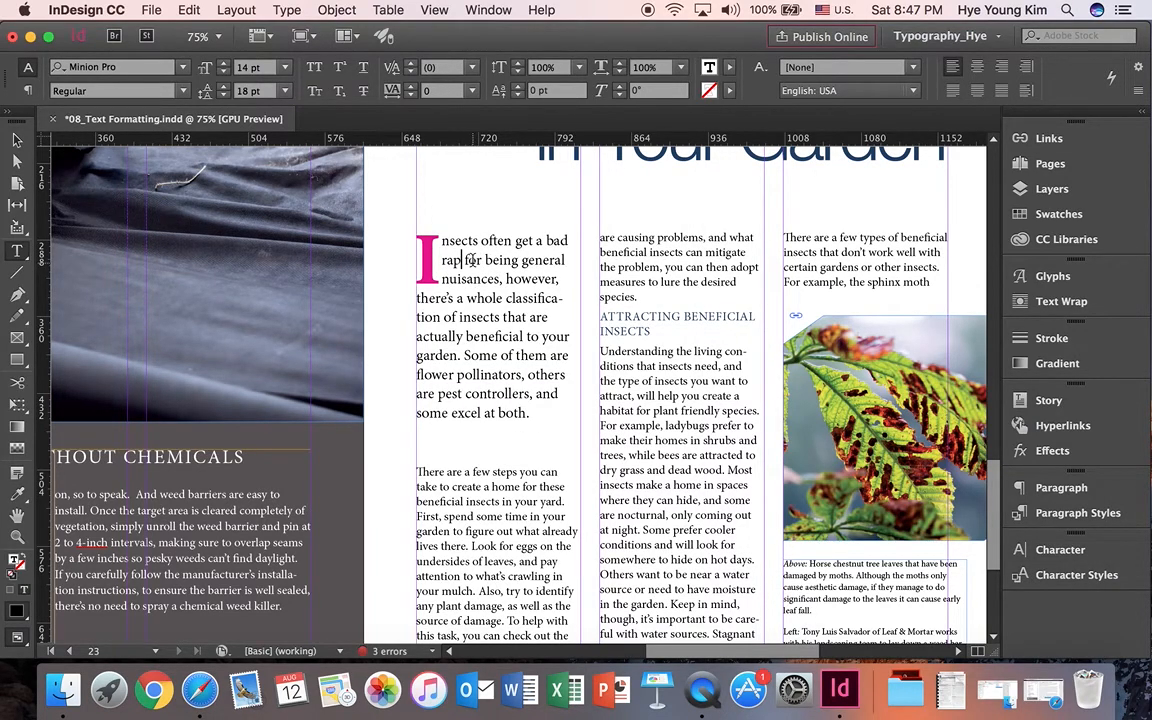
click(481, 261)
click(437, 237)
click(485, 261)
click(1138, 67)
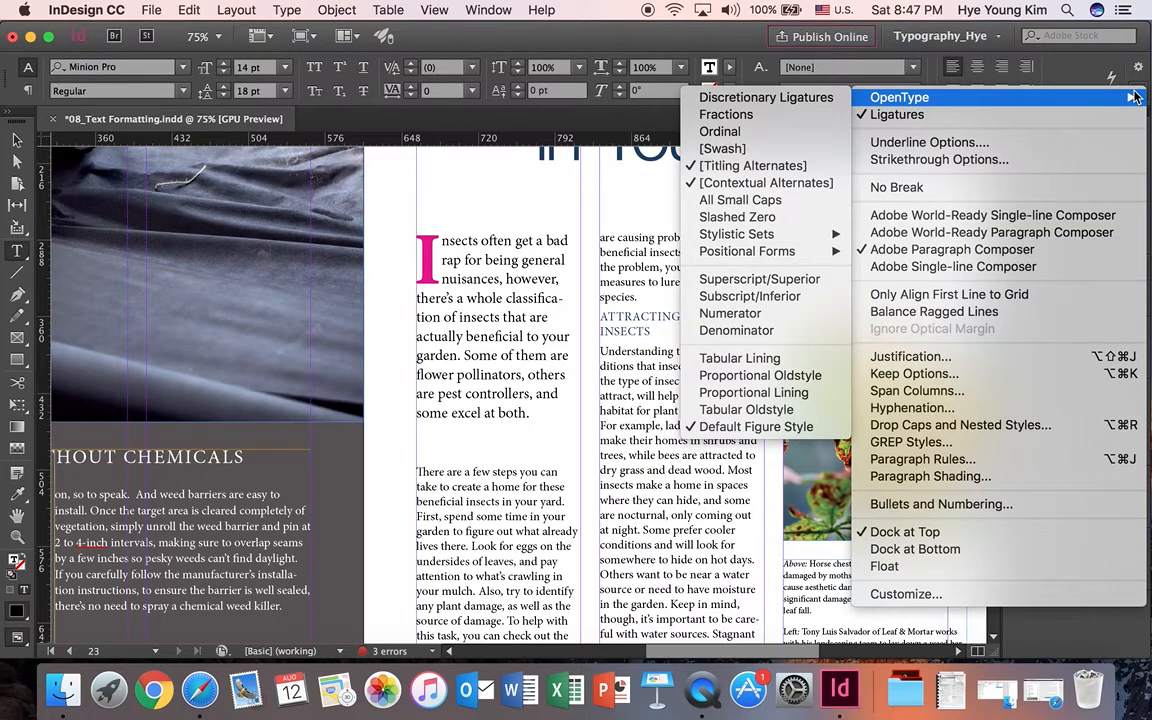
click(985, 477)
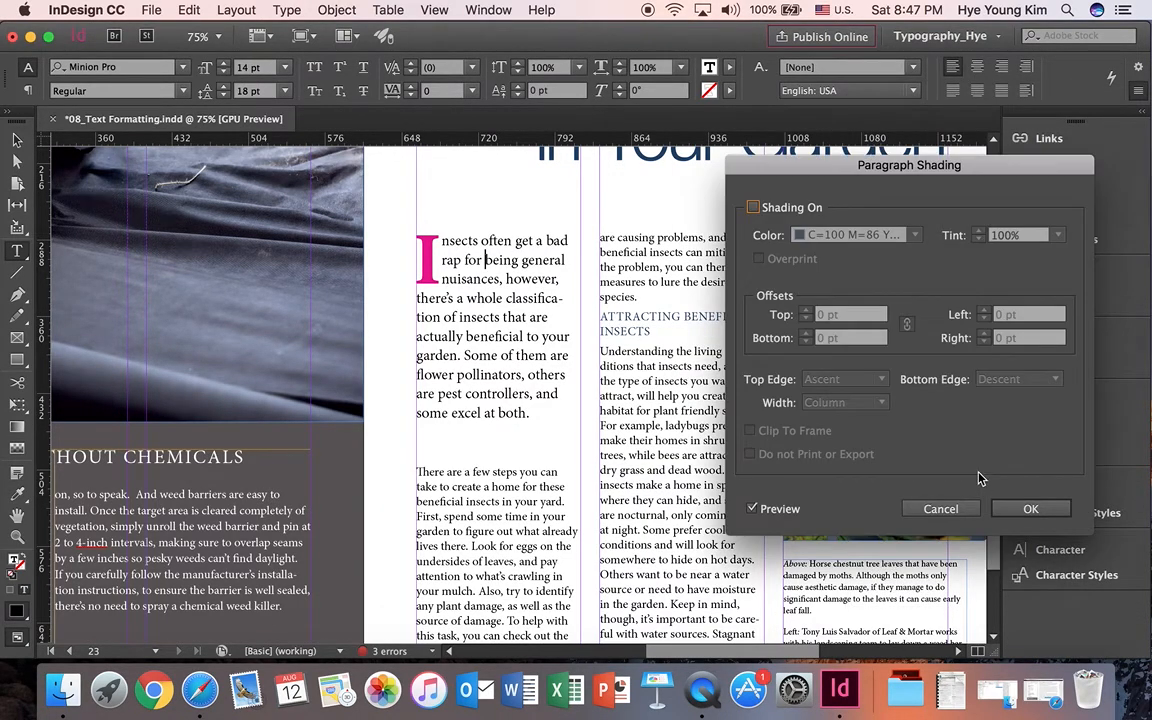
click(751, 207)
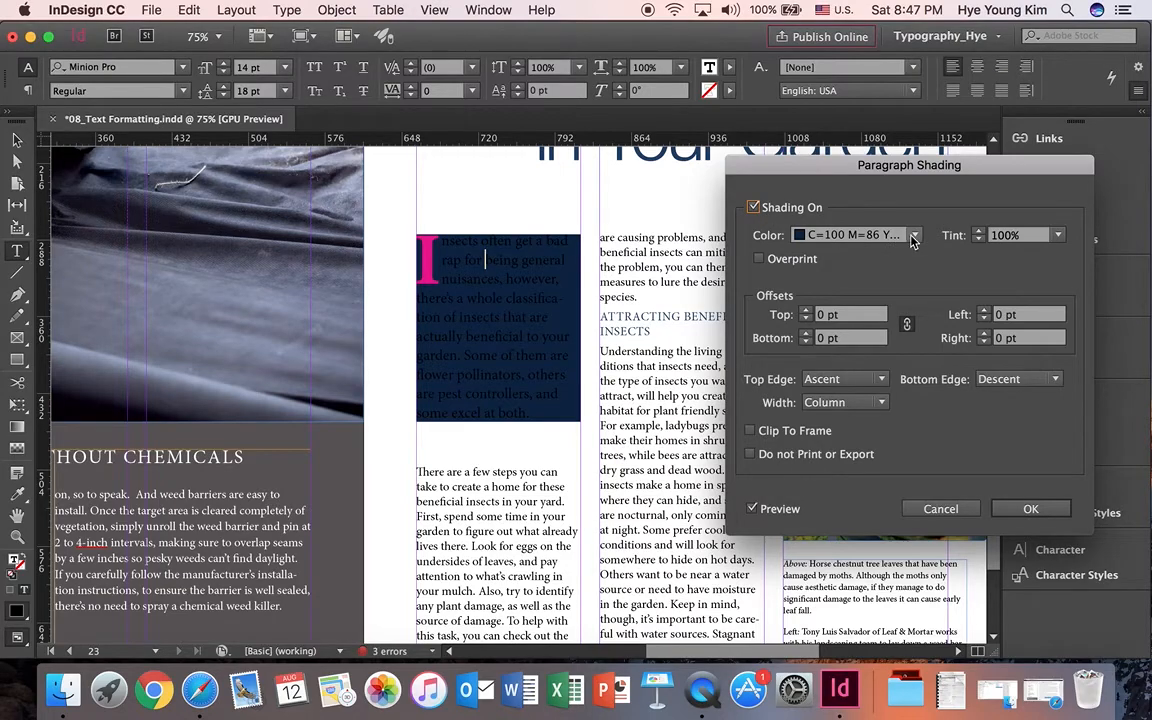
click(915, 235)
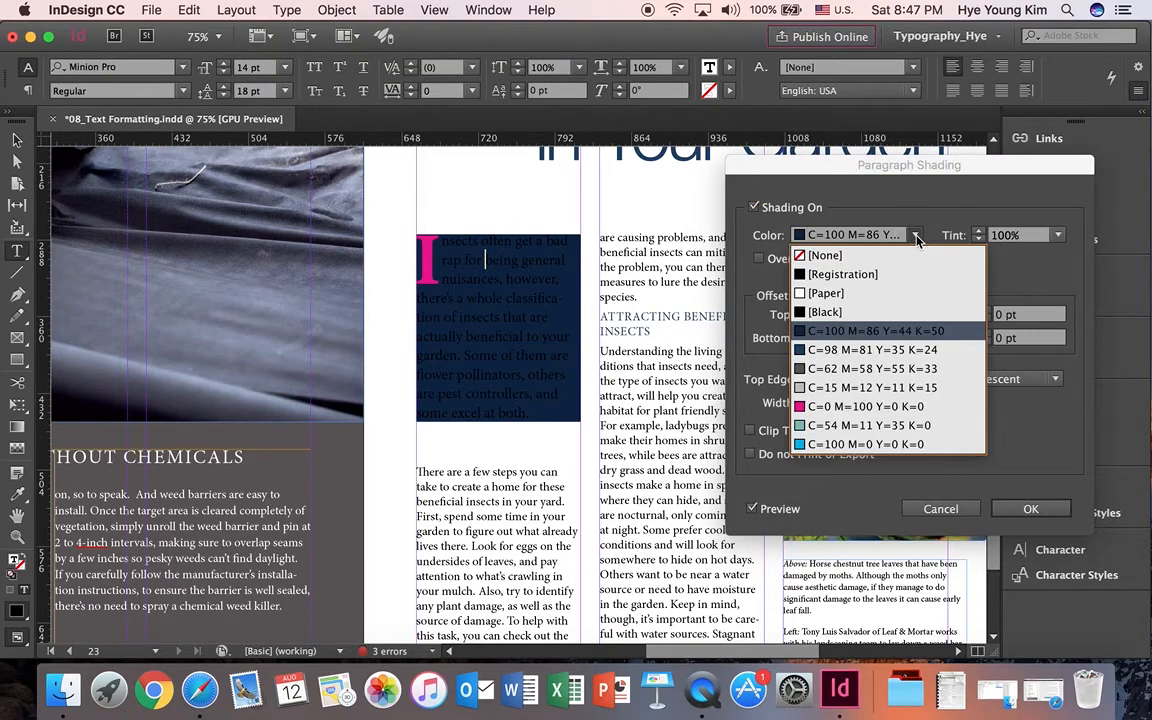
click(870, 426)
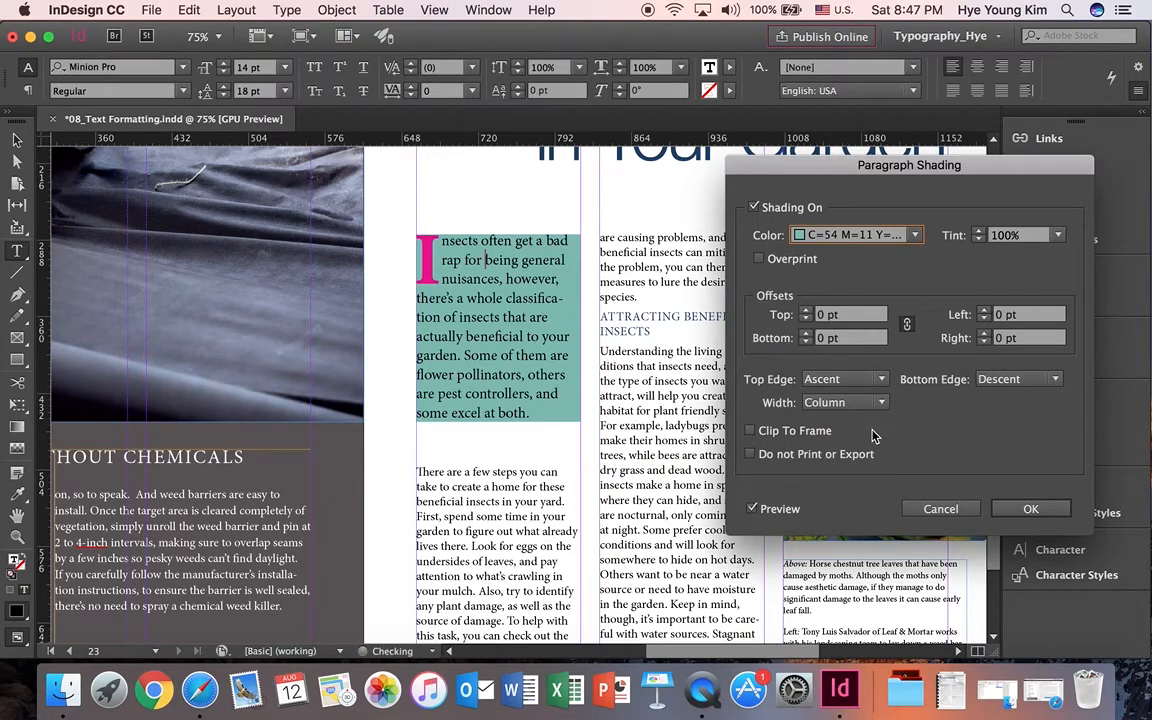
Set the intro paragraph's shading tint to 30%.
key(Tab)
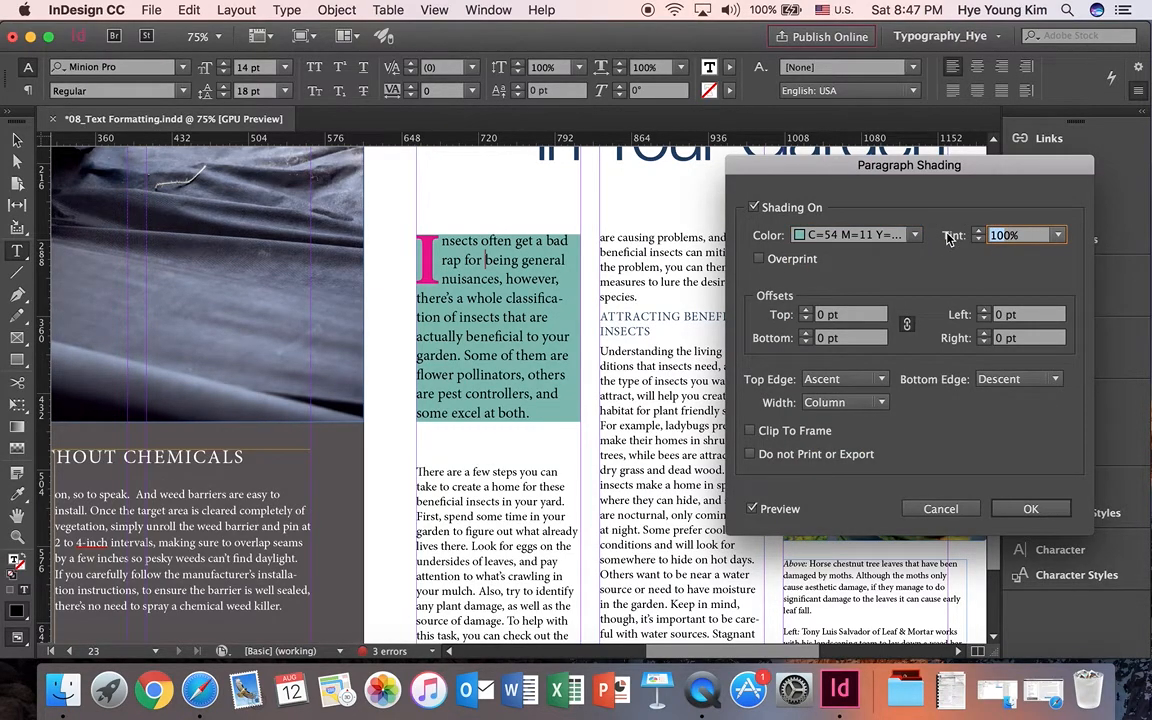
text(10%)
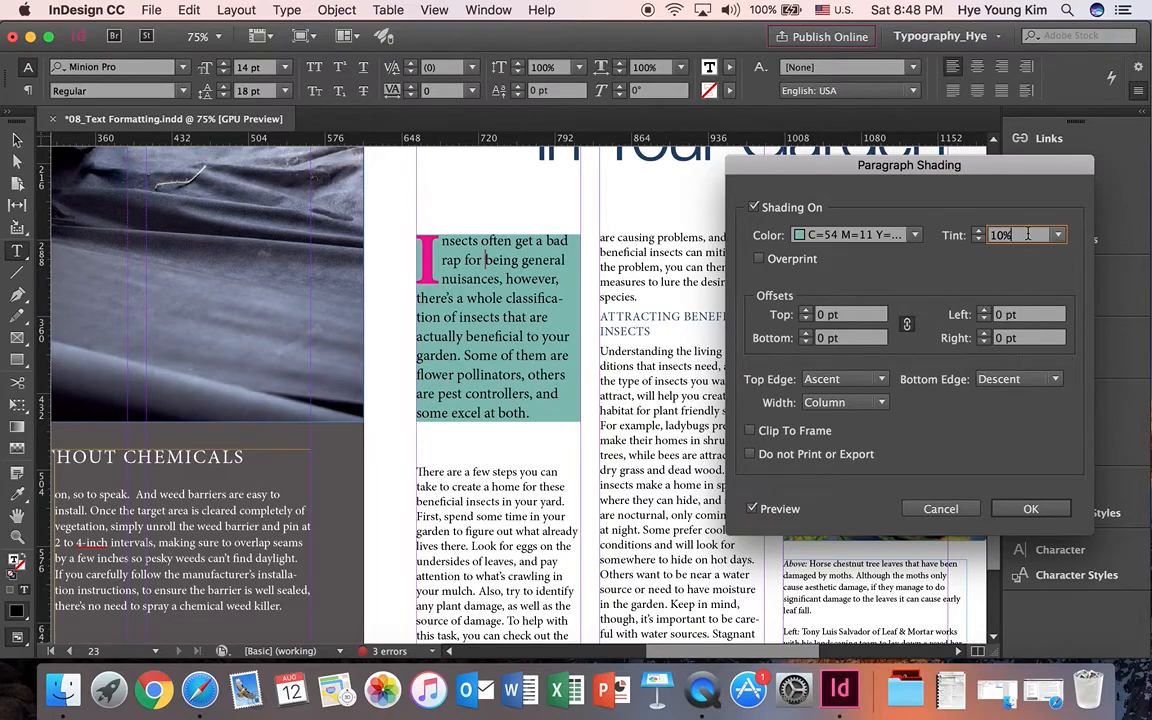
click(852, 316)
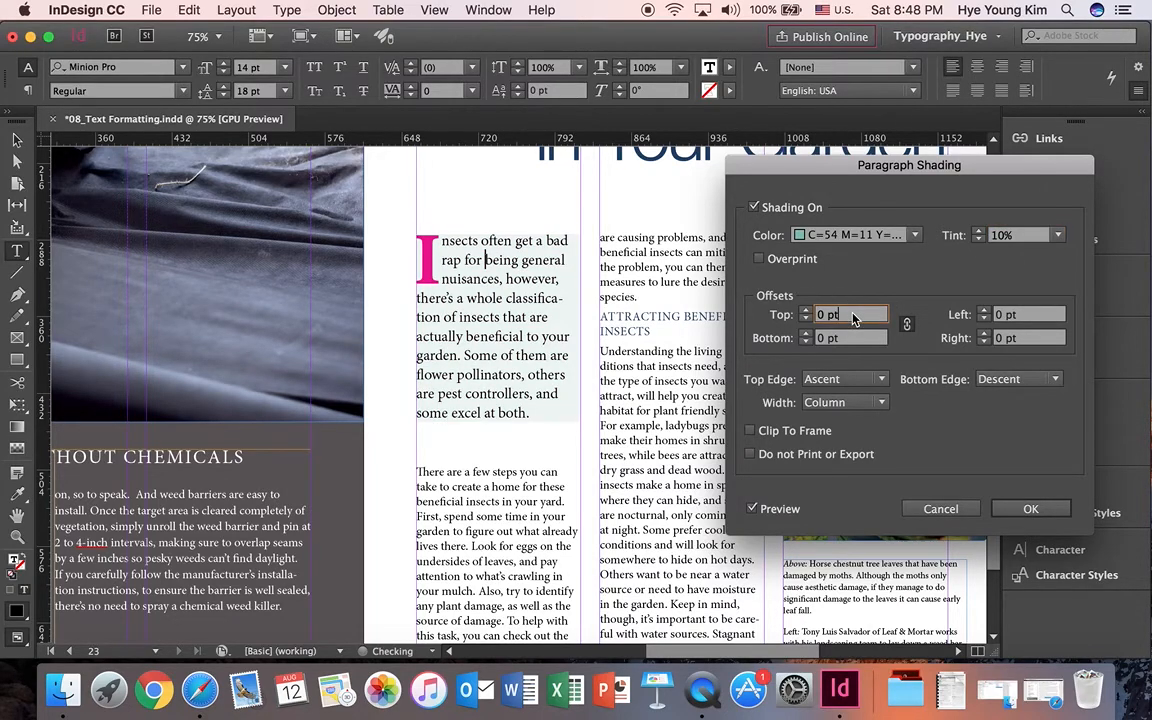
click(982, 241)
text(30%)
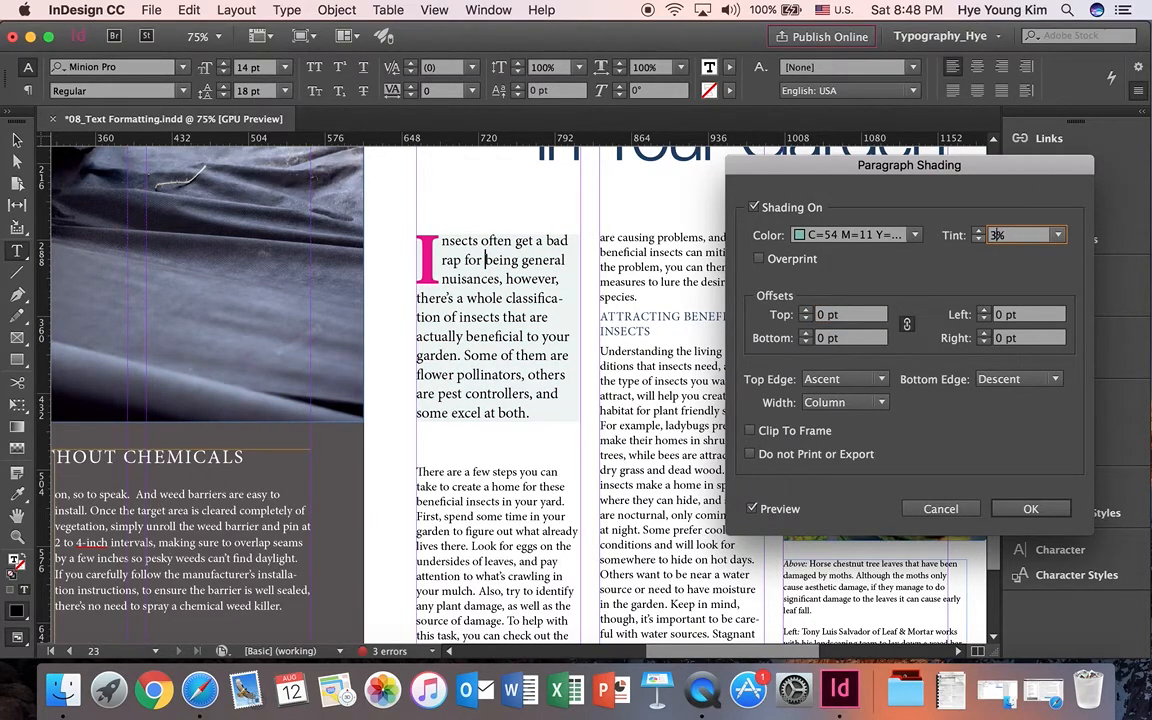
Set the shading offsets to 5 pt on all four sides and apply the paragraph shading.
click(853, 317)
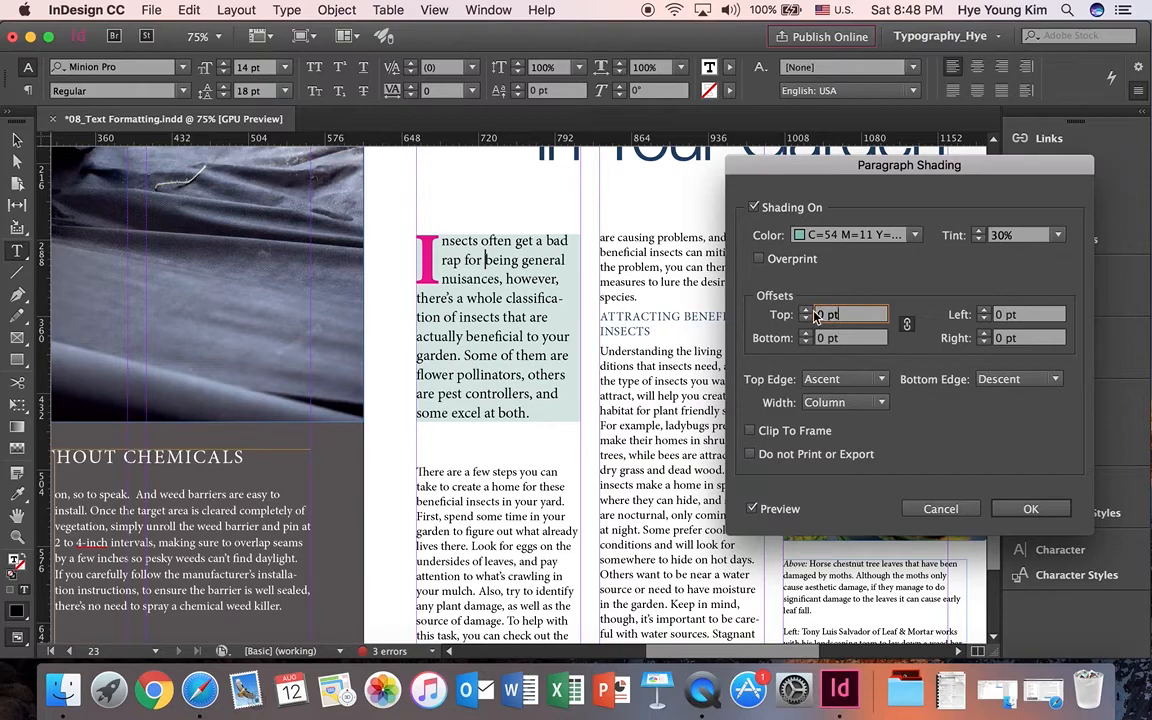
click(806, 311)
click(806, 311)
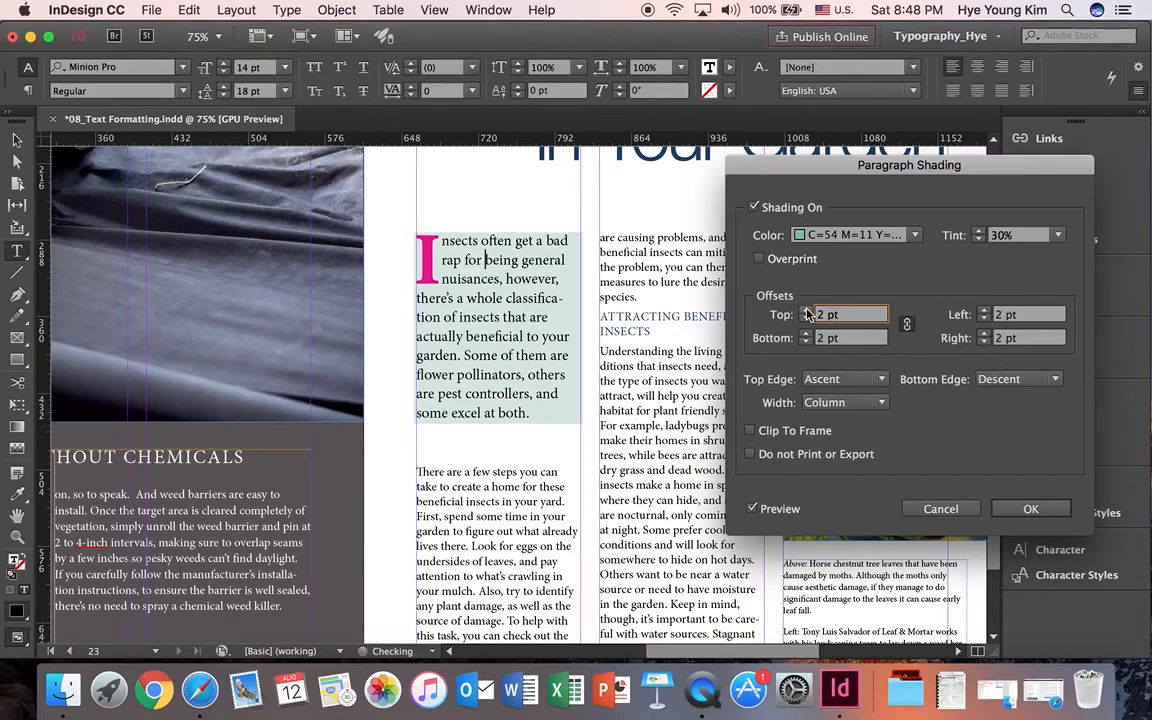
click(806, 311)
click(806, 311)
click(806, 311)
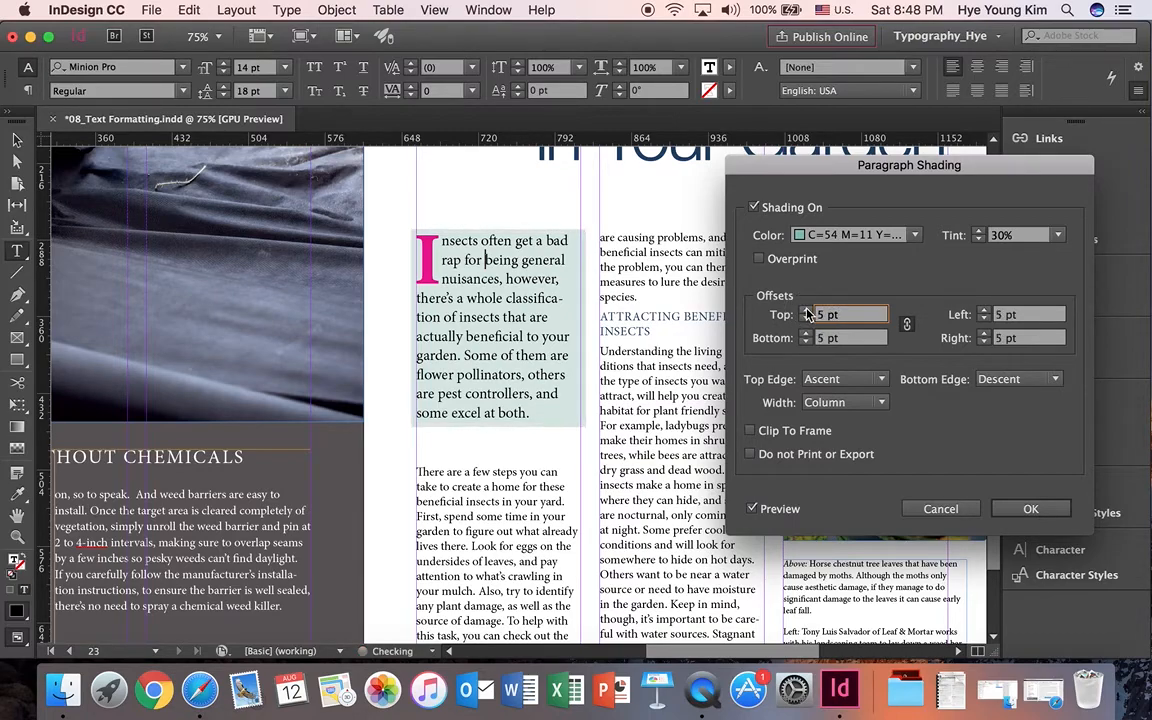
click(1030, 510)
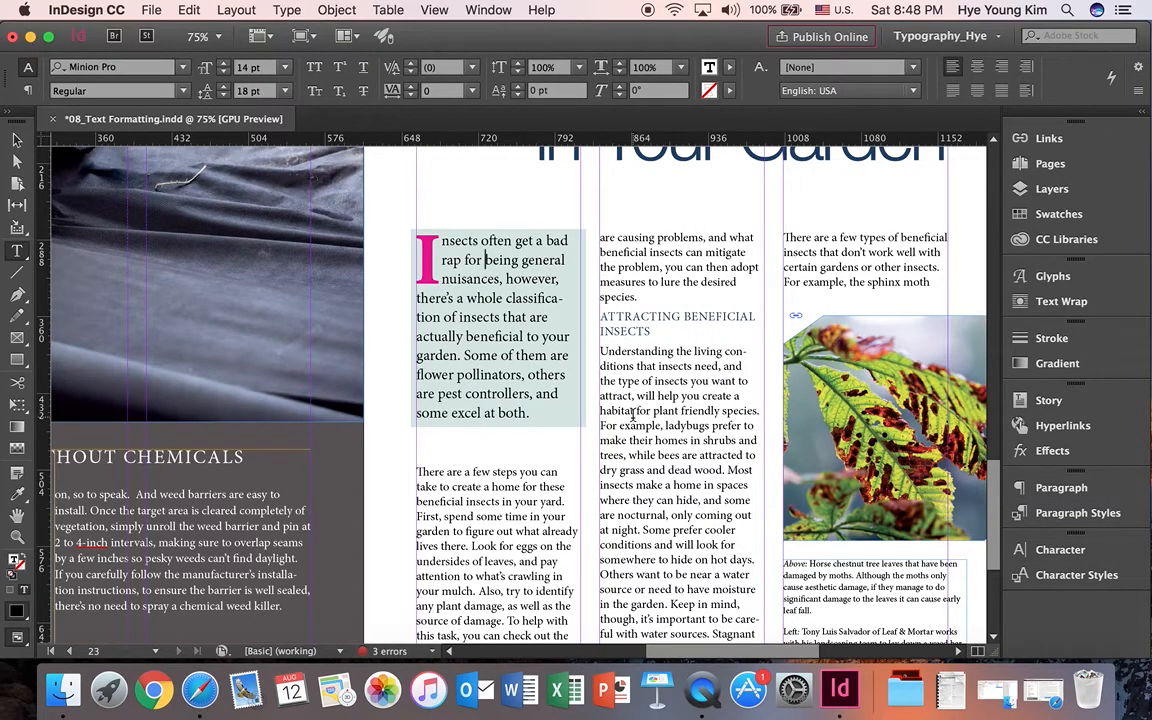
Fit the spread in the window, deselect everything and review the formatted pages in Preview mode.
key(super+alt+0)
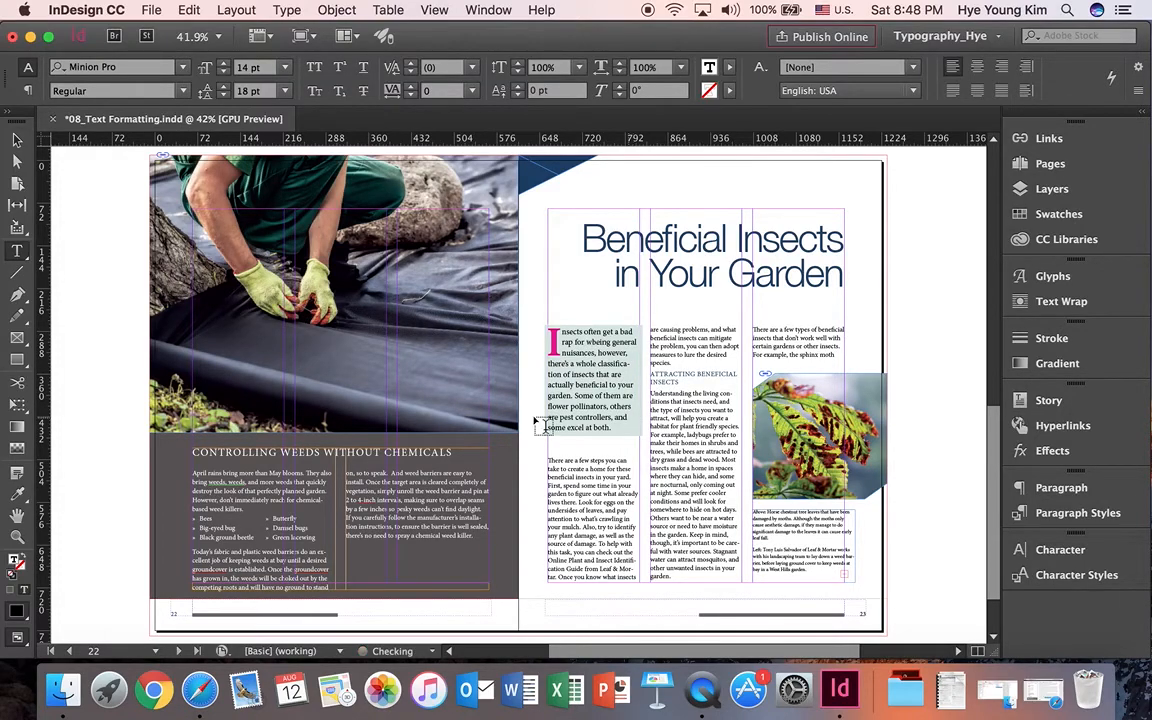
click(20, 140)
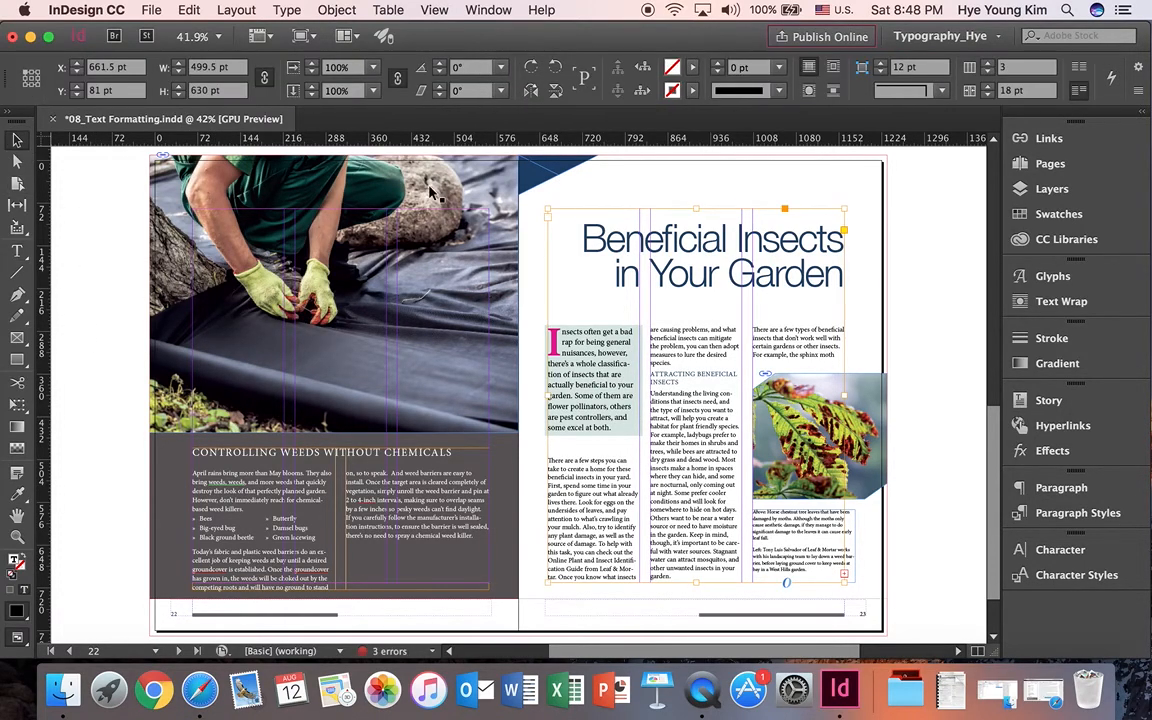
key(w)
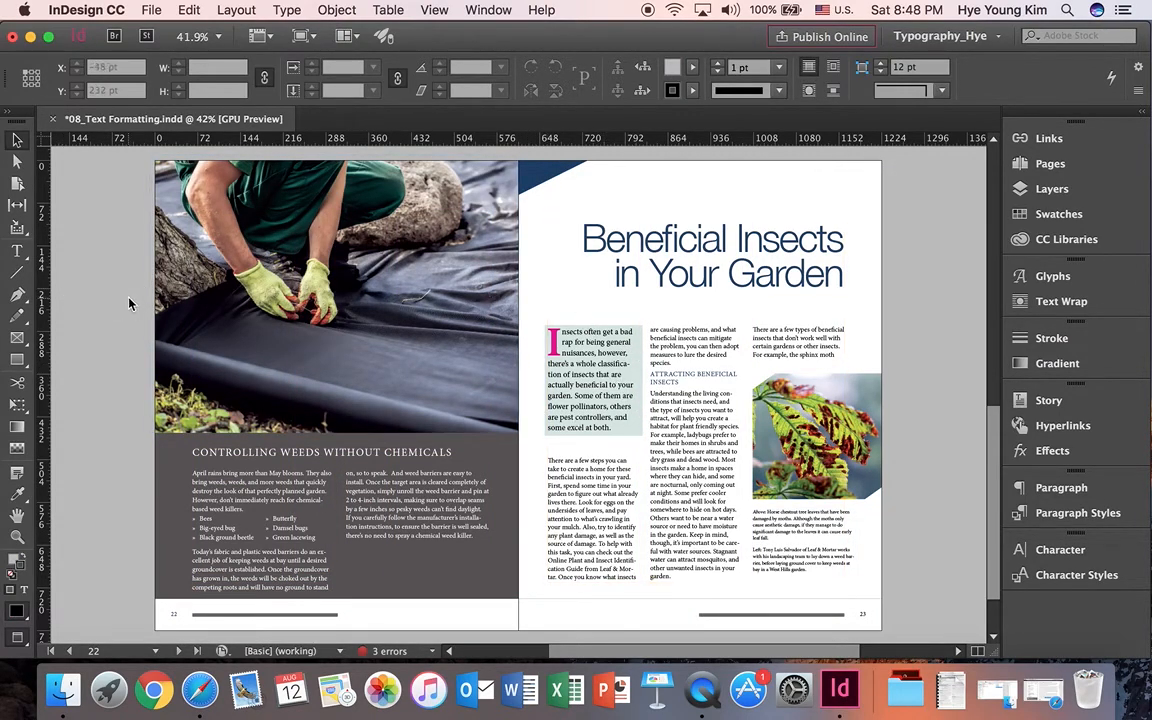
scroll(490, 420, down, 2)
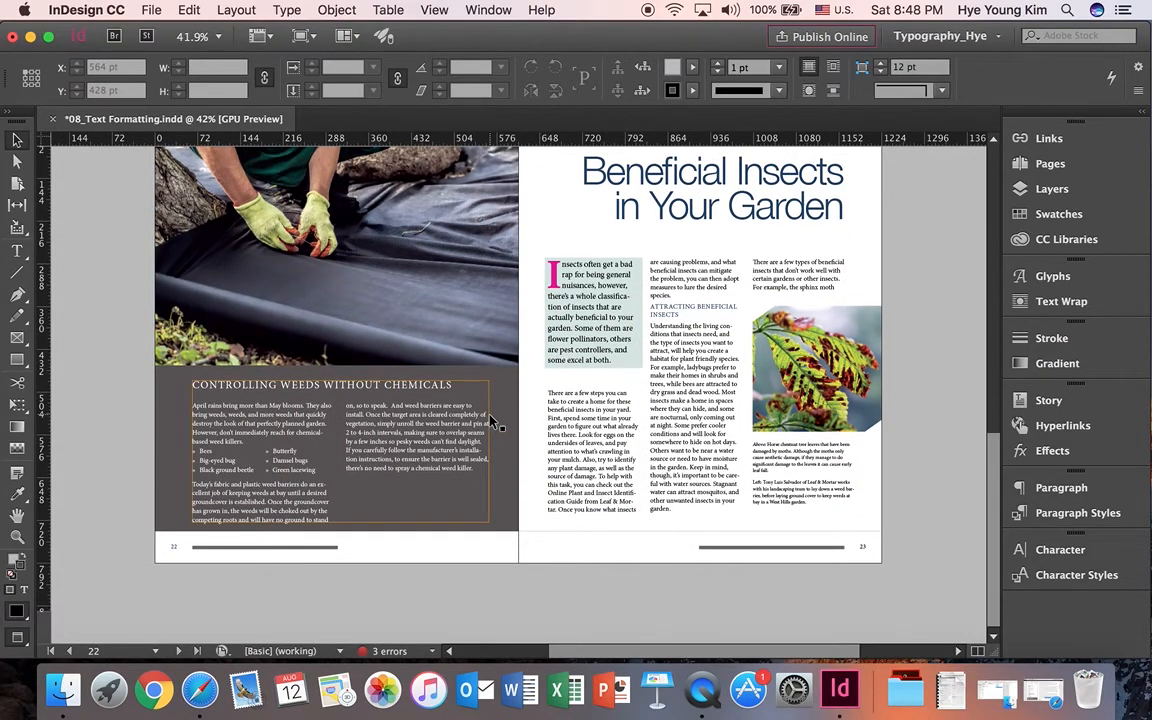
scroll(490, 420, up, 10)
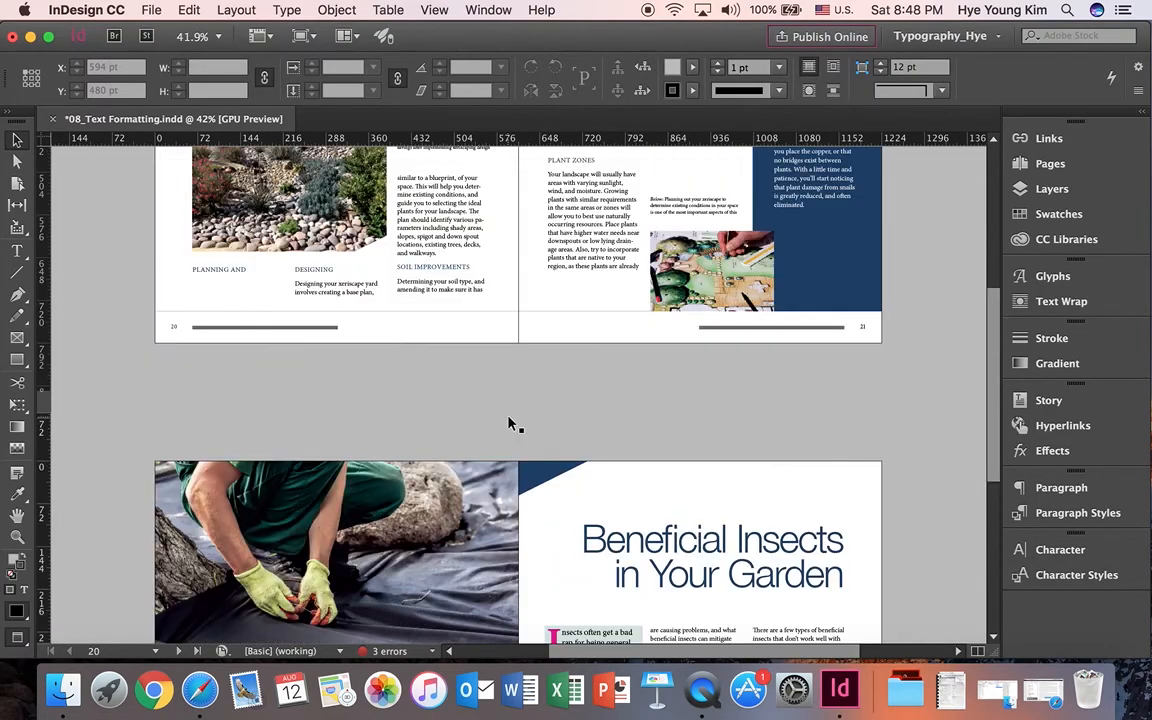
scroll(509, 424, up, 5)
Save the document under a new name, adding an underscore and the author's first name to "08_Text Formatting".
click(148, 12)
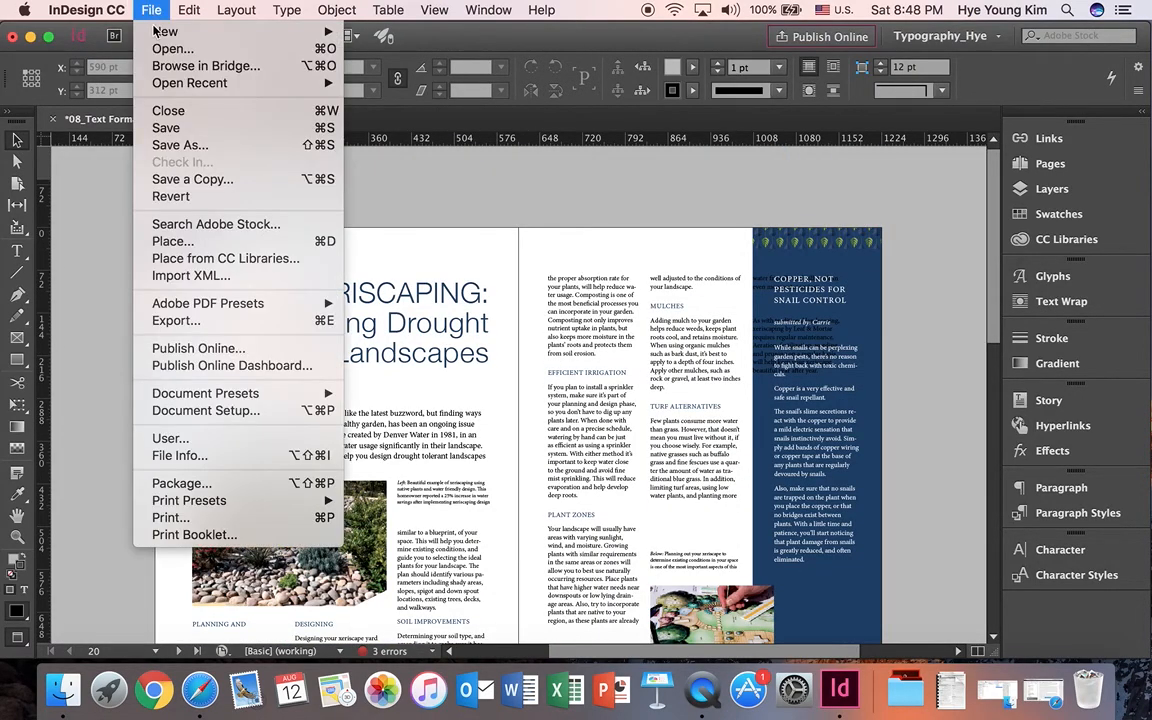
click(155, 144)
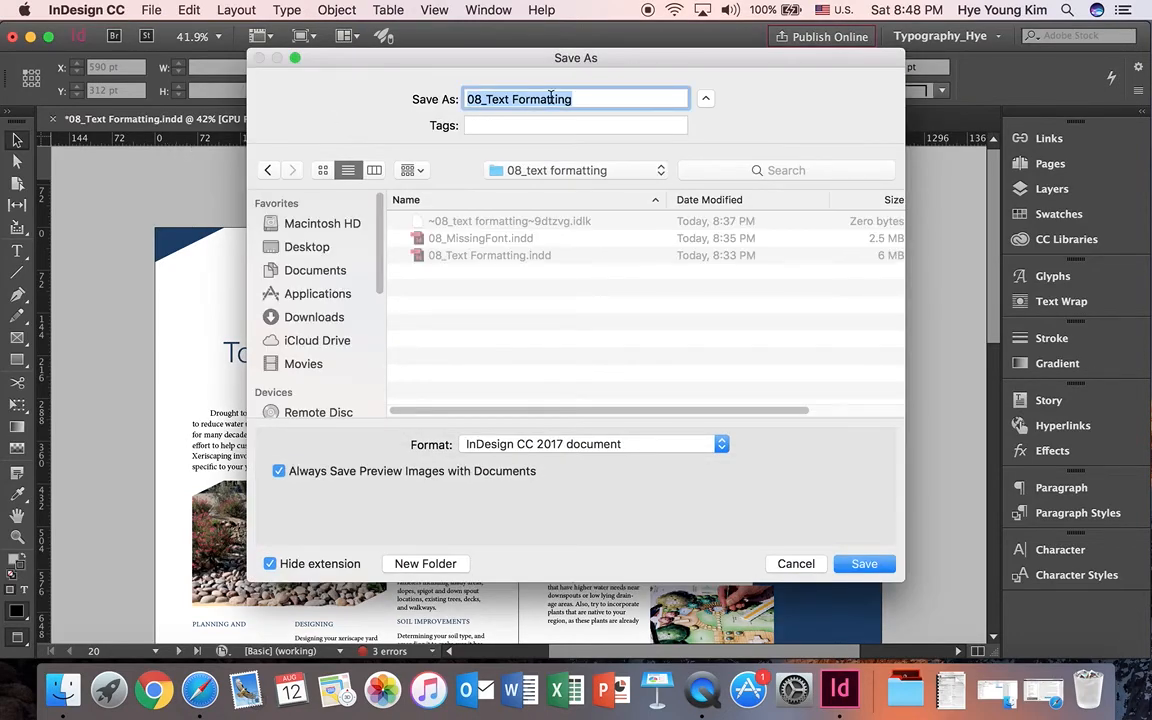
click(601, 99)
text(_Hy)
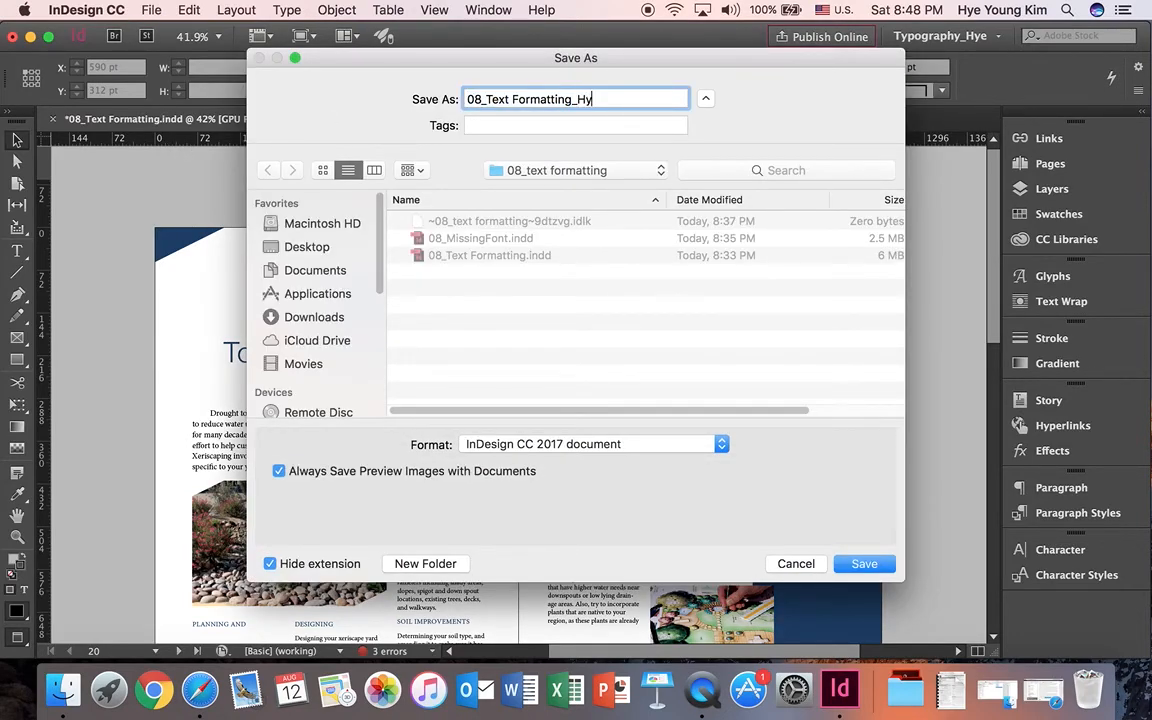
text(e)
key(Return)
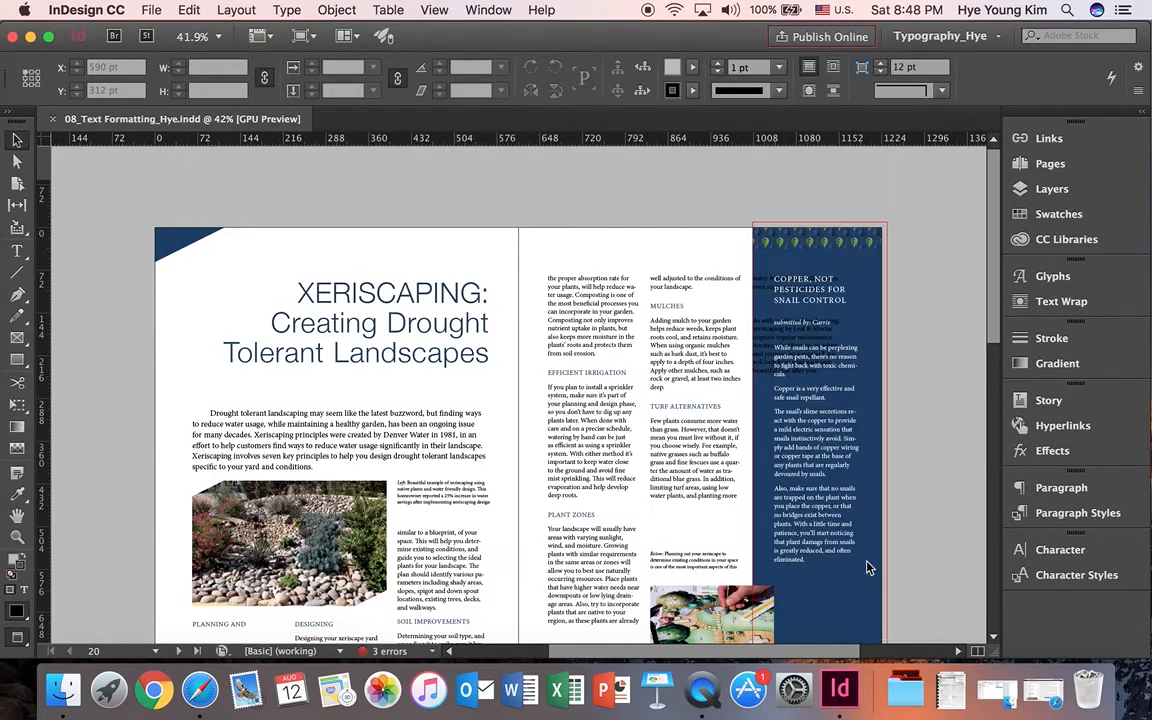
Export the document as Adobe PDF (Print) under the saved document's name, using High Quality Print and viewing the PDF after exporting.
click(151, 10)
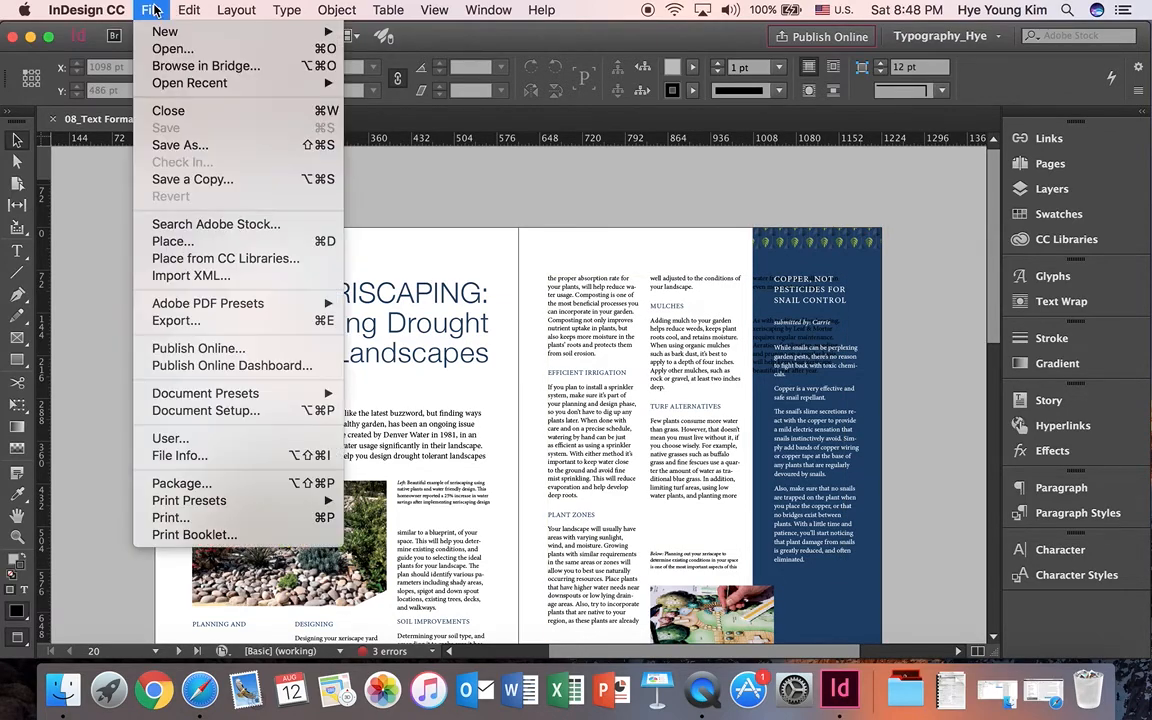
click(194, 328)
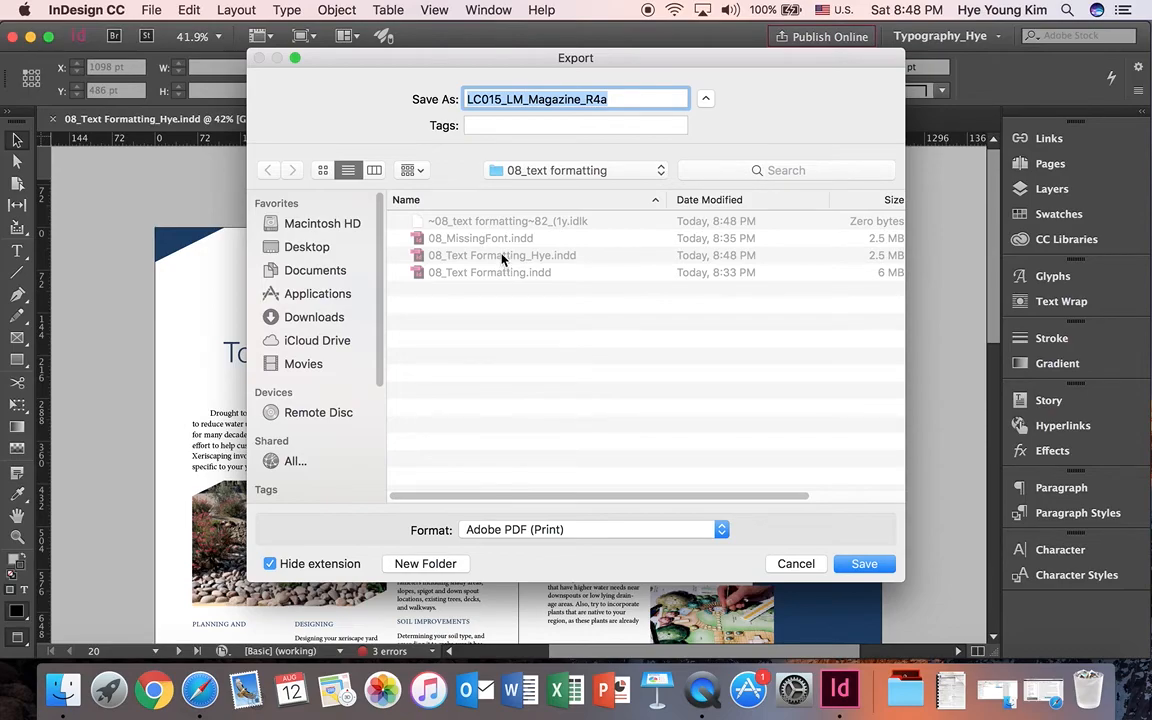
click(503, 256)
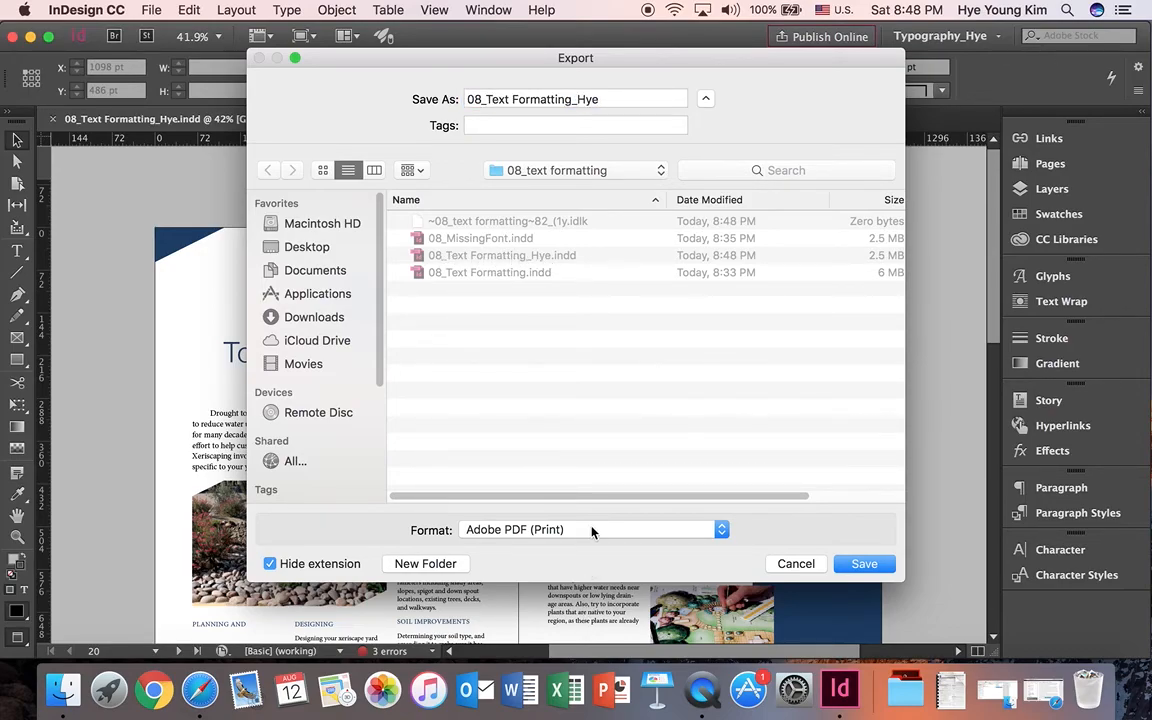
click(858, 566)
click(660, 385)
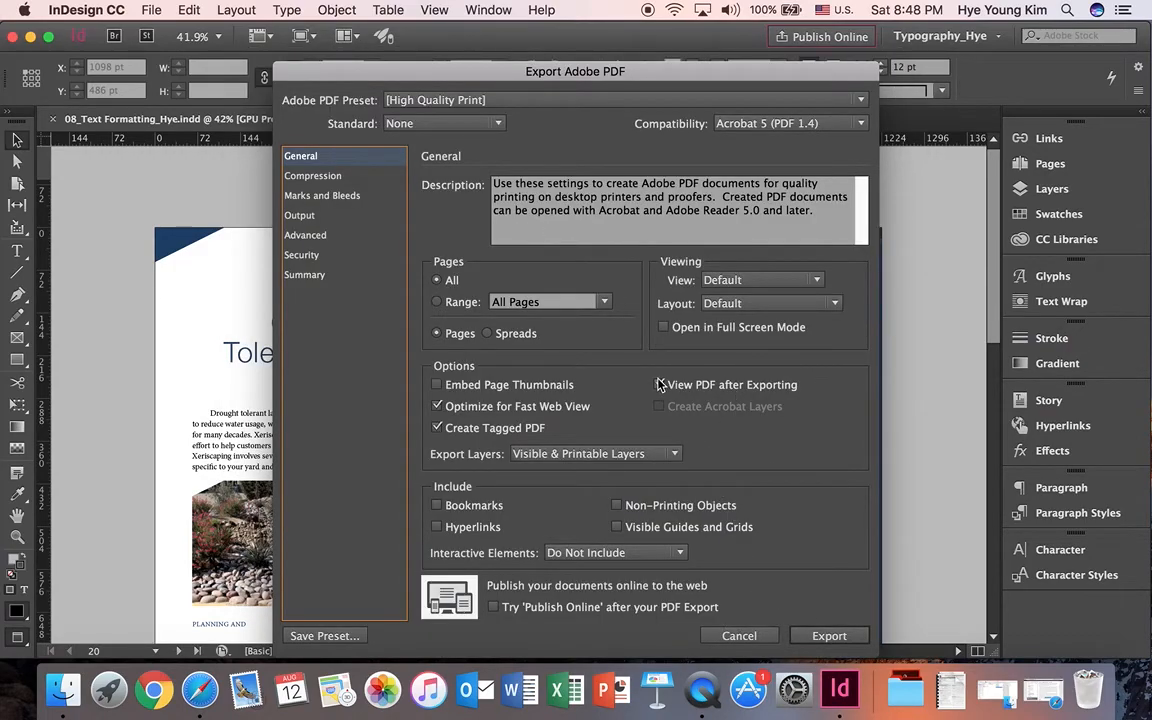
click(829, 638)
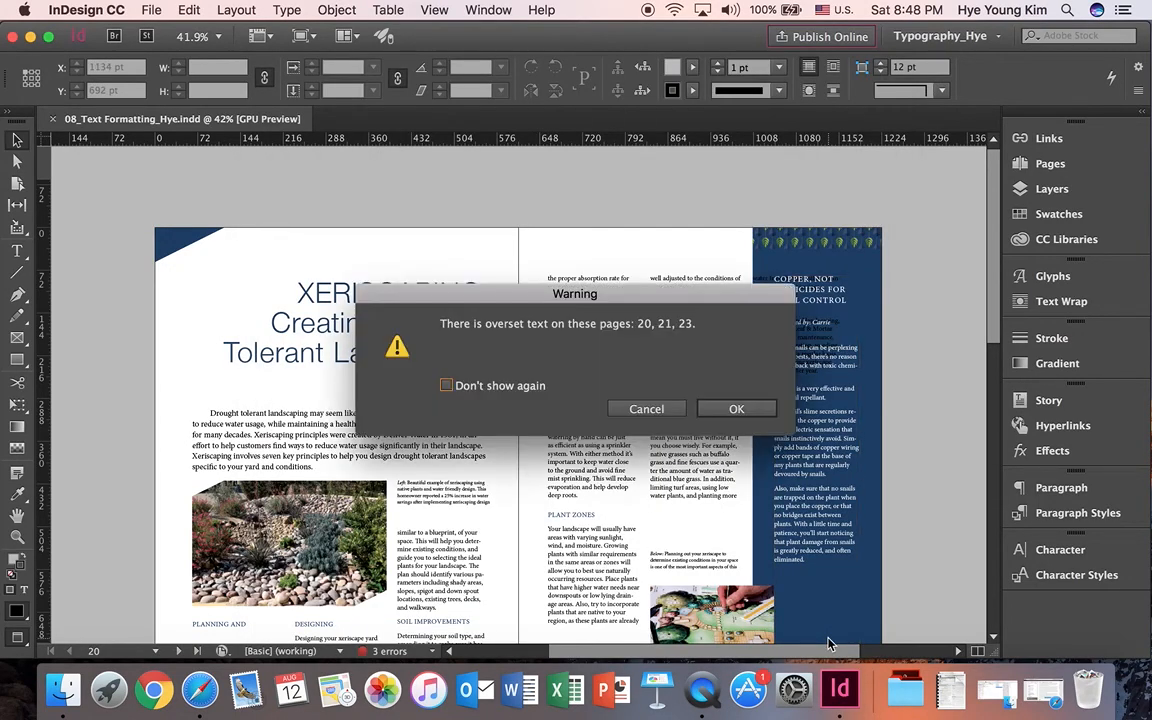
click(752, 411)
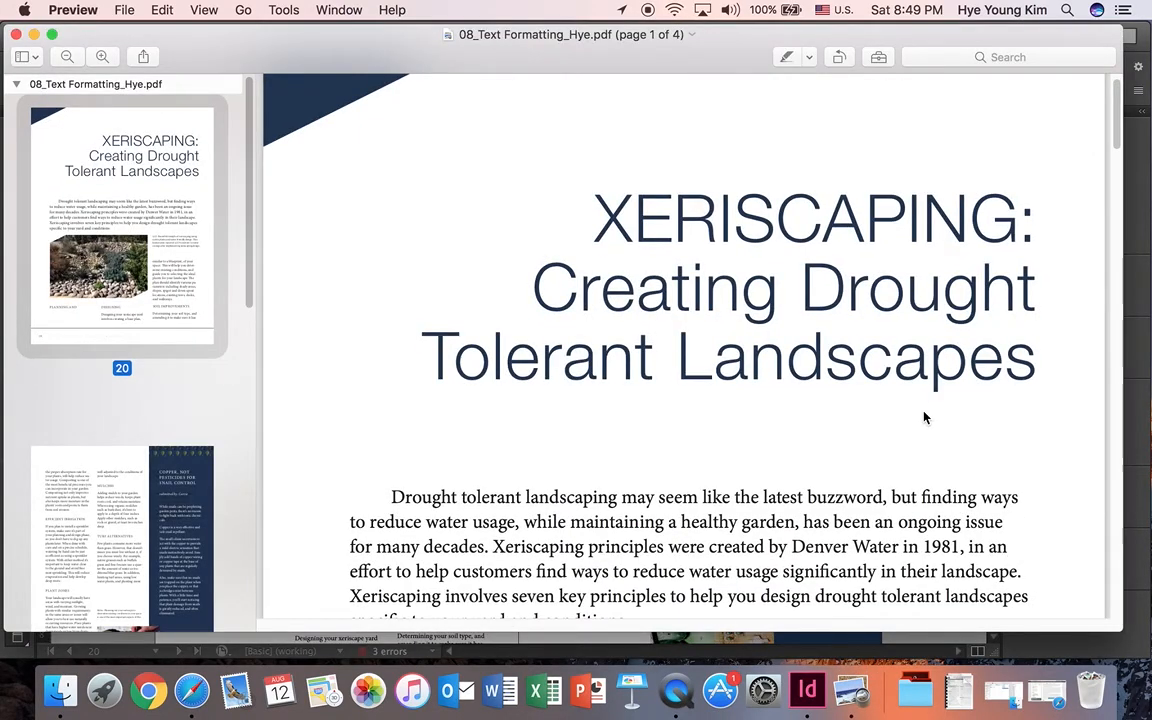
Examine the "XERISCAPING" headline and intro paragraph on page 20 of the exported PDF in Preview.
click(67, 57)
click(67, 57)
click(67, 57)
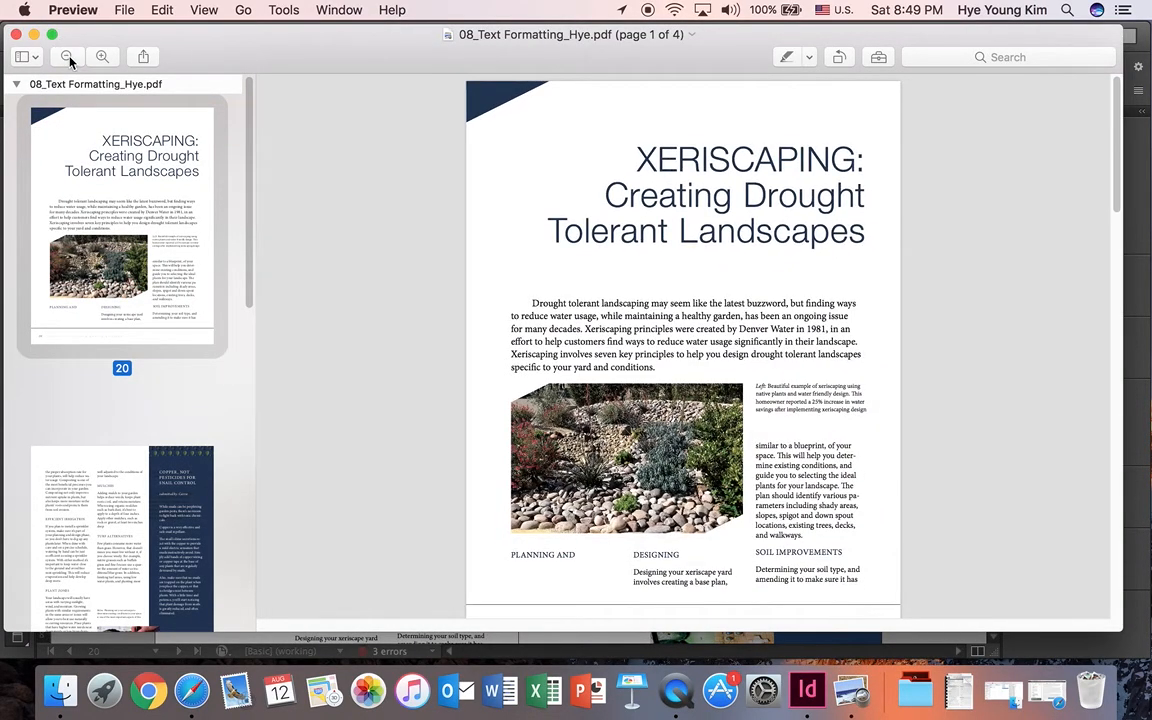
click(97, 57)
scroll(604, 265, up, 2)
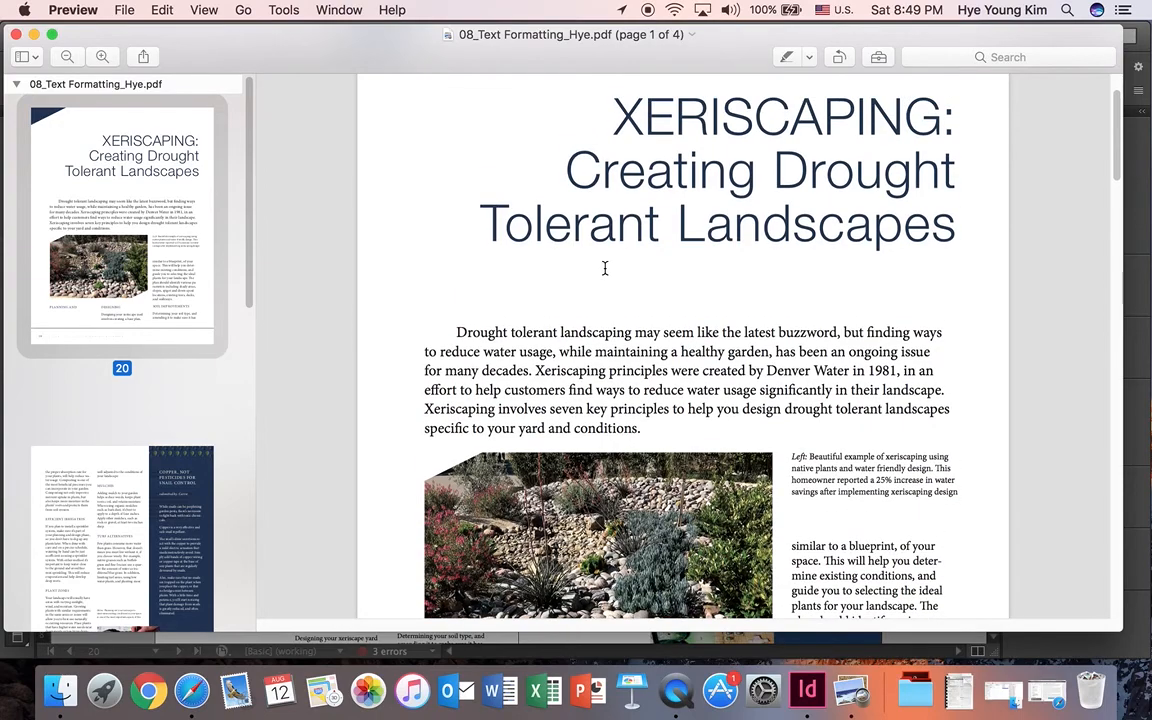
scroll(632, 234, up, 1)
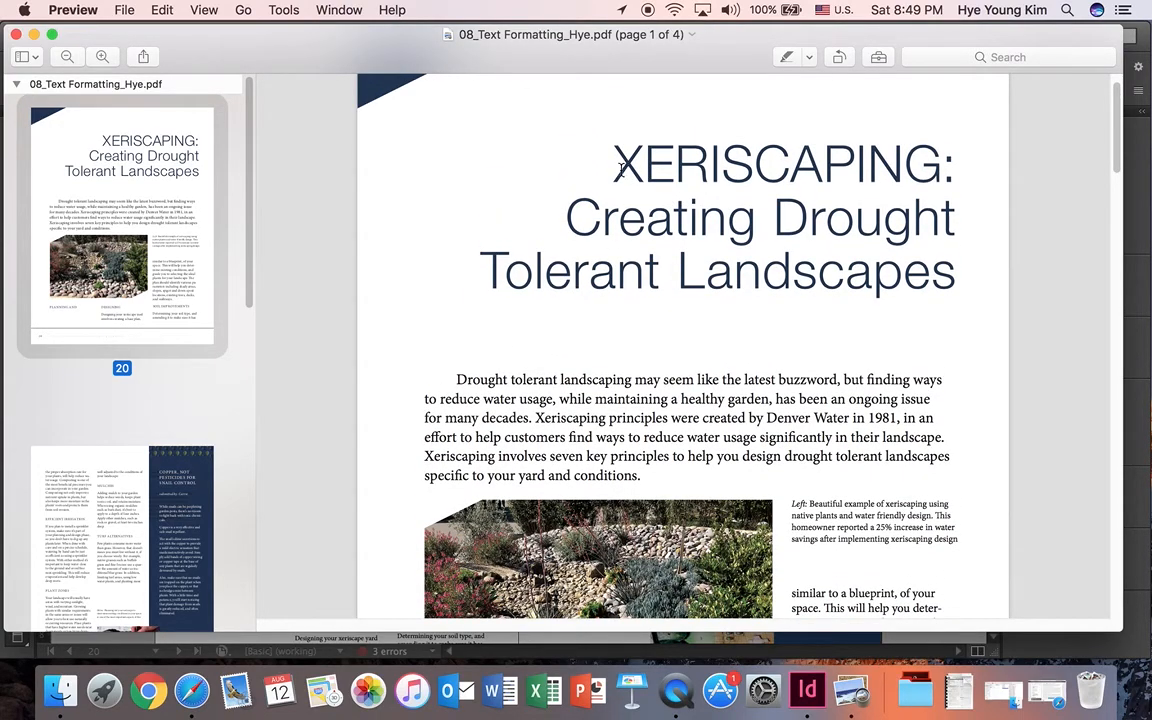
drag(620, 170, 967, 167)
click(913, 175)
drag(611, 167, 566, 160)
click(939, 172)
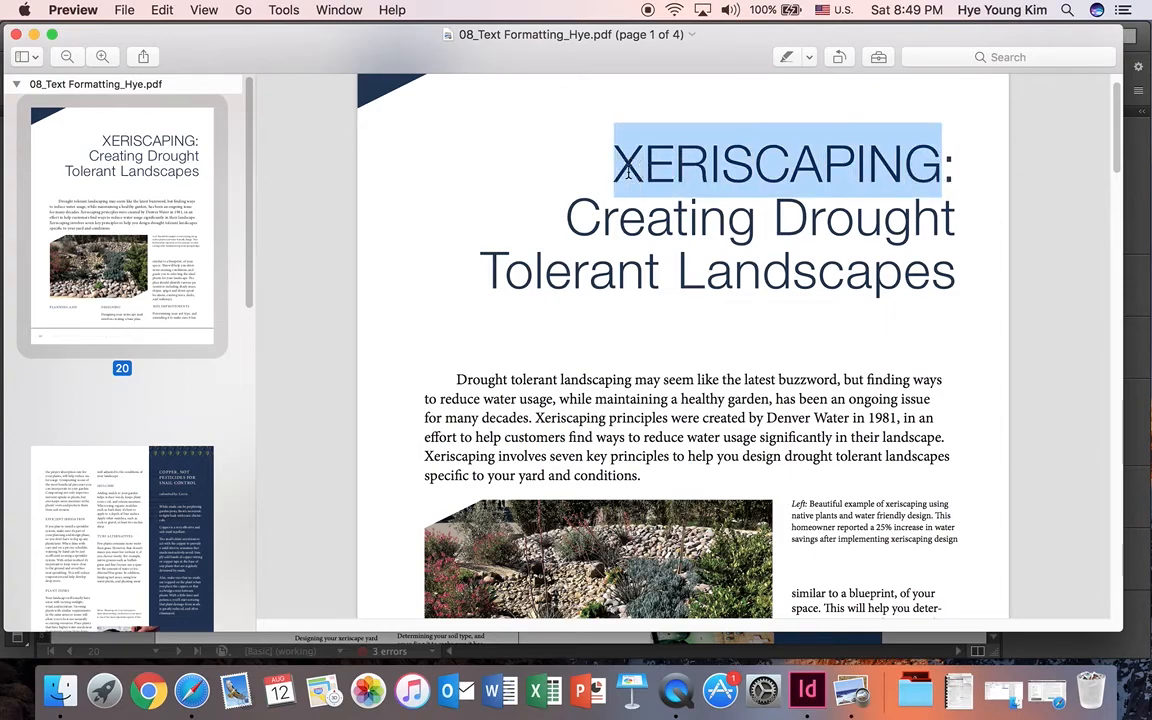
click(965, 187)
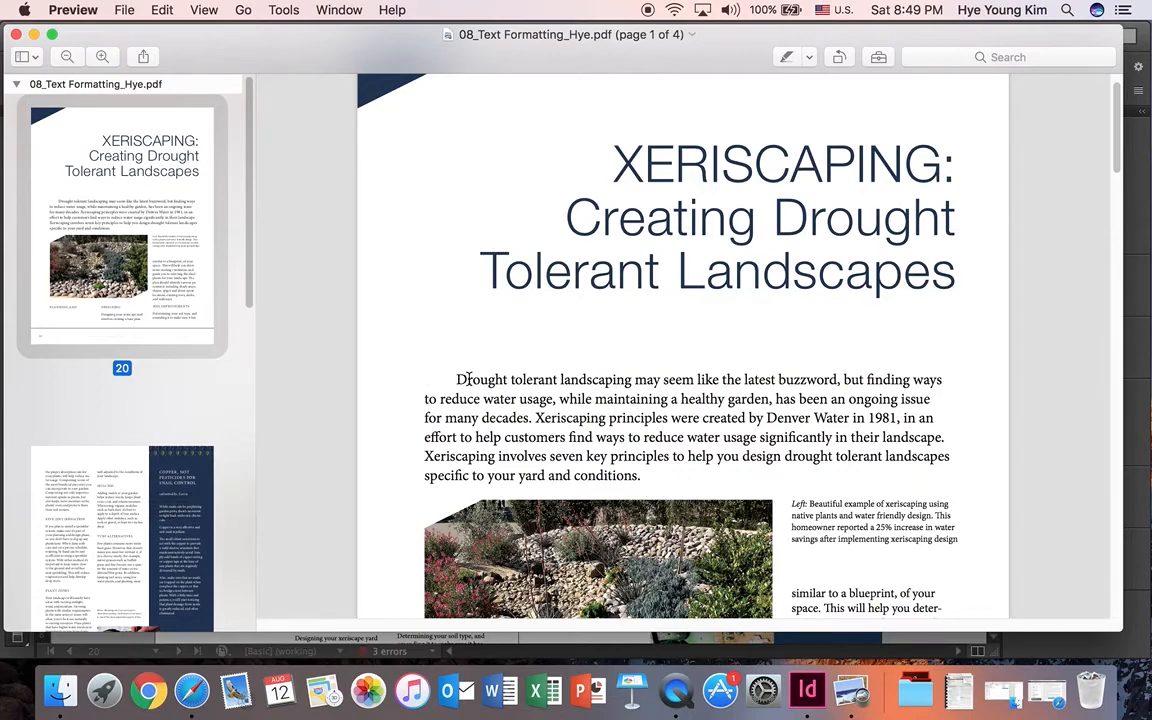
Check the remaining PDF pages through page 23, including the spanning weeds heading, the split bulleted list and the shaded drop-cap paragraph.
scroll(600, 370, down, 5)
scroll(565, 330, down, 2)
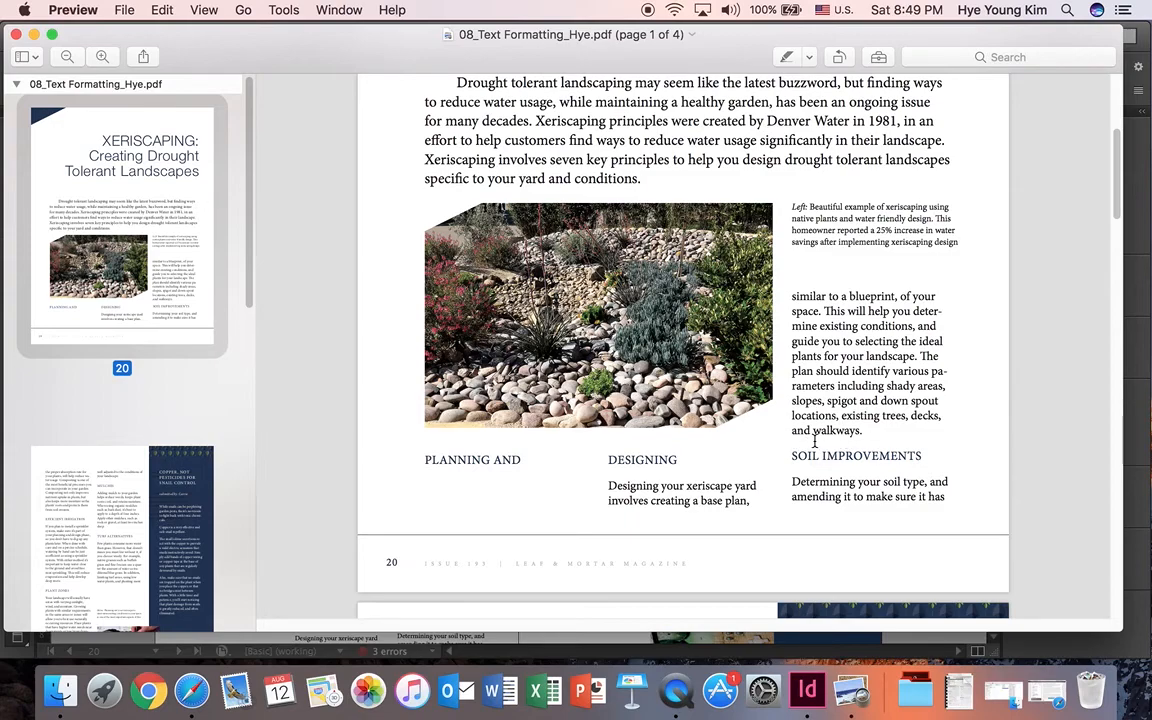
scroll(833, 444, down, 10)
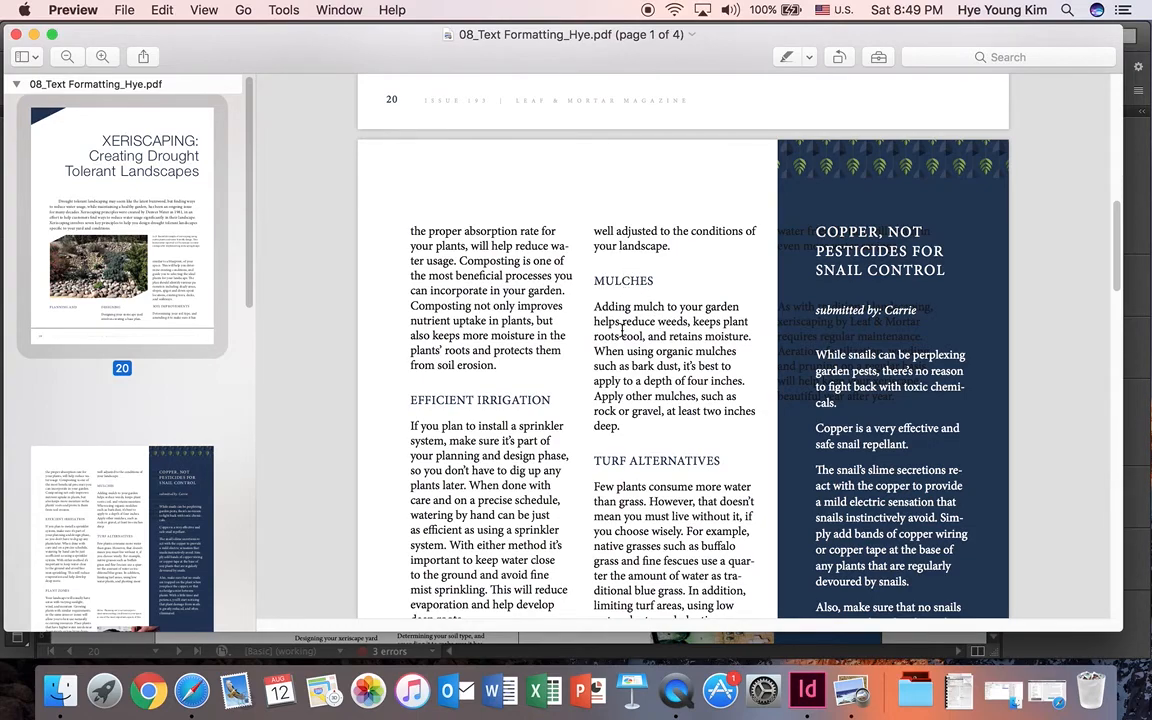
scroll(626, 330, down, 2)
scroll(626, 343, down, 15)
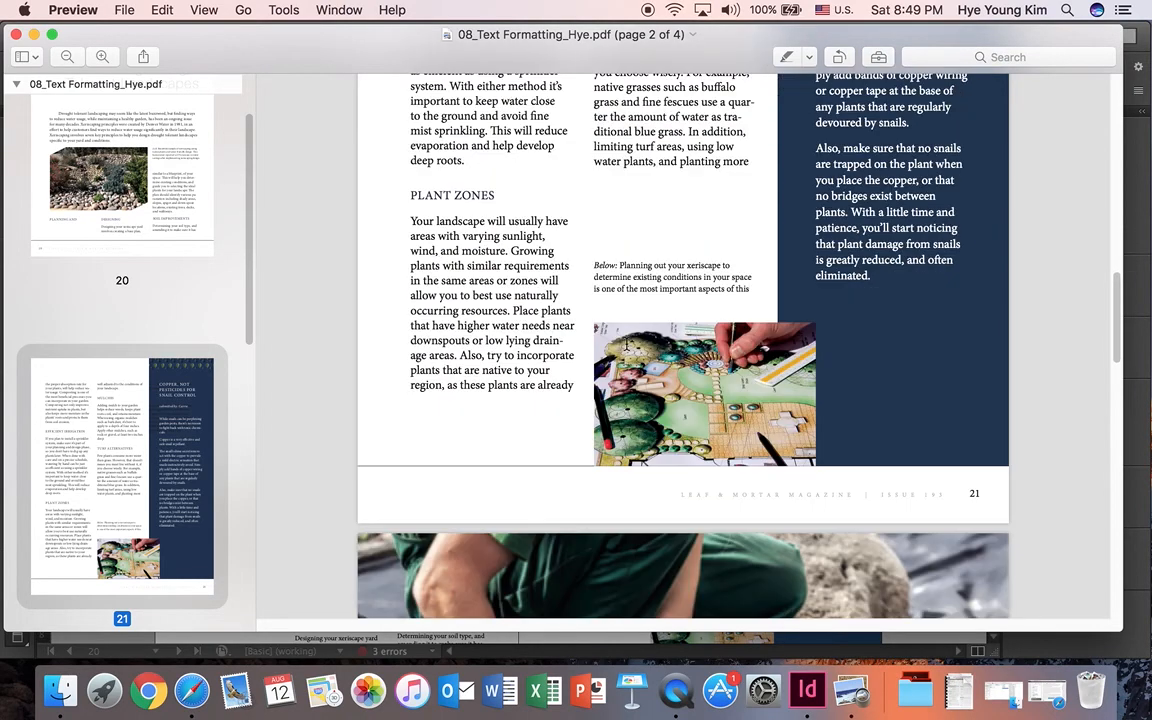
scroll(626, 343, down, 5)
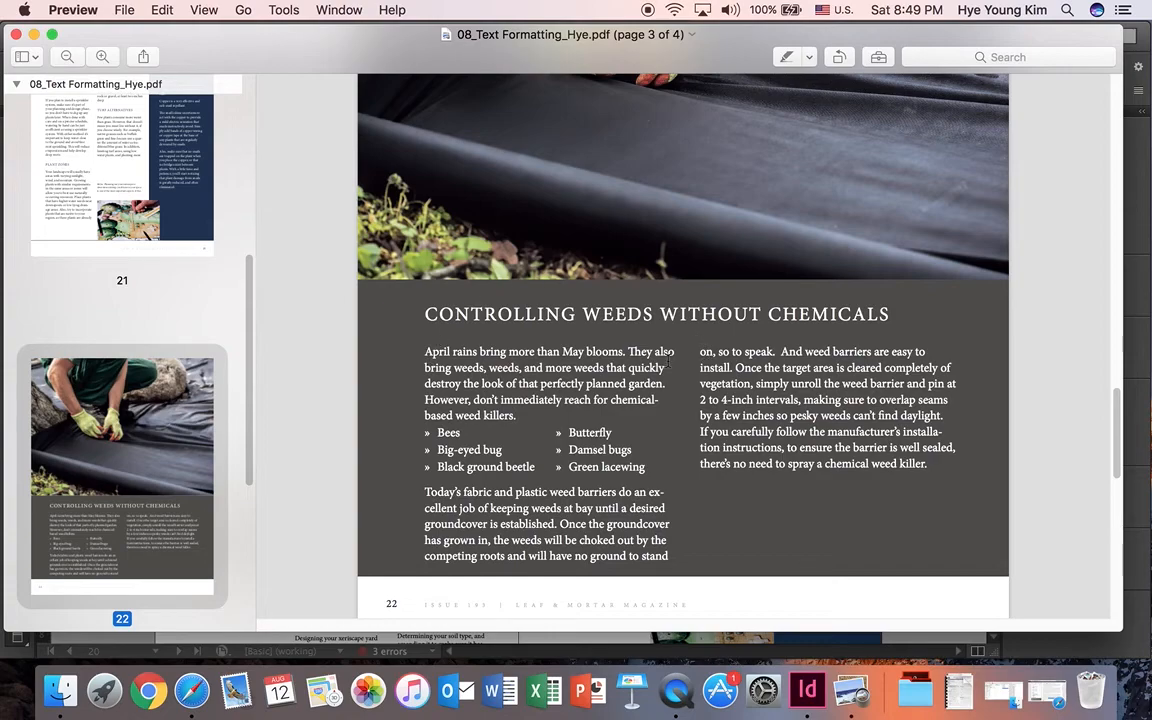
drag(430, 316, 897, 318)
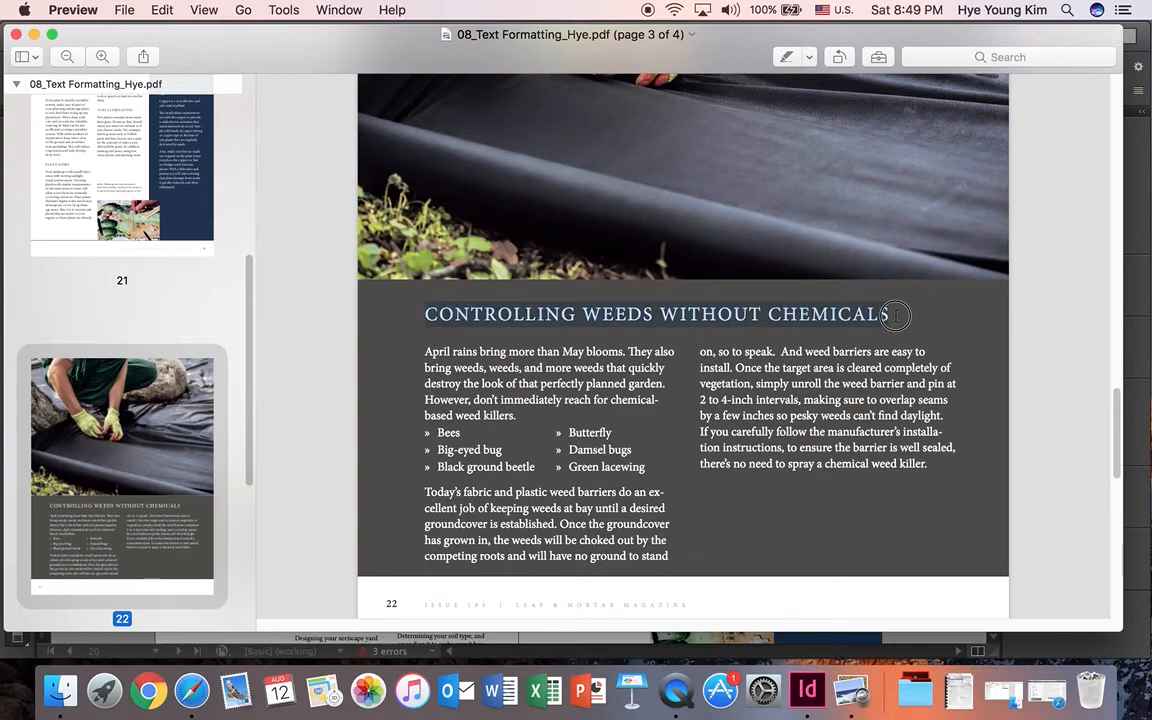
mouse_move(502, 315)
mouse_down()
mouse_move(805, 314)
mouse_move(484, 311)
mouse_up()
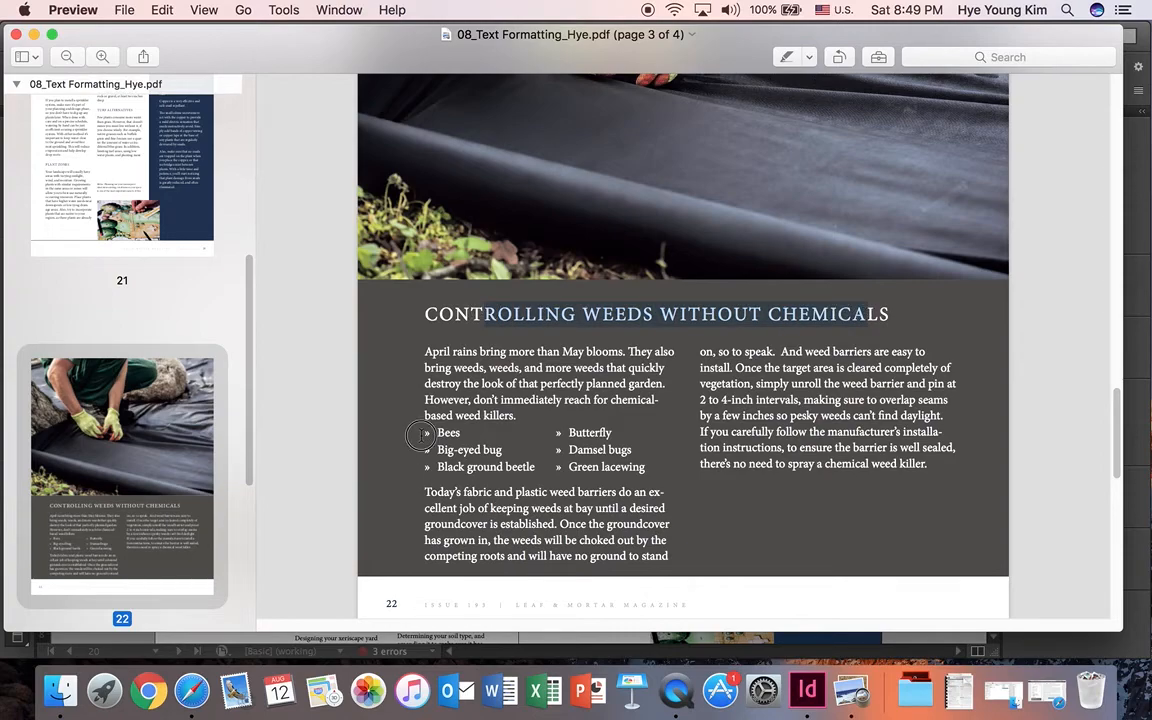
drag(424, 430, 650, 470)
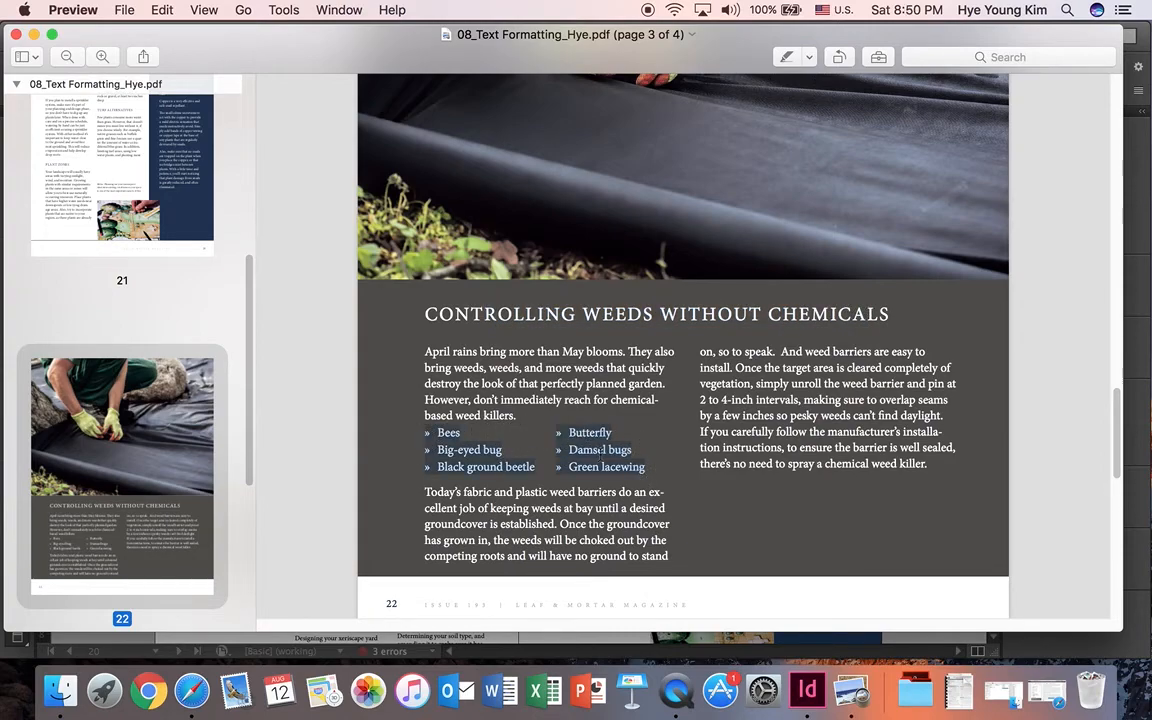
scroll(786, 407, down, 10)
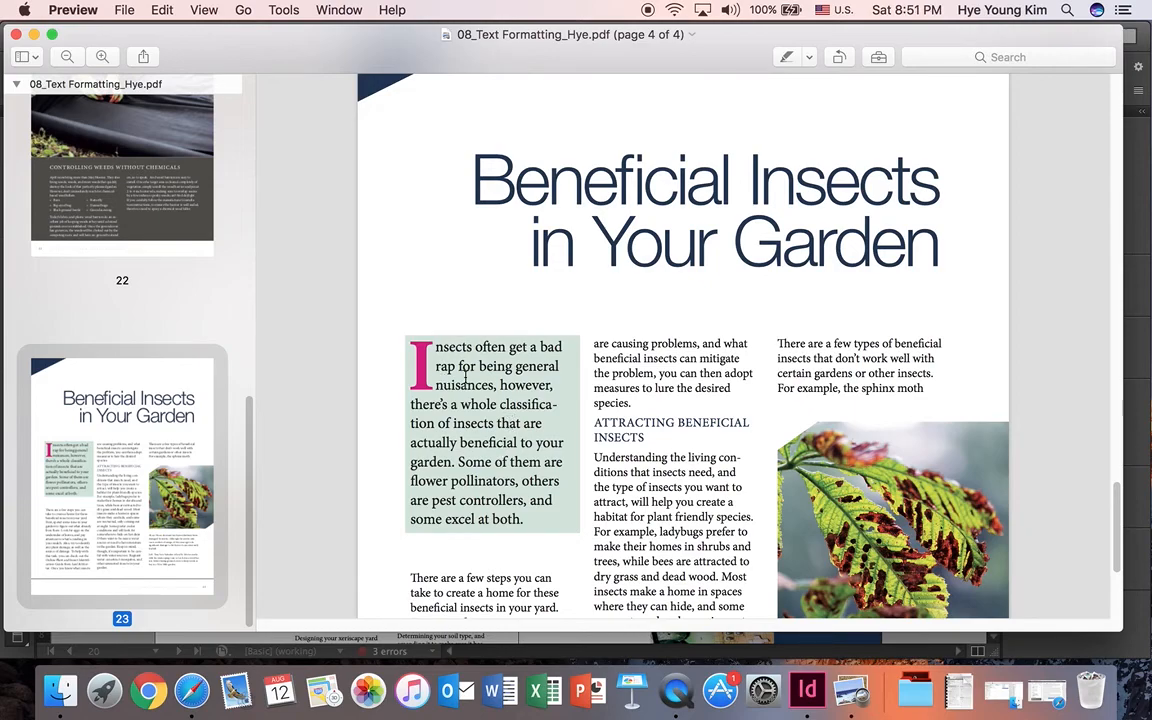
scroll(497, 395, down, 5)
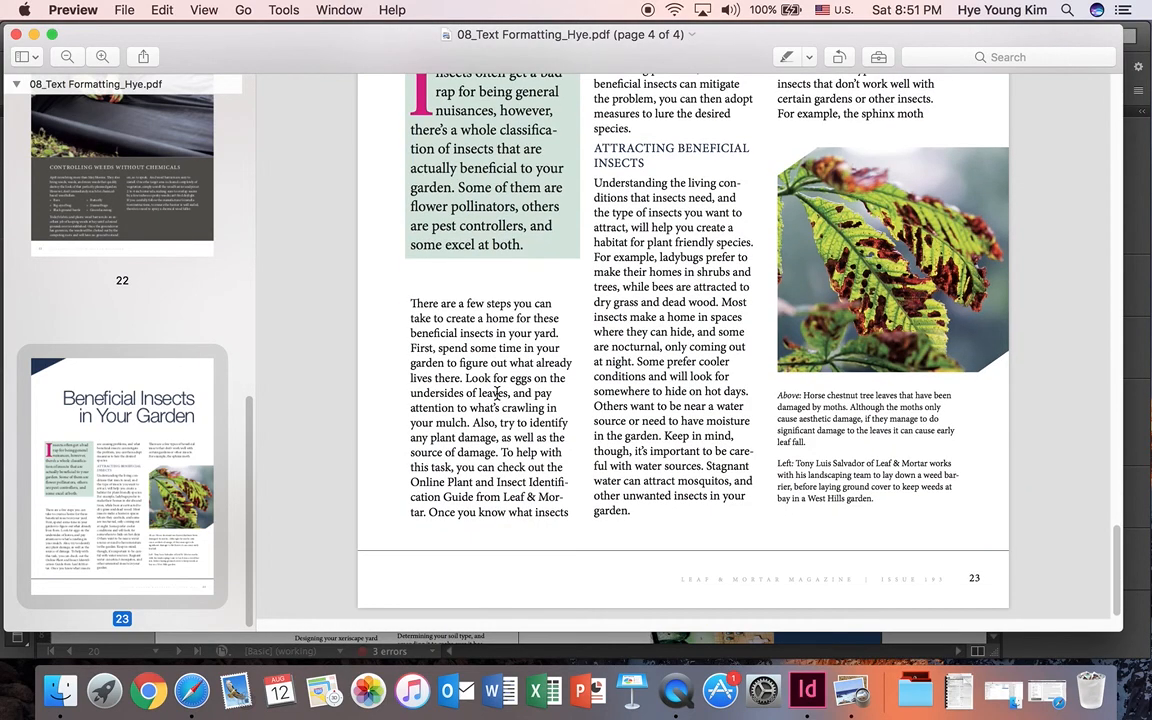
Close the PDF, return to InDesign, then save and close the formatted document.
click(15, 35)
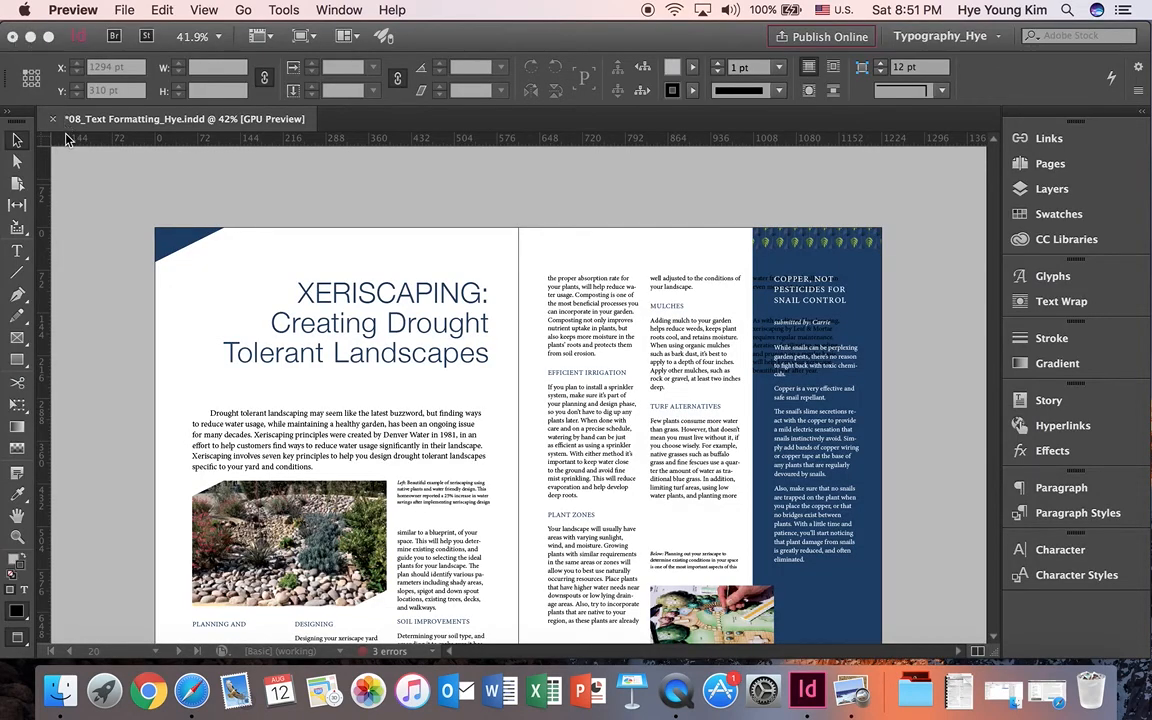
click(72, 149)
click(145, 9)
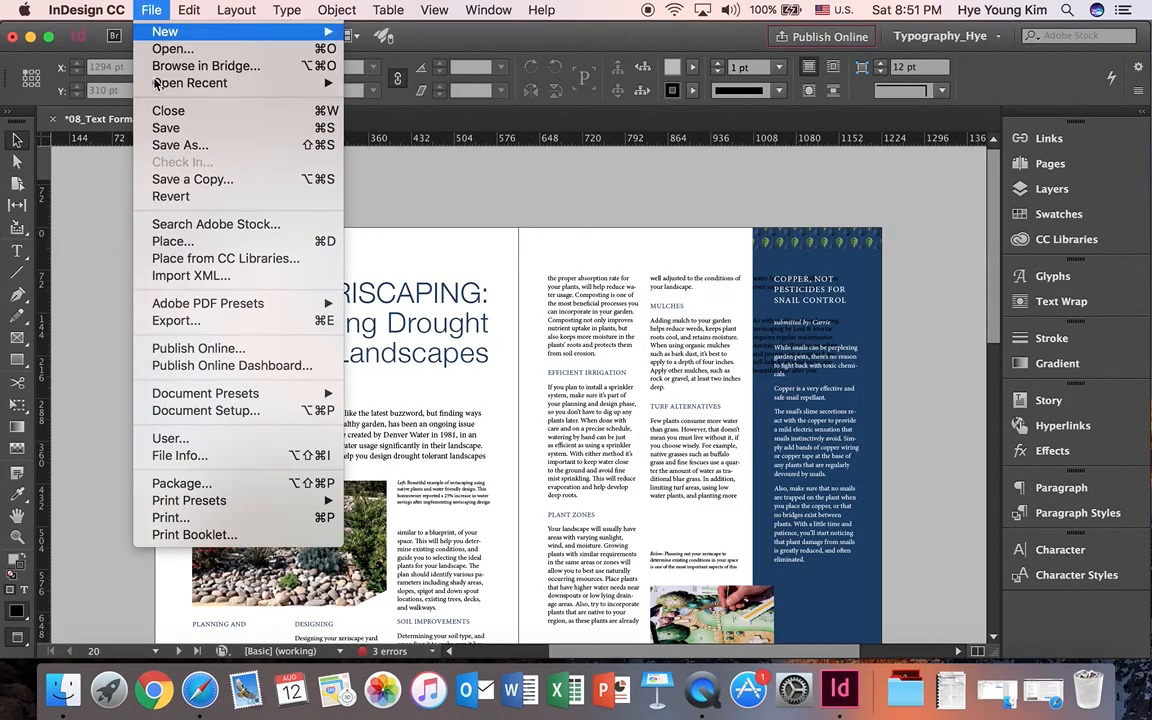
click(160, 132)
click(53, 118)
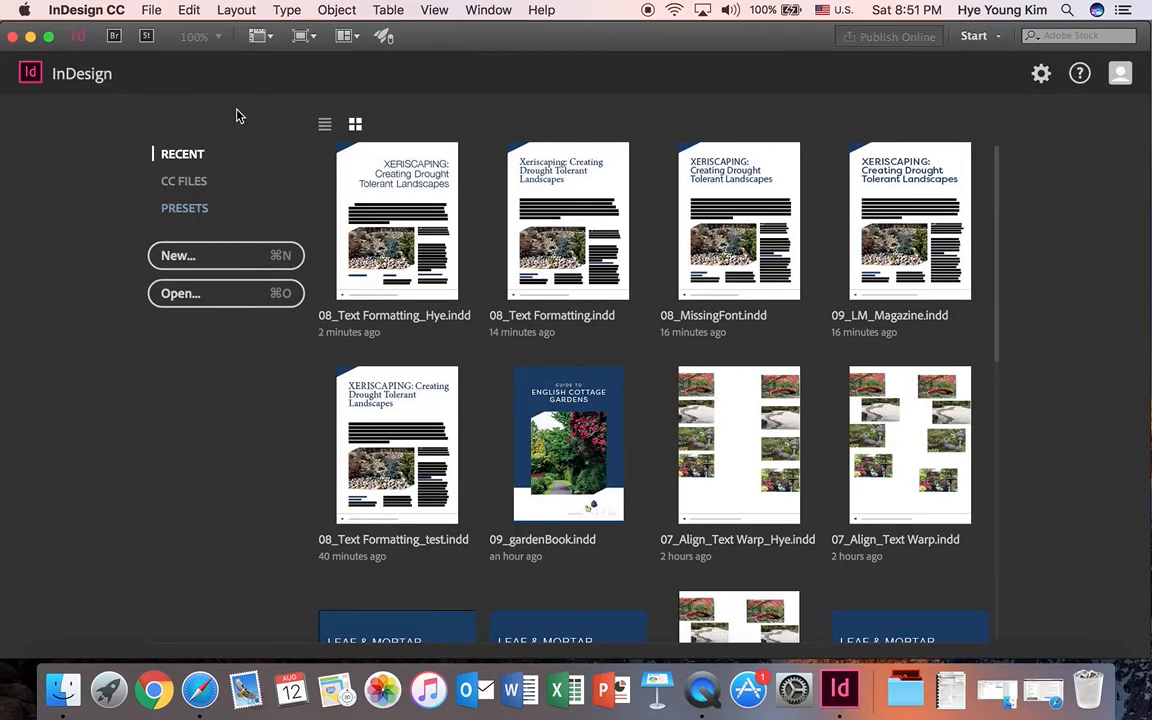
Open 08_MissingFont.indd from the "08_text formatting" folder.
click(150, 10)
click(170, 48)
click(360, 126)
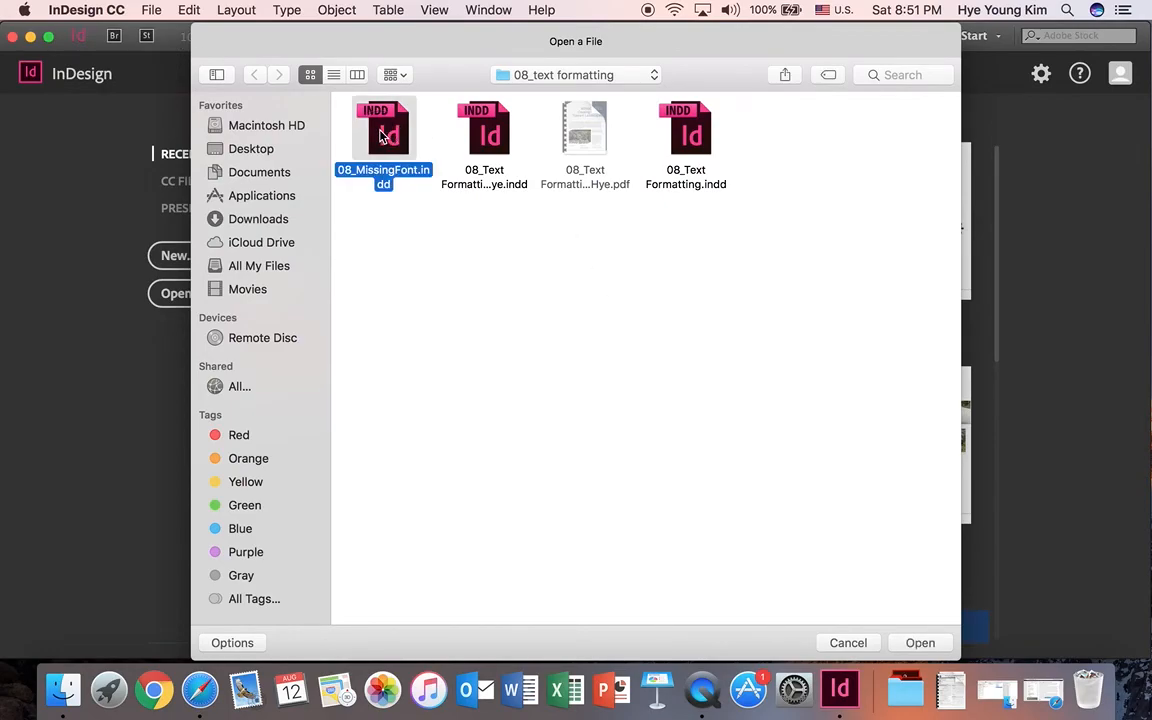
click(920, 643)
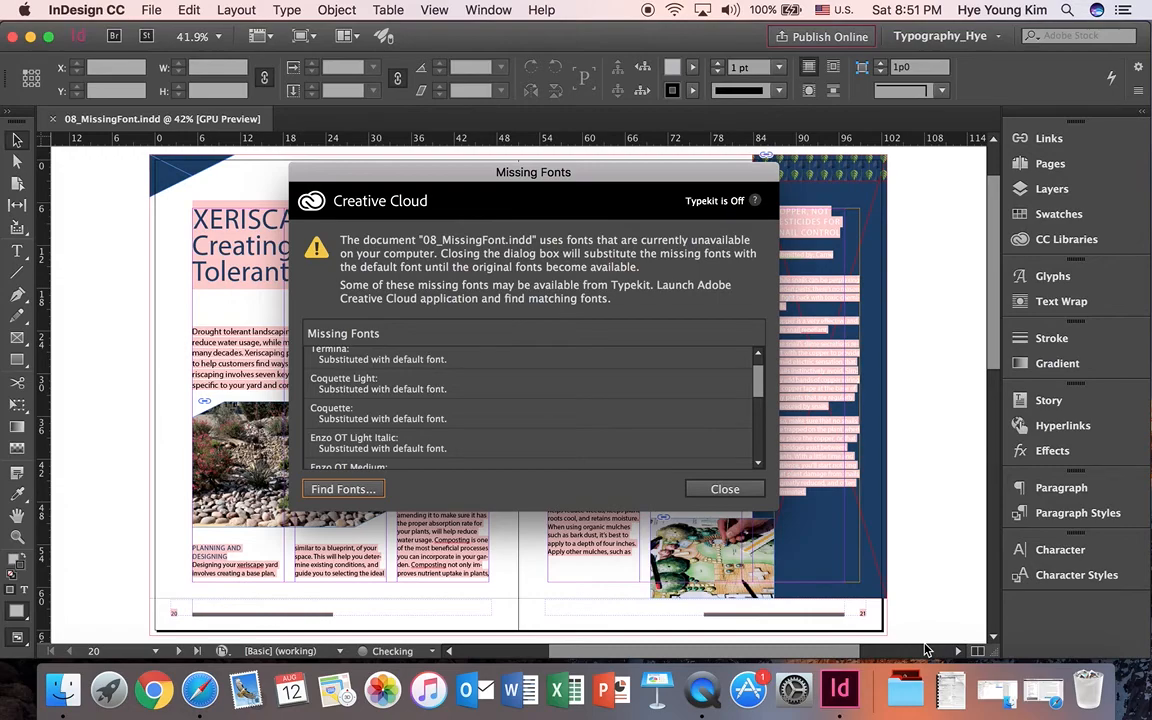
Look through the missing fonts reported for the document and open Find Font to replace them.
drag(509, 178, 468, 137)
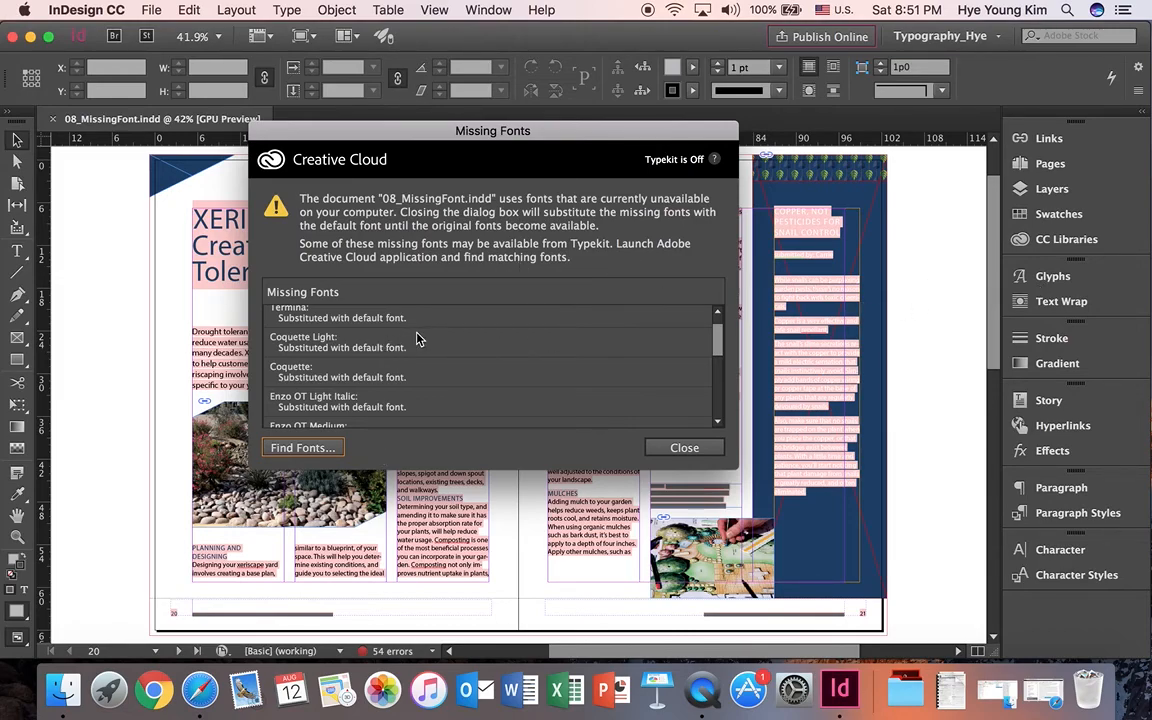
scroll(449, 341, up, 1)
scroll(383, 327, down, 6)
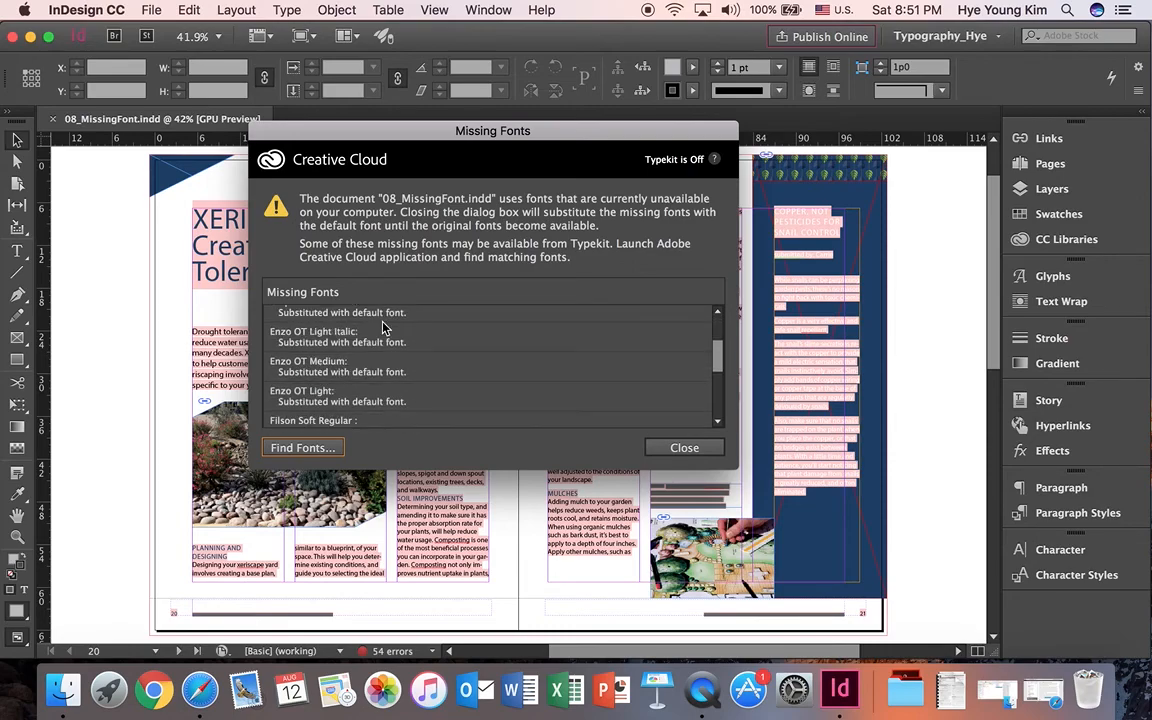
scroll(383, 327, down, 1)
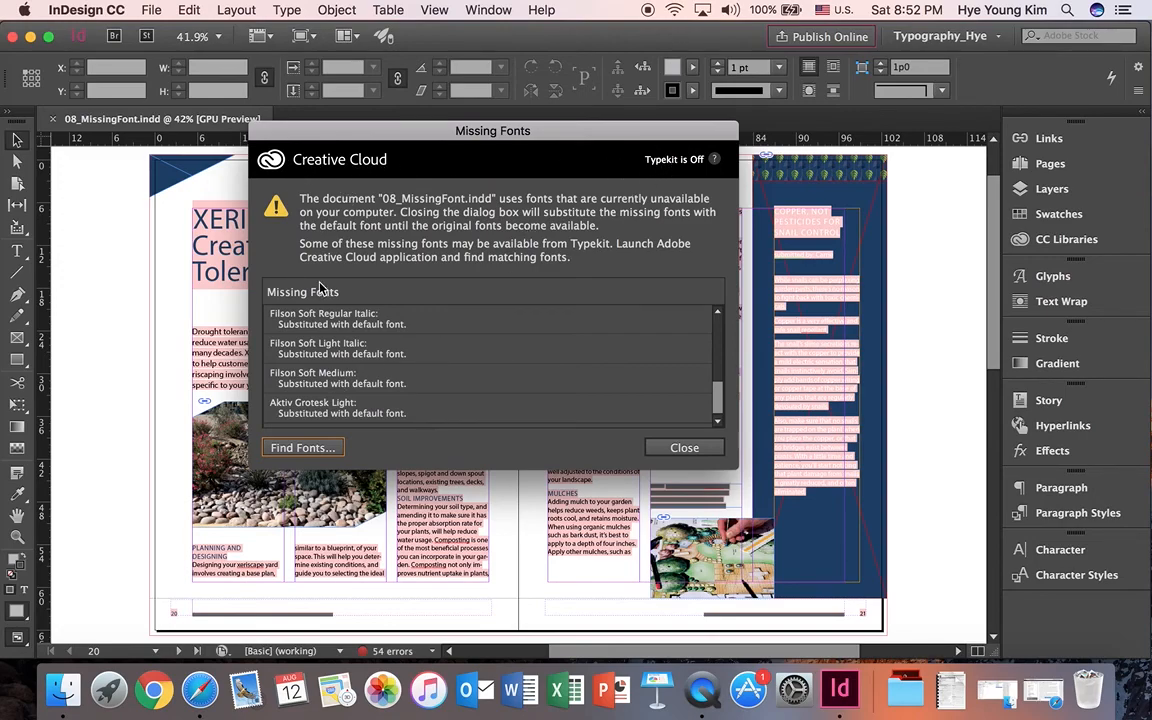
click(326, 452)
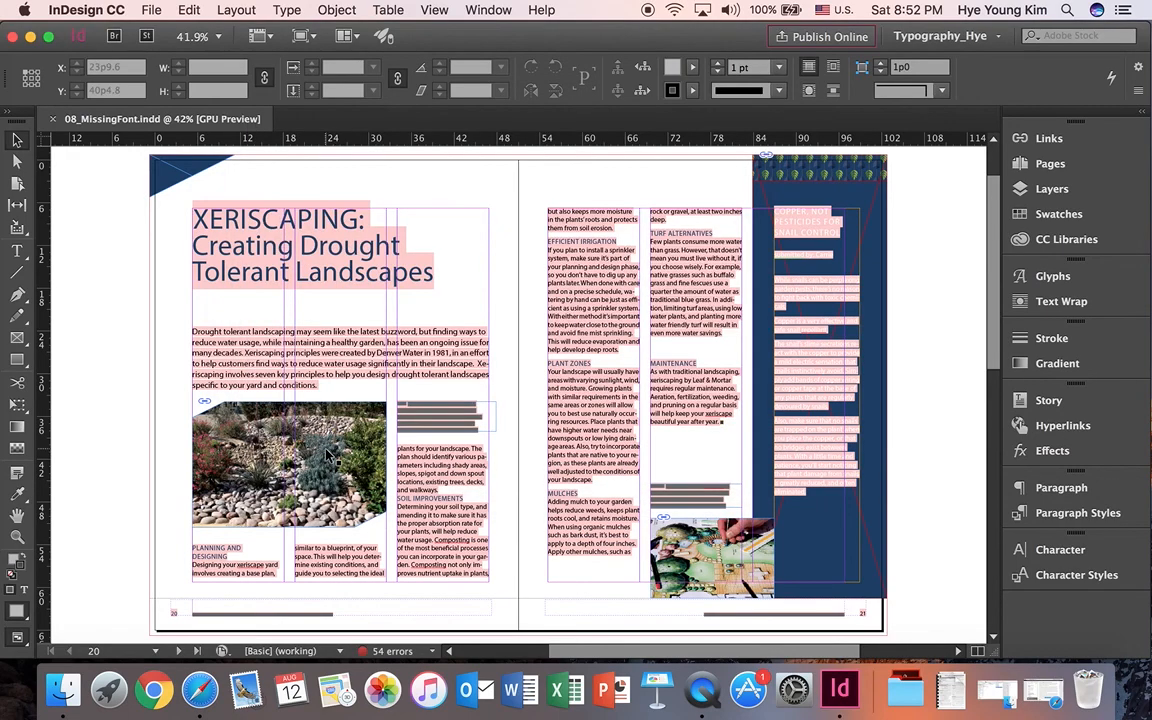
drag(861, 28, 545, 43)
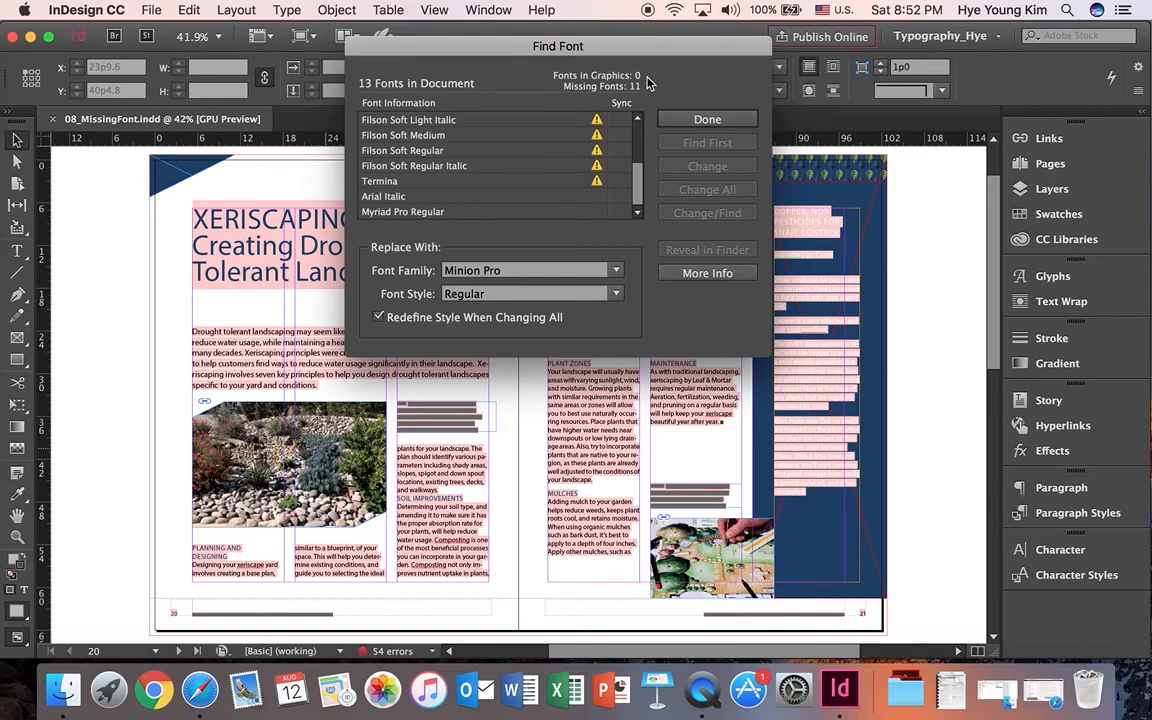
scroll(595, 145, up, 5)
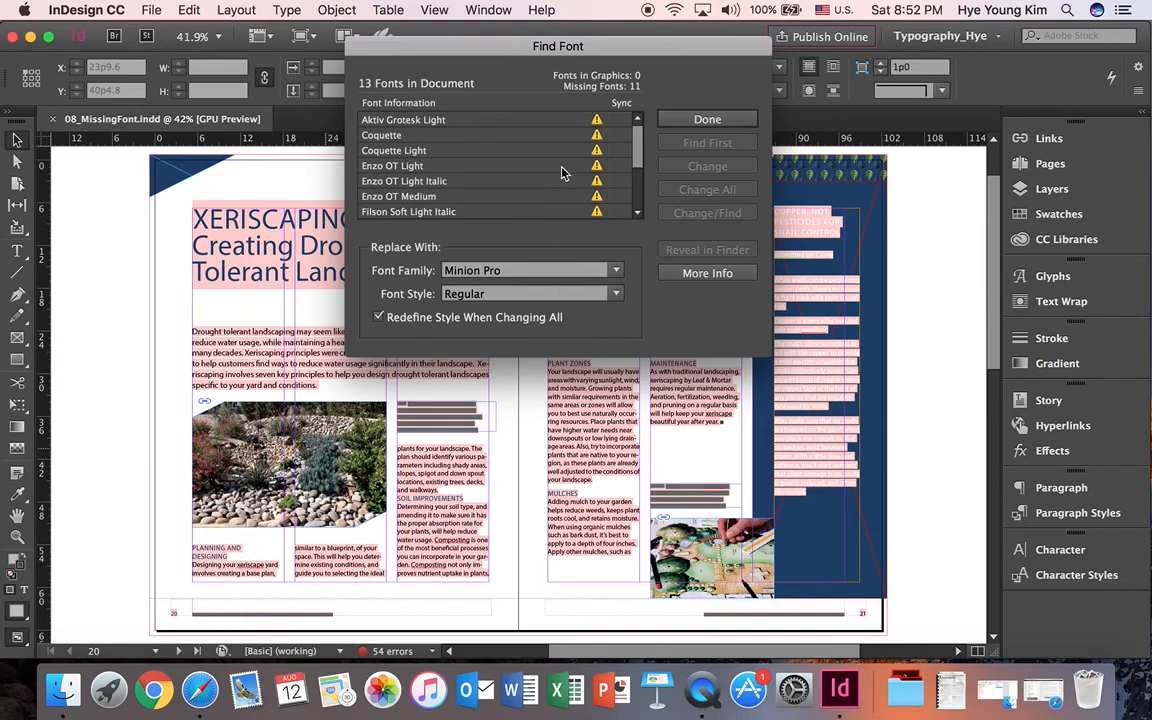
Replace all missing fonts from Aktiv Grotesk Light through Termina with Minion Pro Regular, redefining the styles.
click(385, 119)
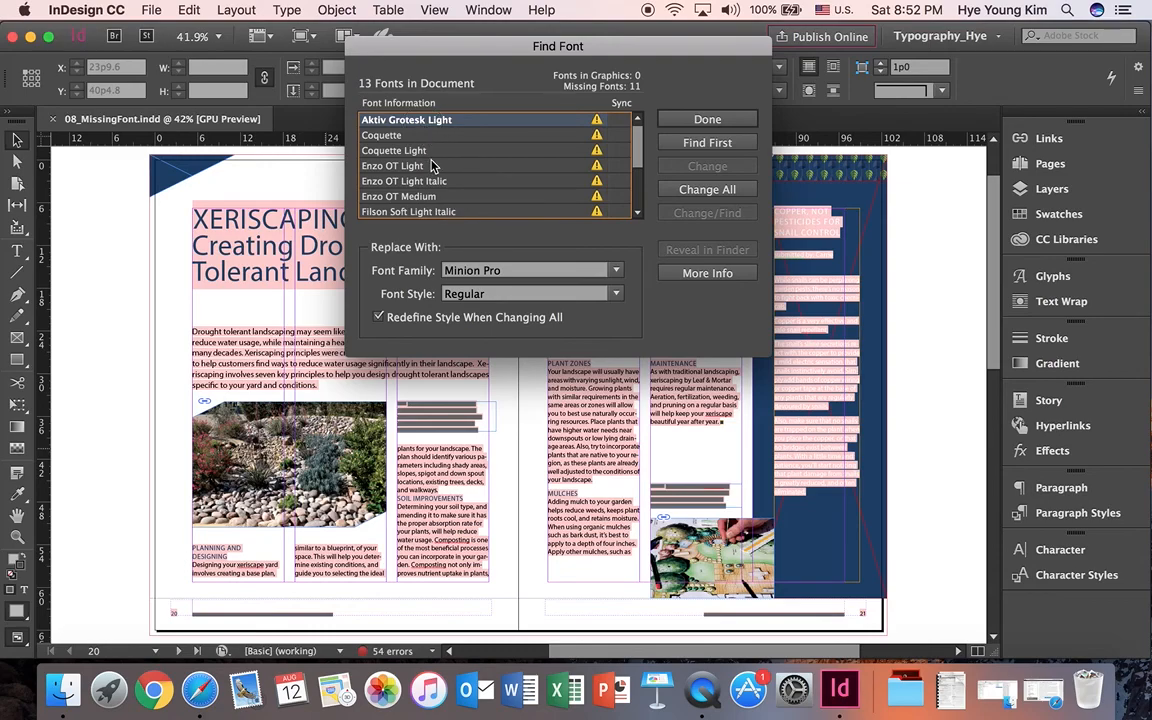
scroll(432, 165, down, 5)
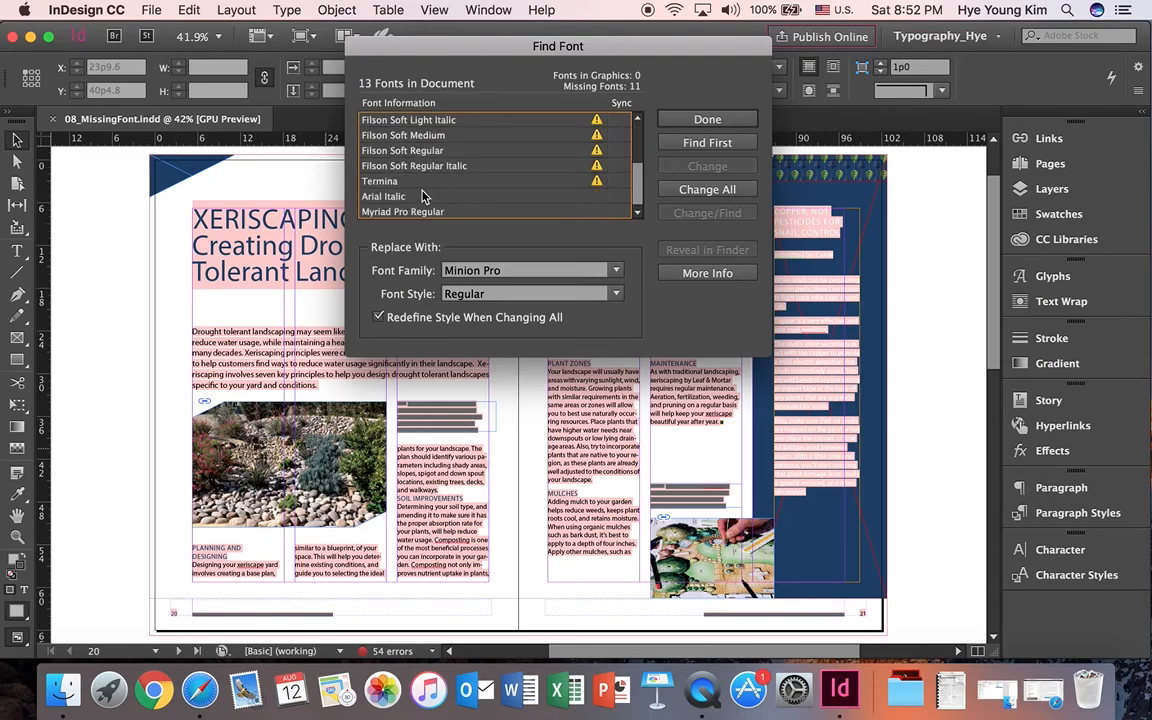
shift+click(430, 183)
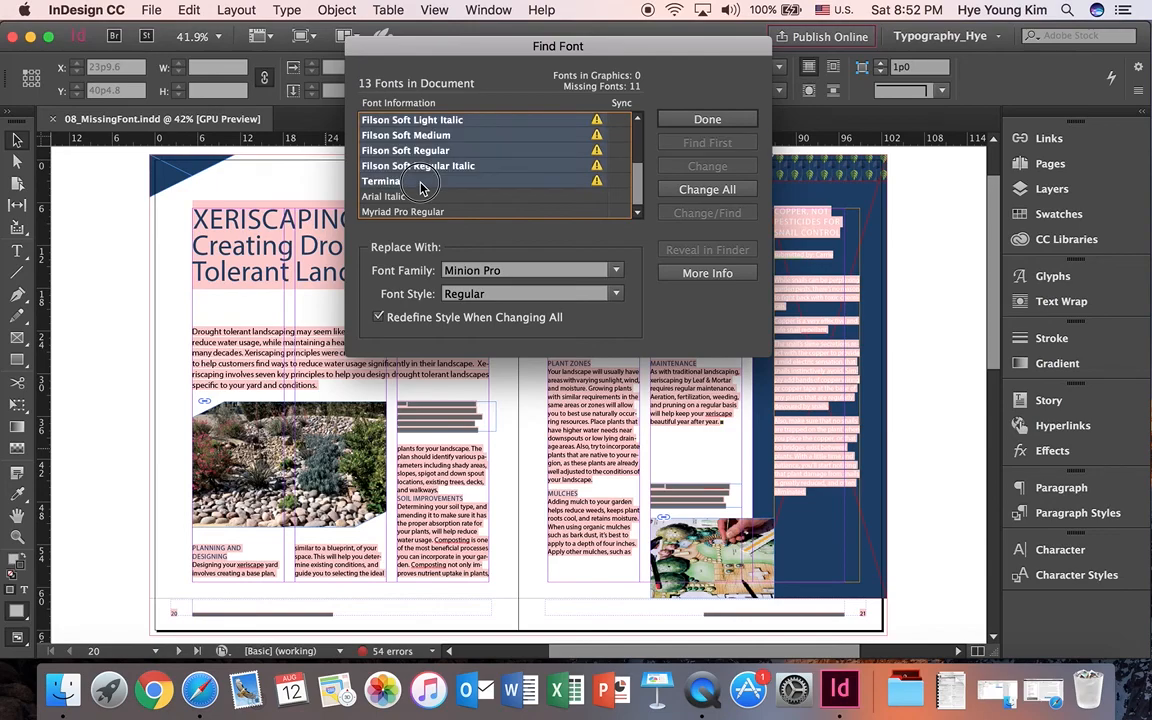
click(514, 266)
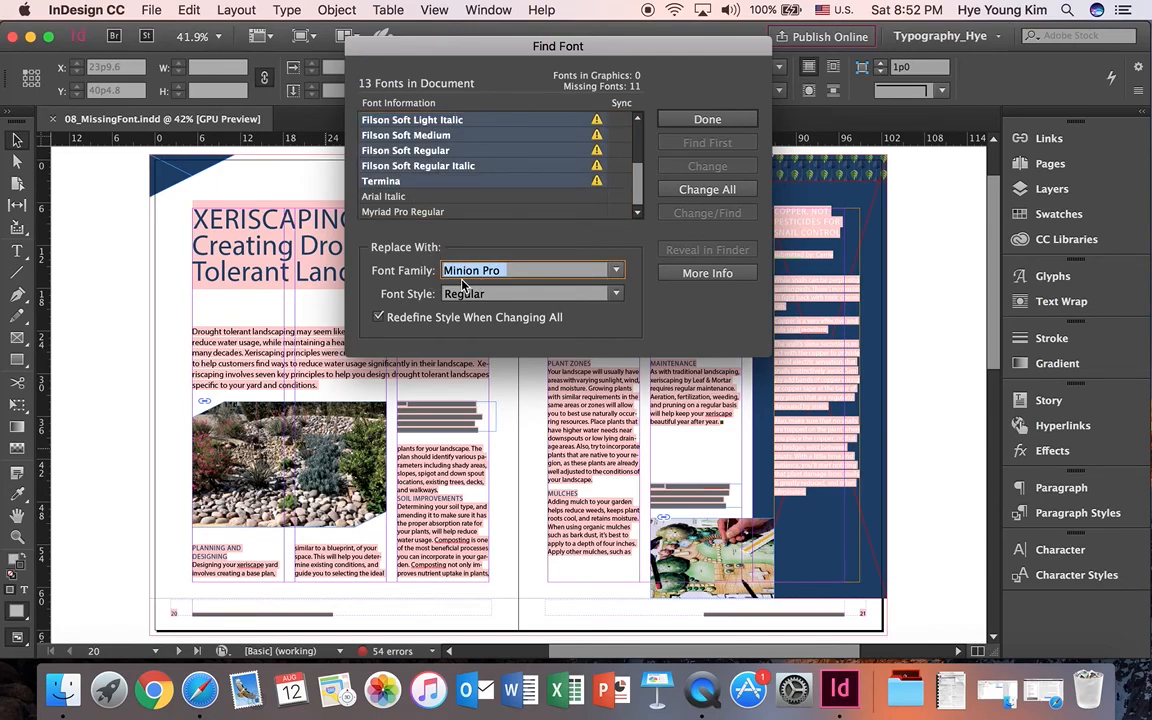
click(685, 196)
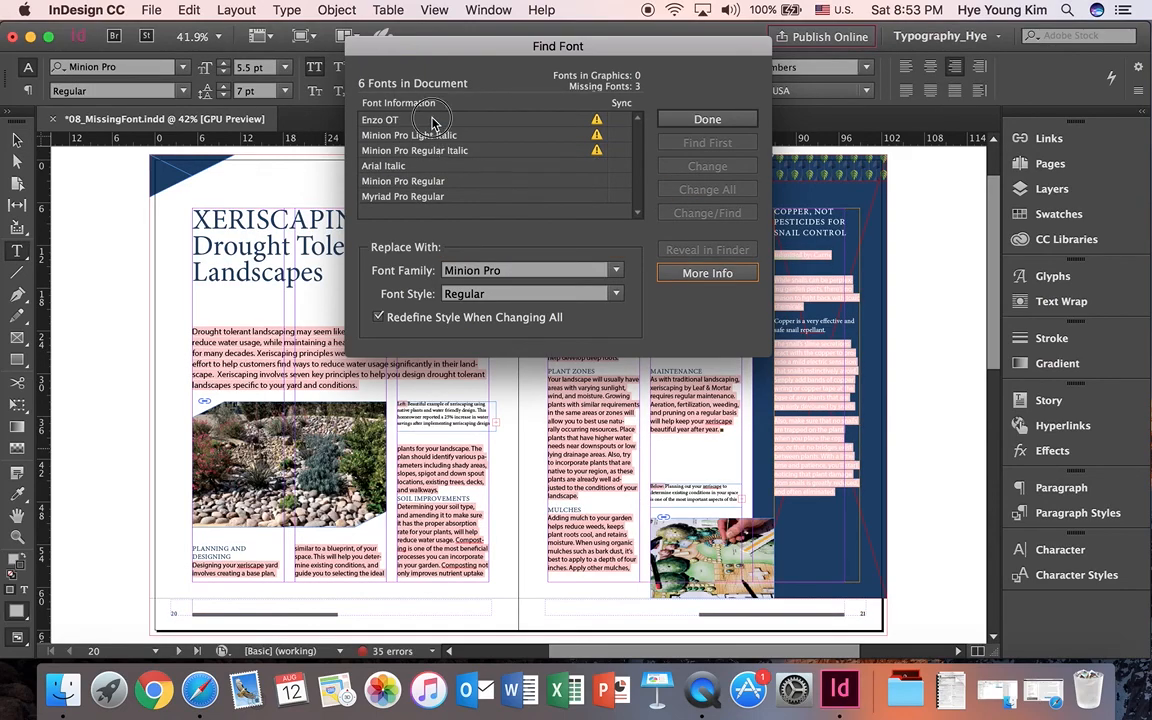
Replace the missing Enzo OT, Minion Pro Light Italic and Minion Pro Regular Italic fonts with Minion Pro Regular, then finish the font replacement.
click(430, 121)
shift+click(430, 150)
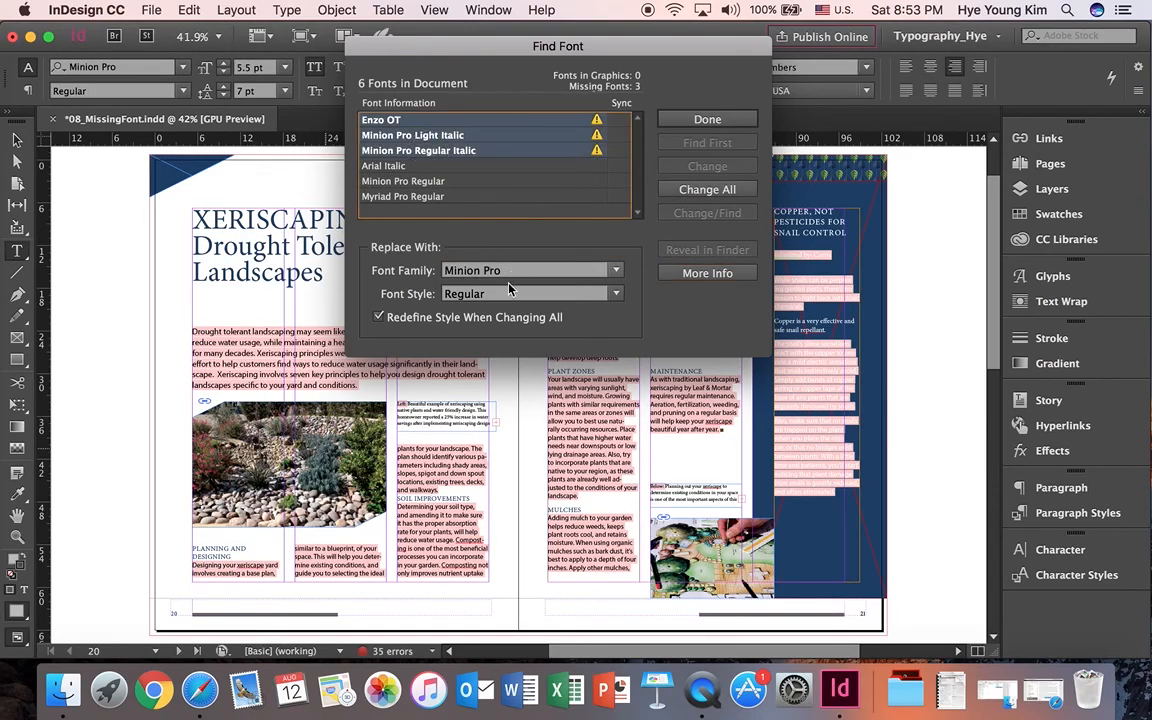
click(695, 189)
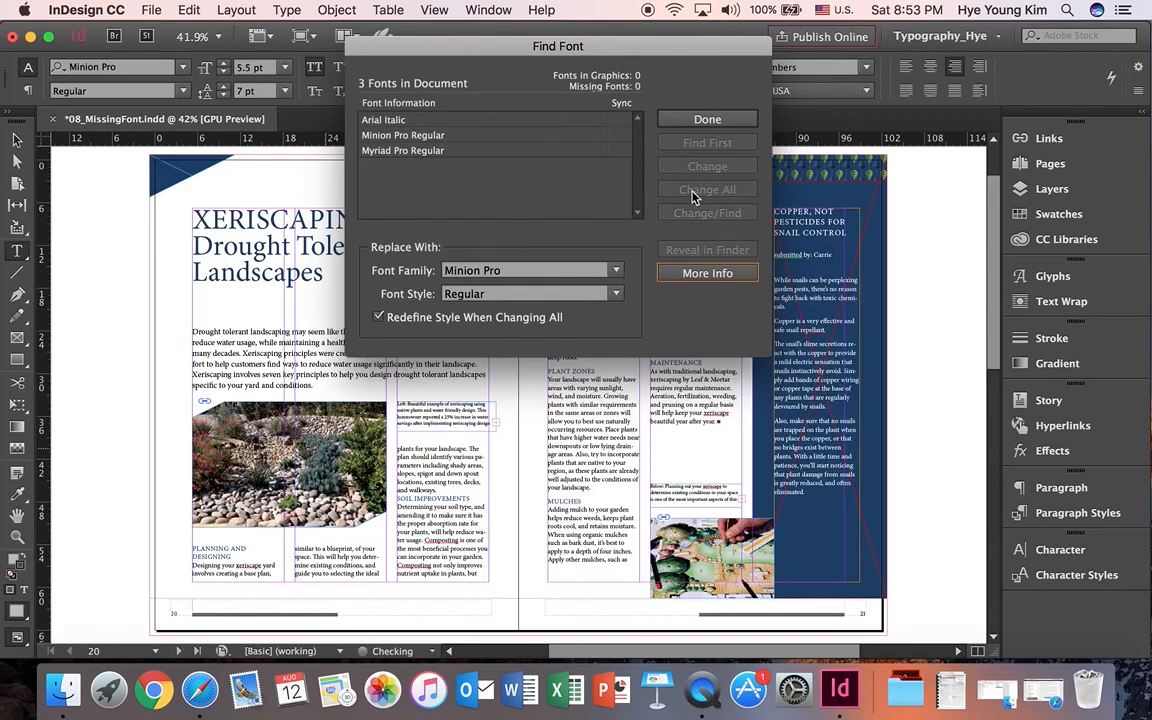
click(703, 123)
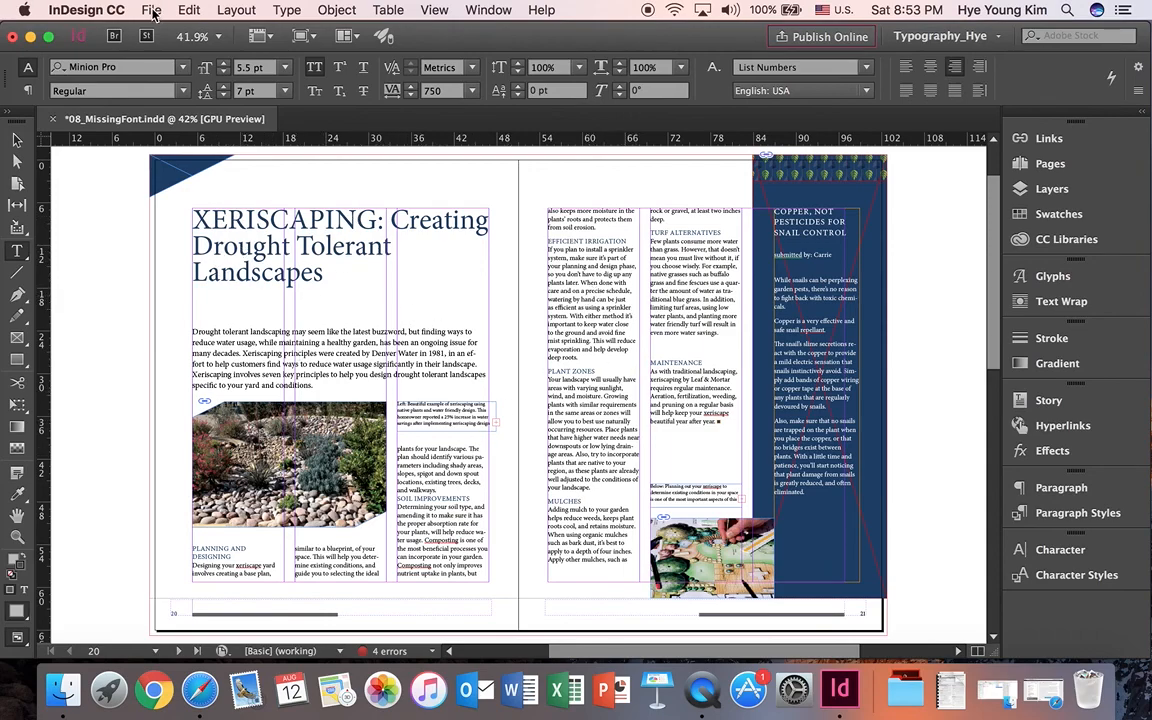
click(149, 10)
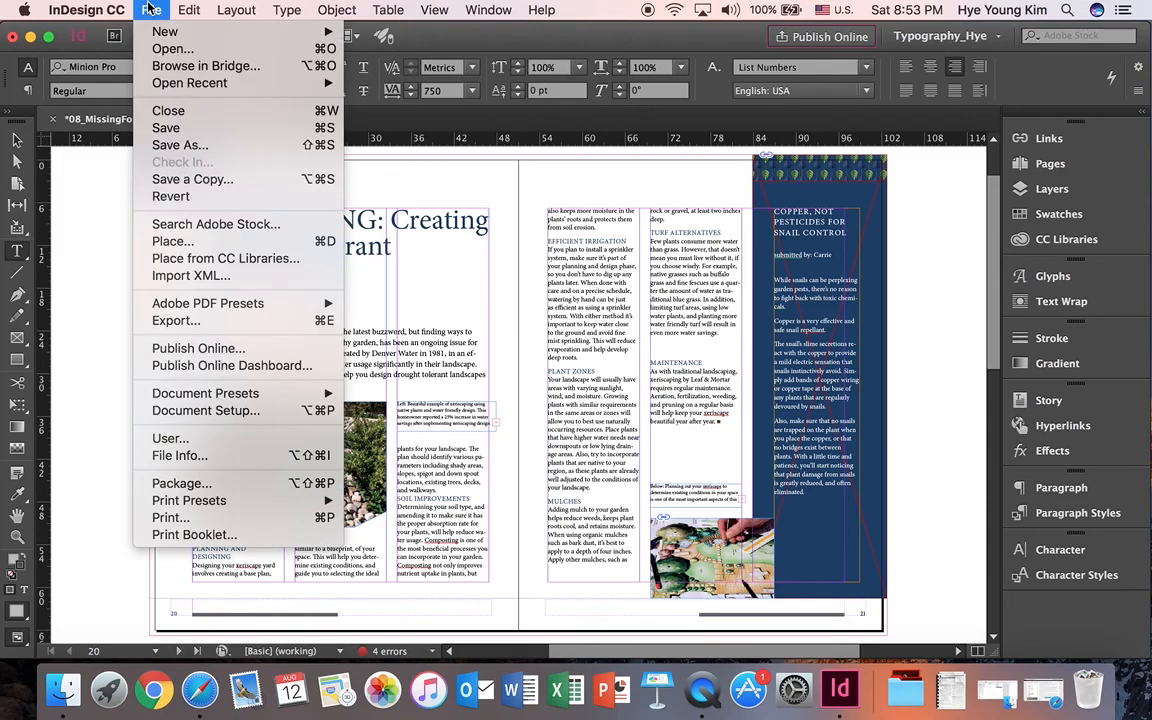
click(90, 152)
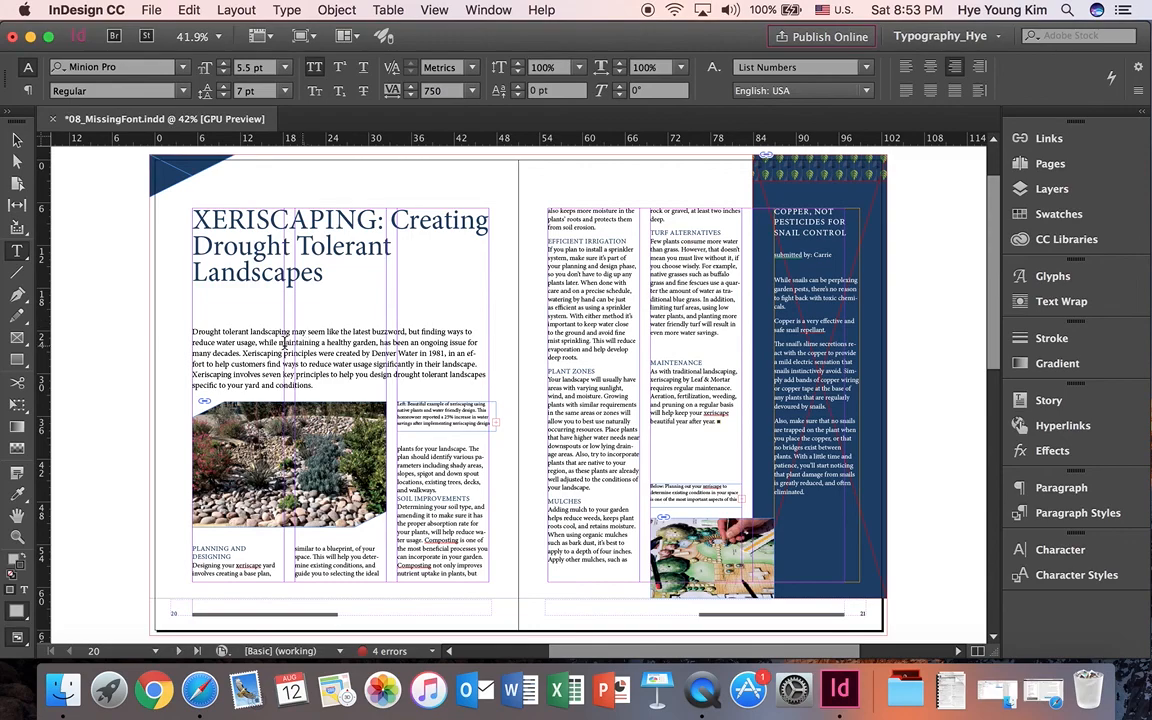
click(306, 385)
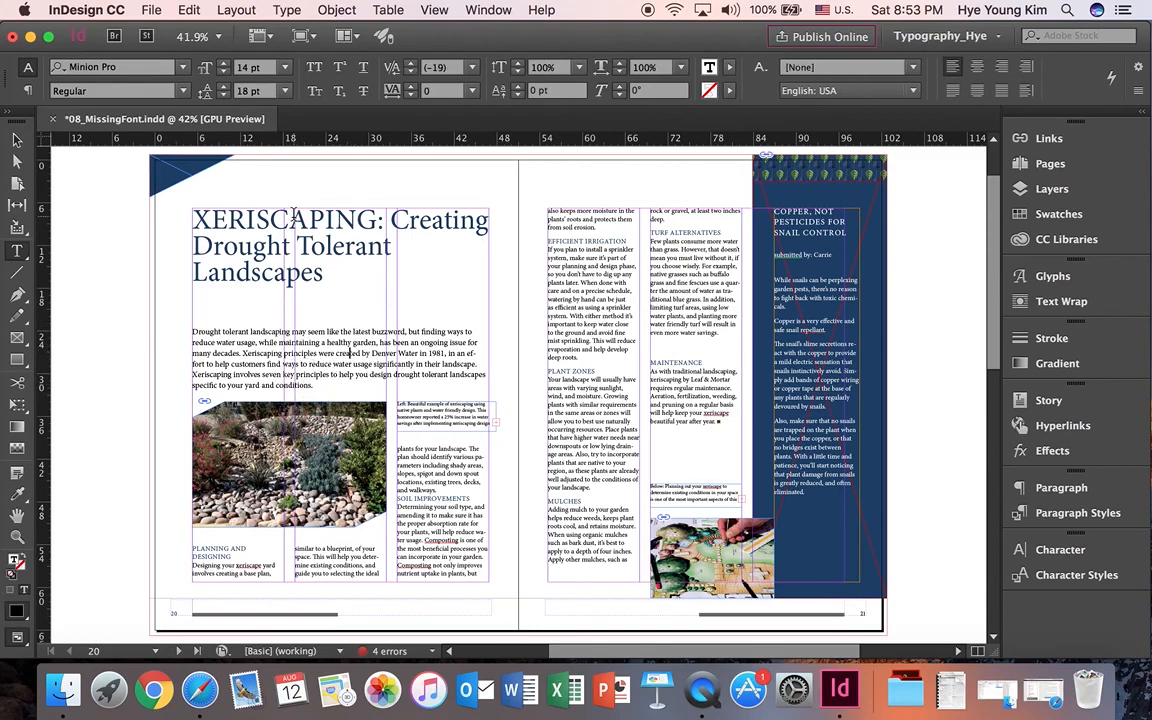
Reopen Find Font and replace every use of Arial Italic with Minion Pro Italic, redefining the styles.
click(286, 10)
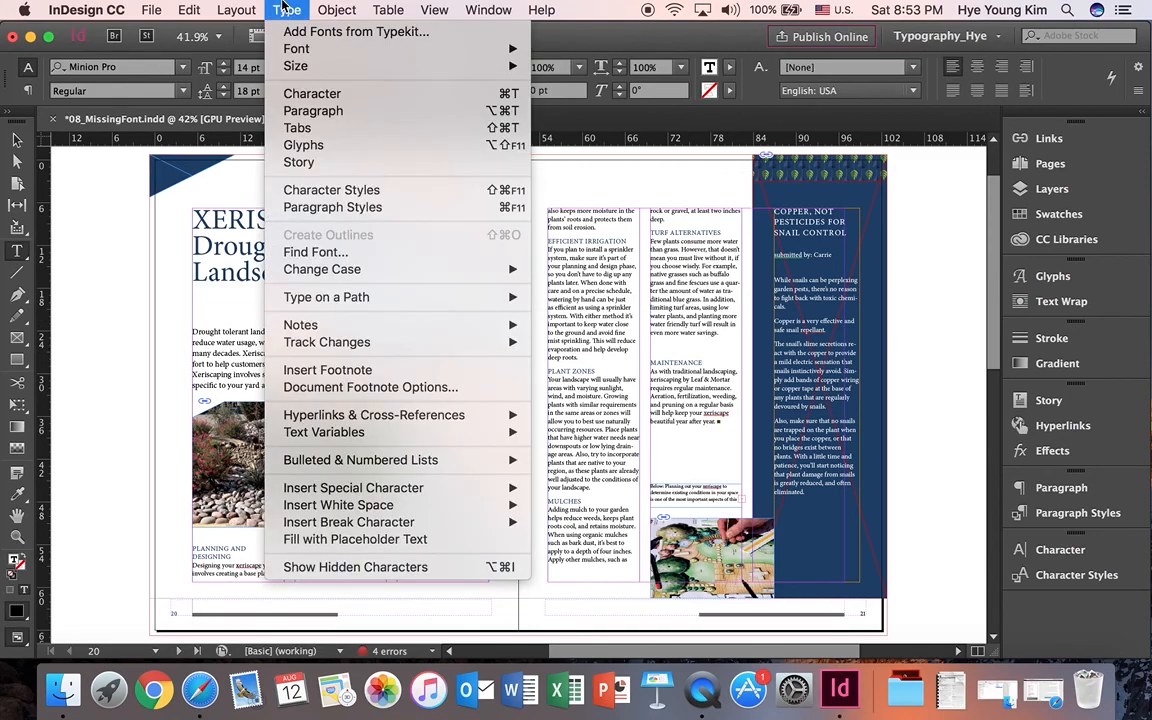
click(372, 252)
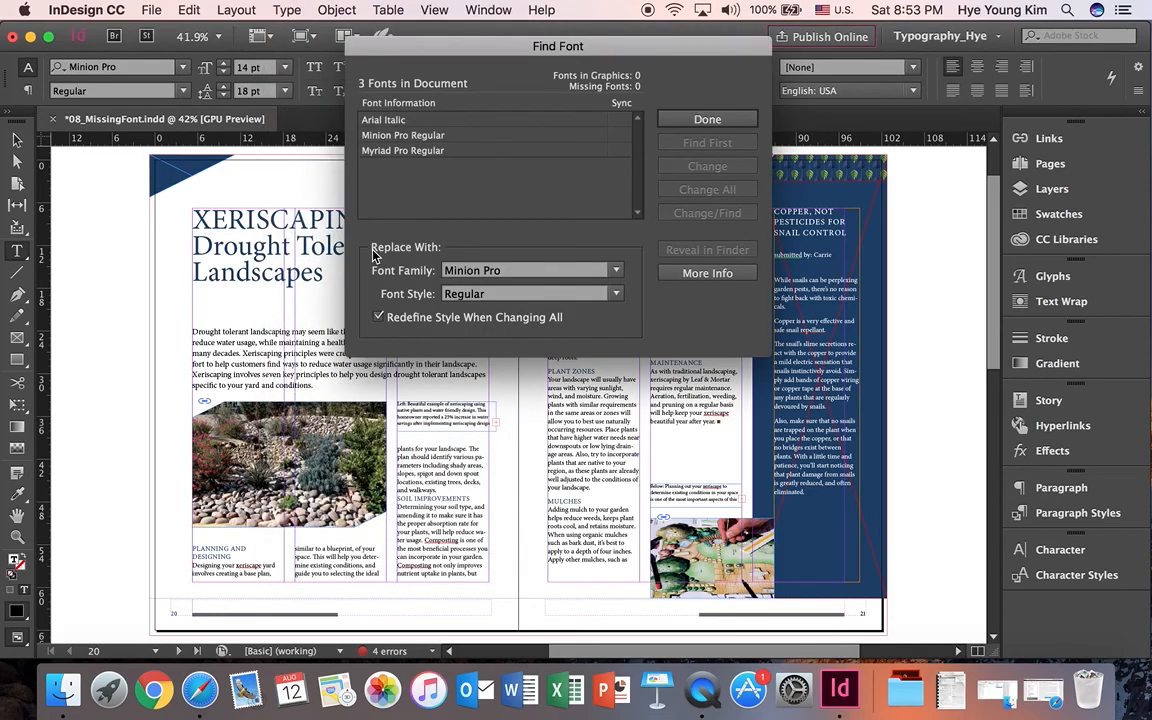
click(378, 120)
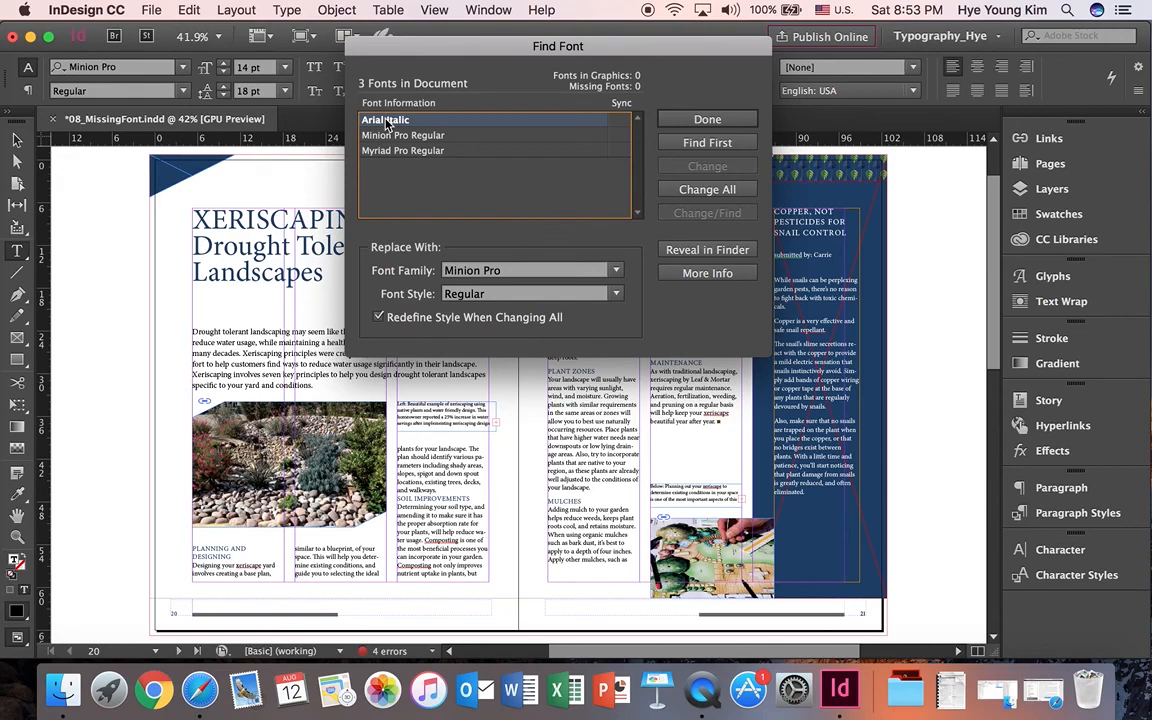
click(616, 271)
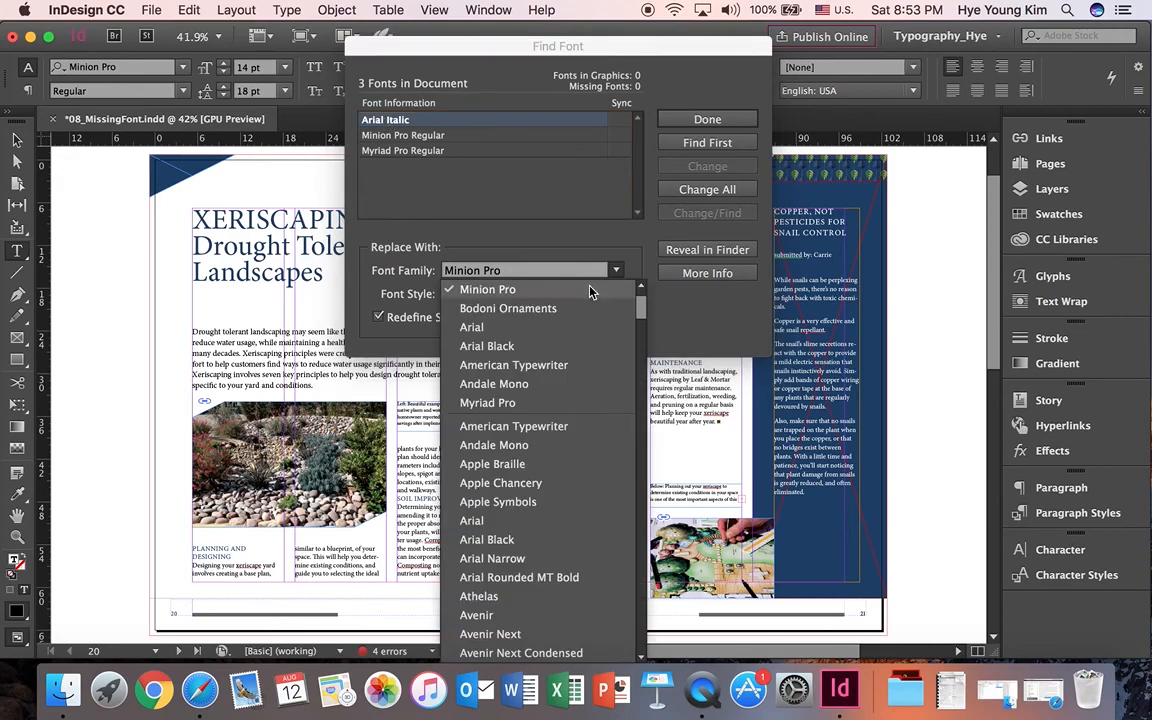
click(584, 292)
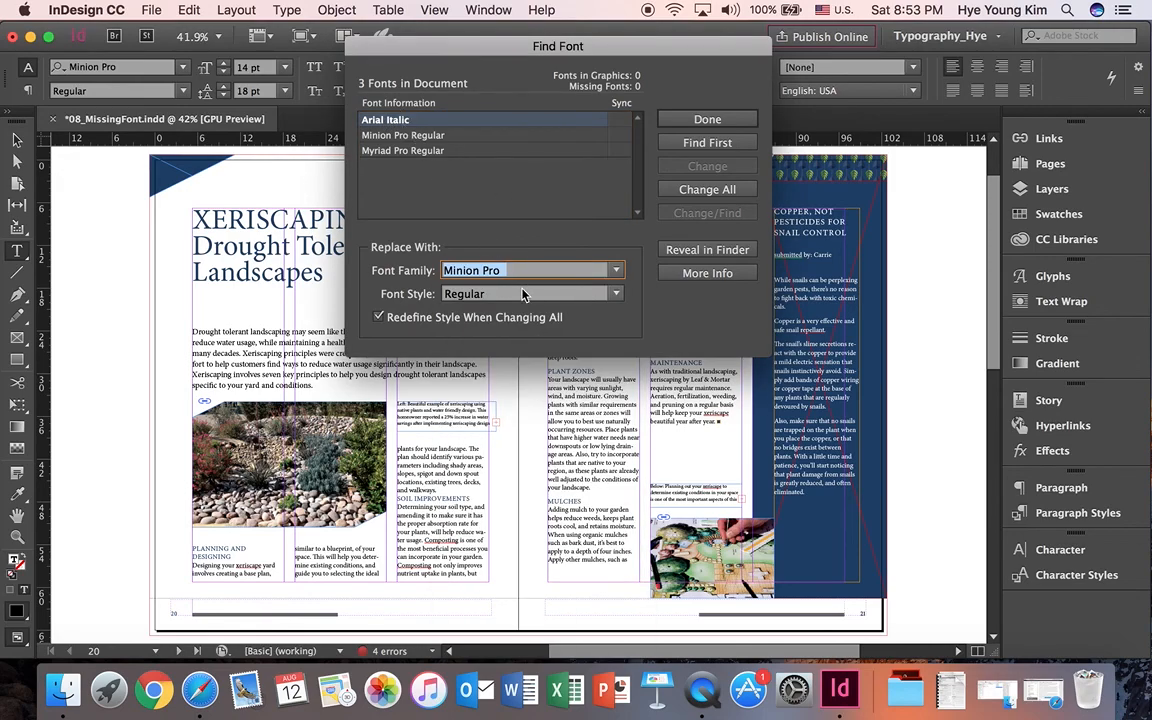
click(605, 297)
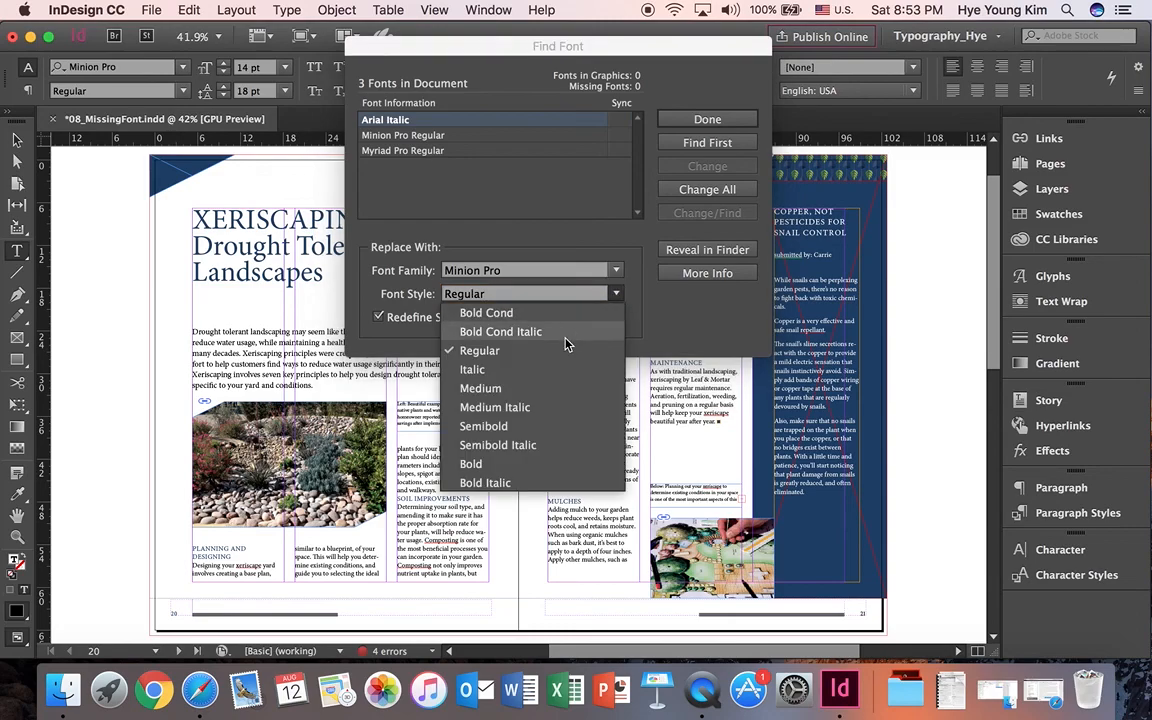
click(475, 369)
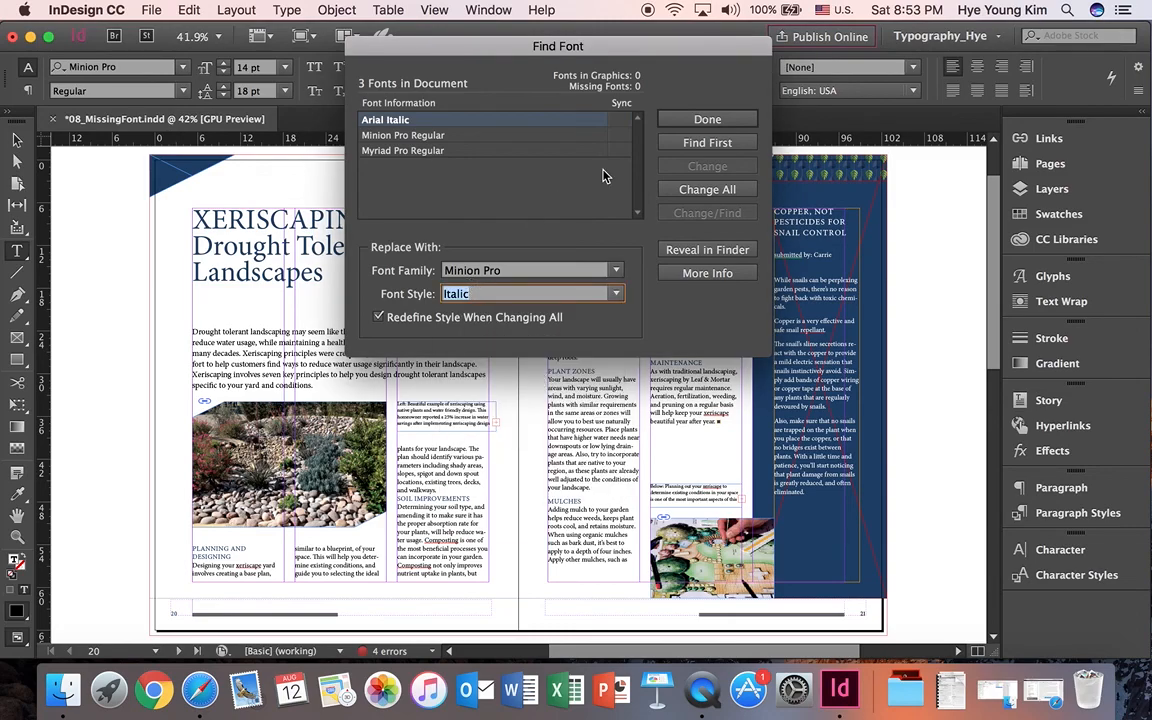
click(685, 191)
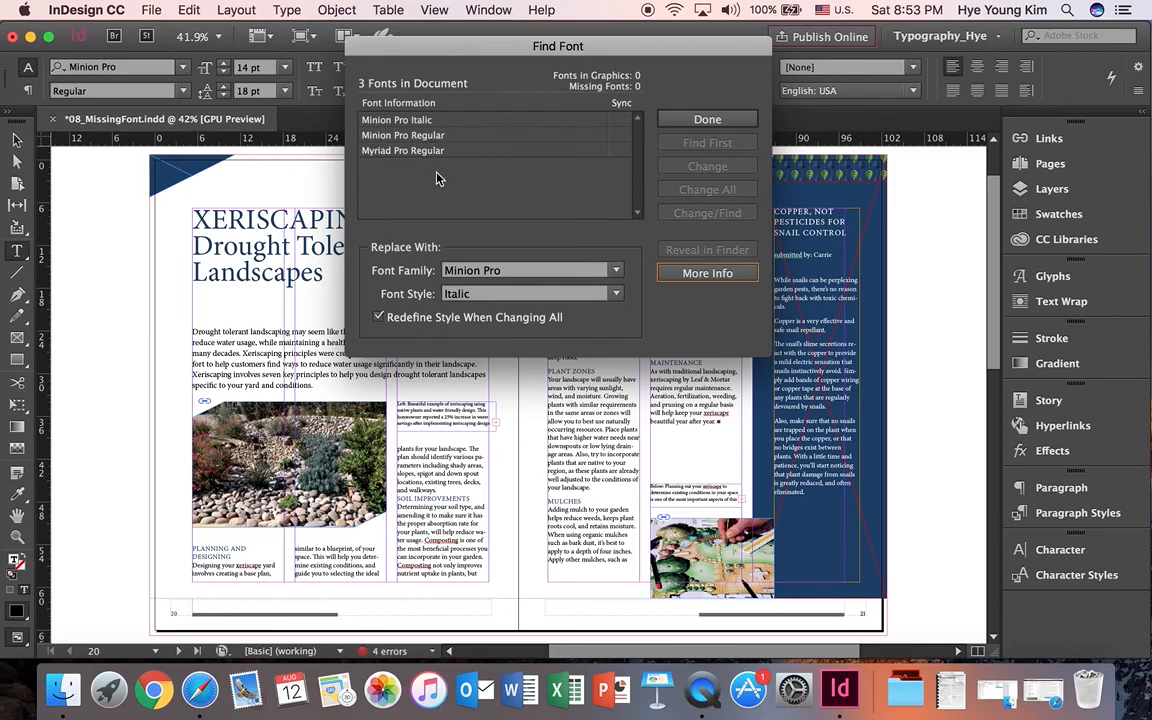
click(701, 119)
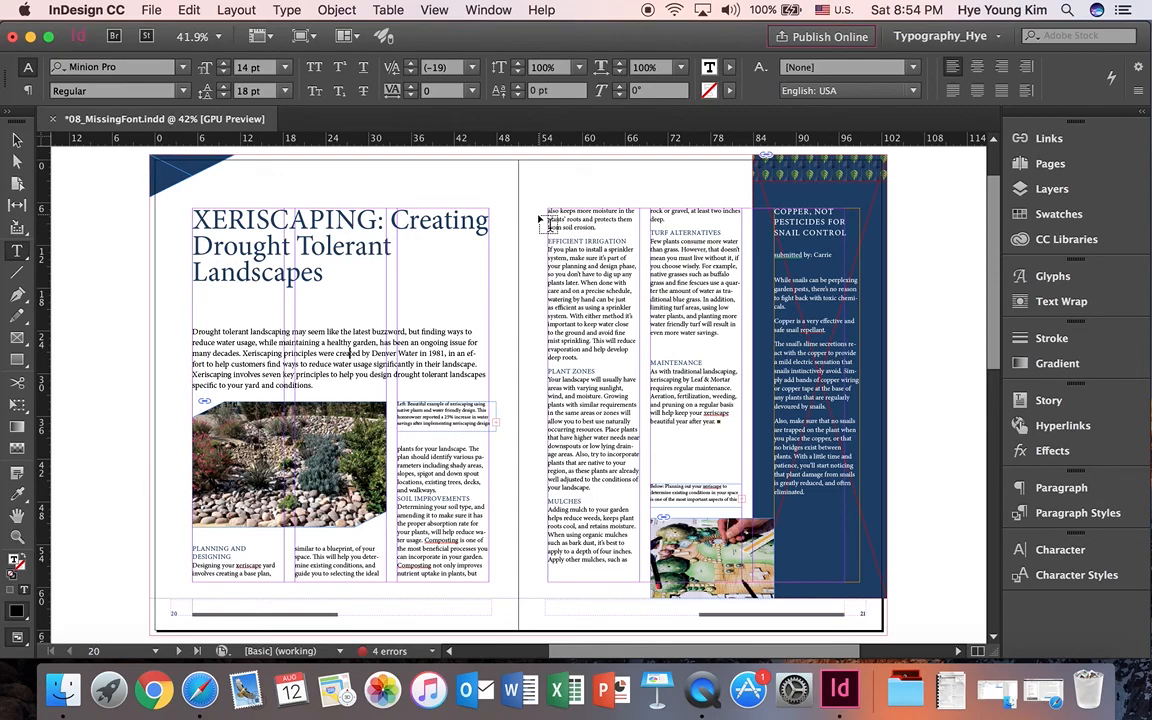
Close the 08_MissingFont.indd document.
click(53, 119)
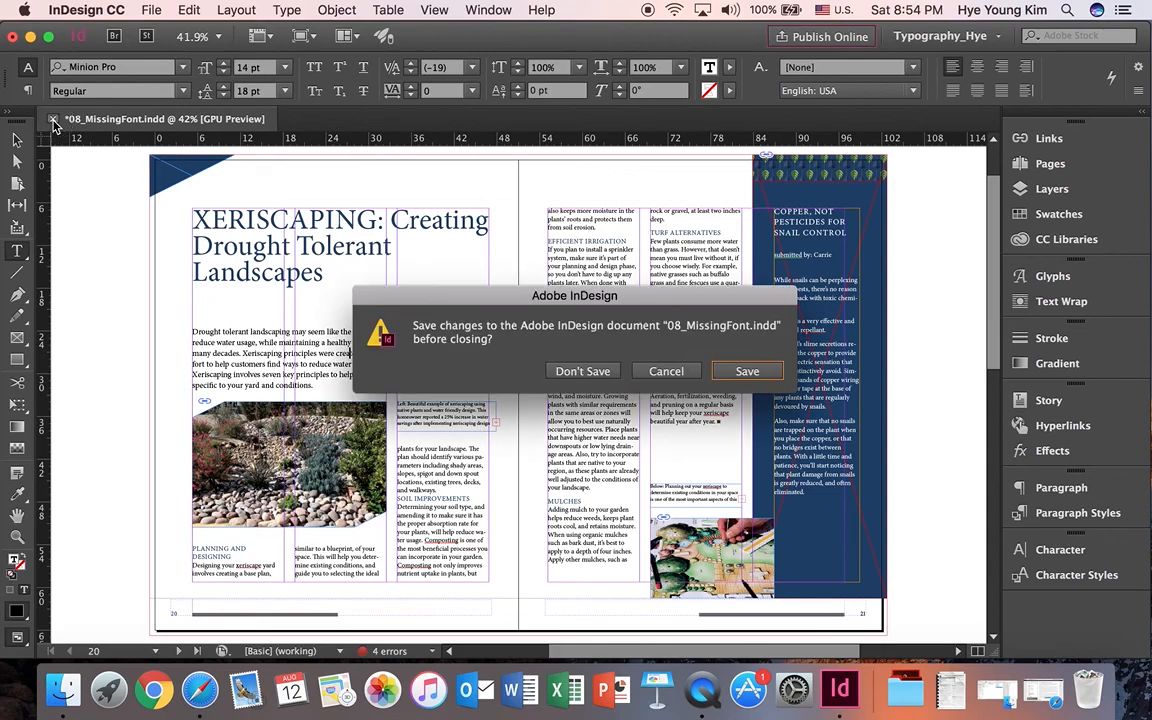